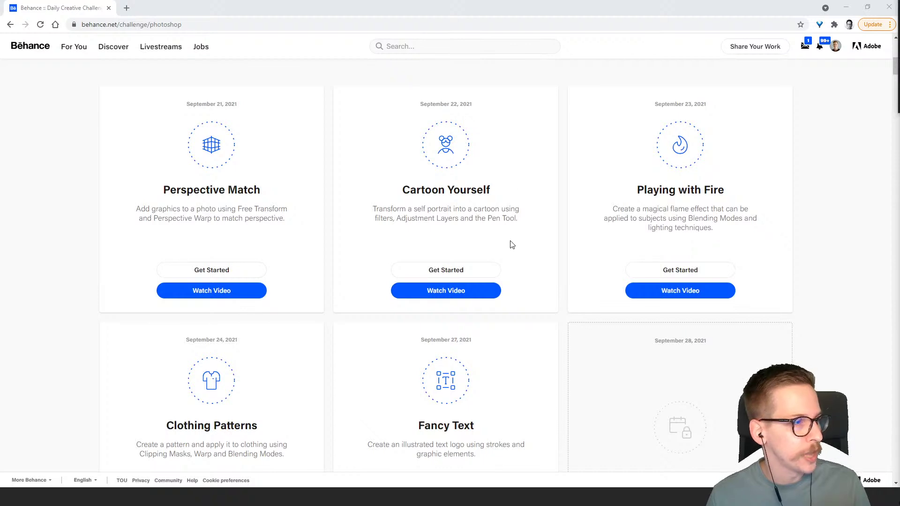
- Look through the Photoshop Creative Challenge page, focusing on the September 27 Fancy Text challenge
scroll(468, 239, down, 1)
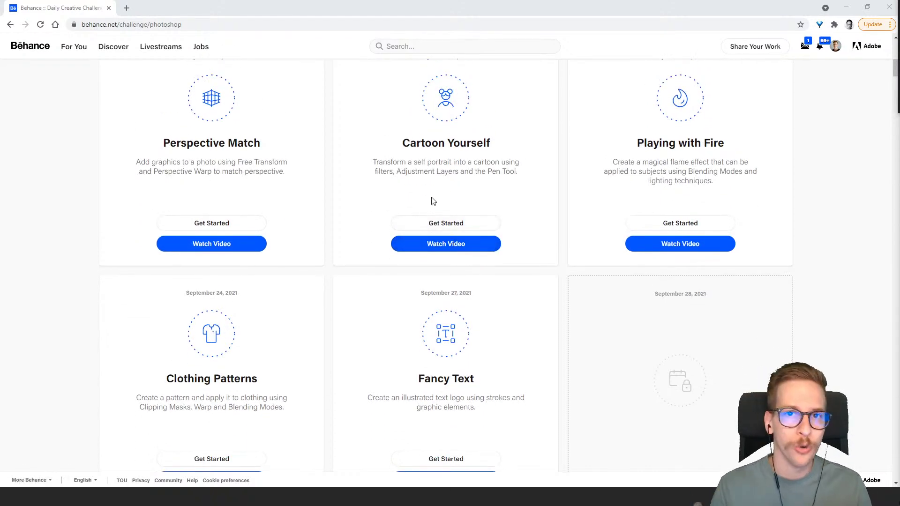
scroll(433, 201, down, 8)
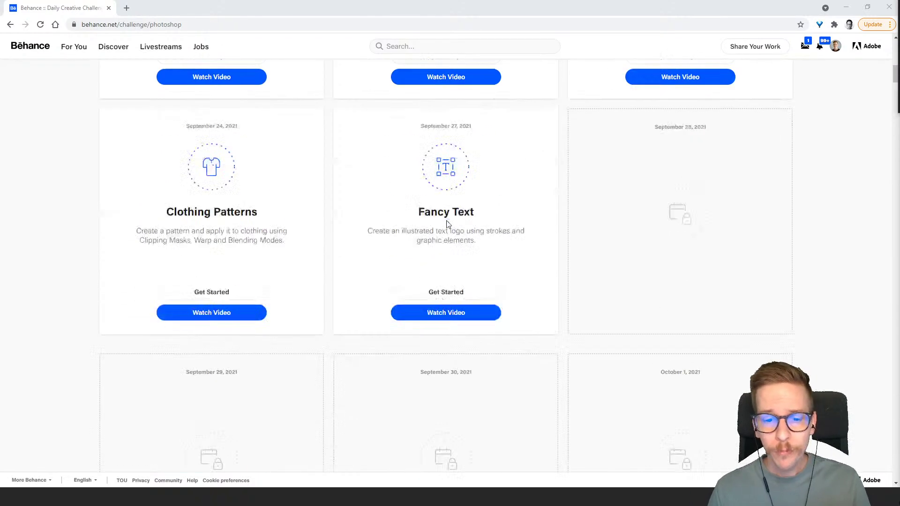
scroll(497, 295, up, 3)
scroll(497, 296, up, 4)
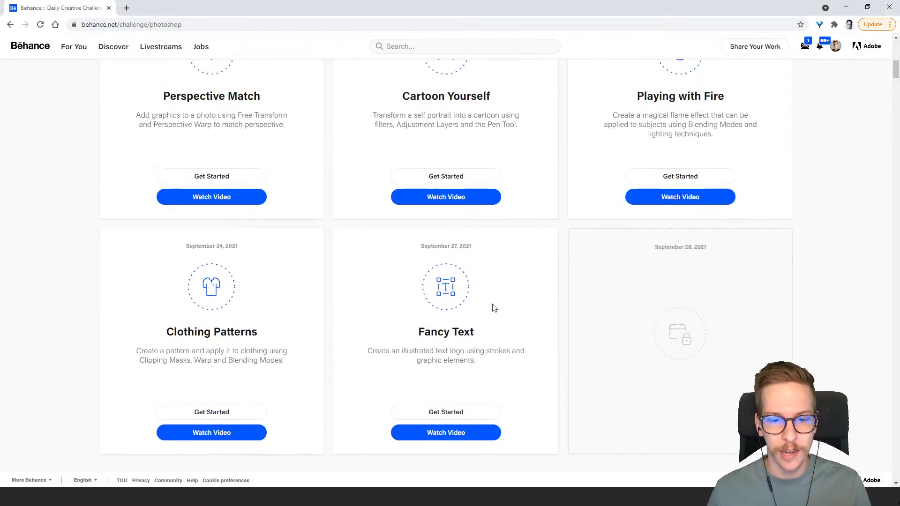
drag(425, 331, 480, 334)
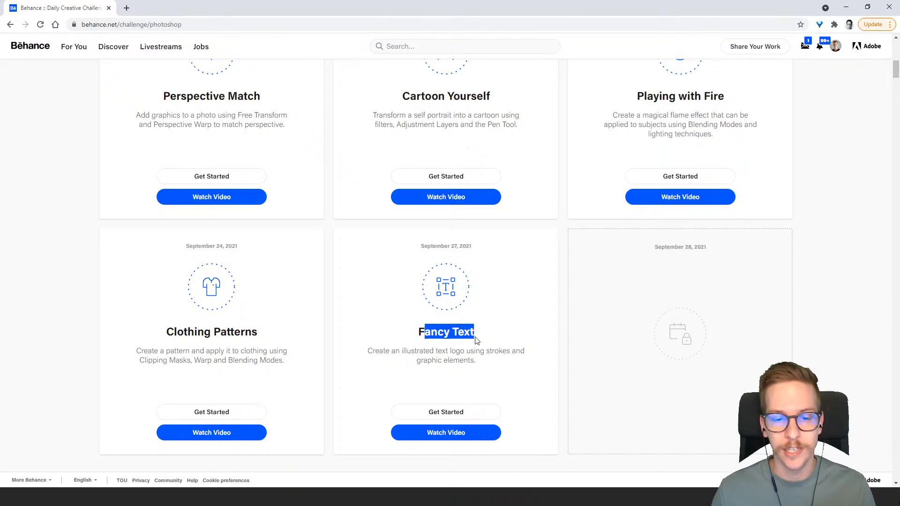
click(371, 310)
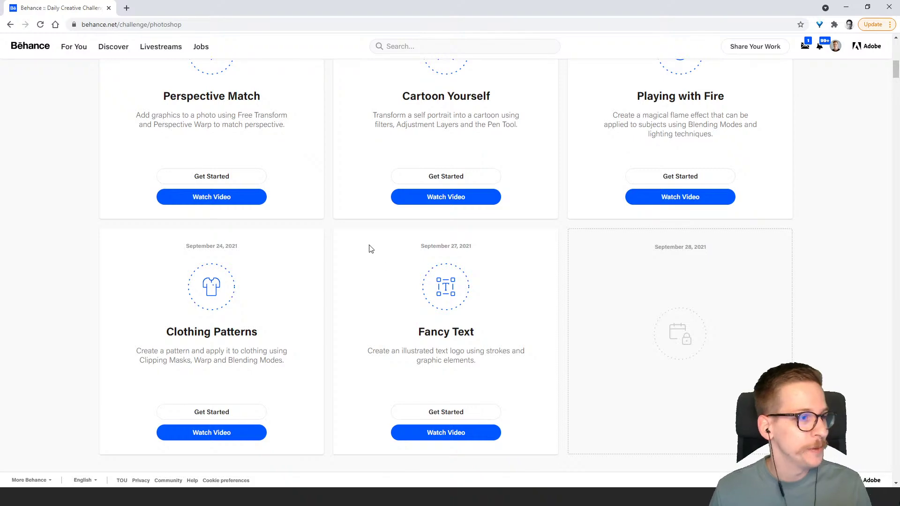
scroll(368, 250, up, 4)
scroll(369, 250, up, 6)
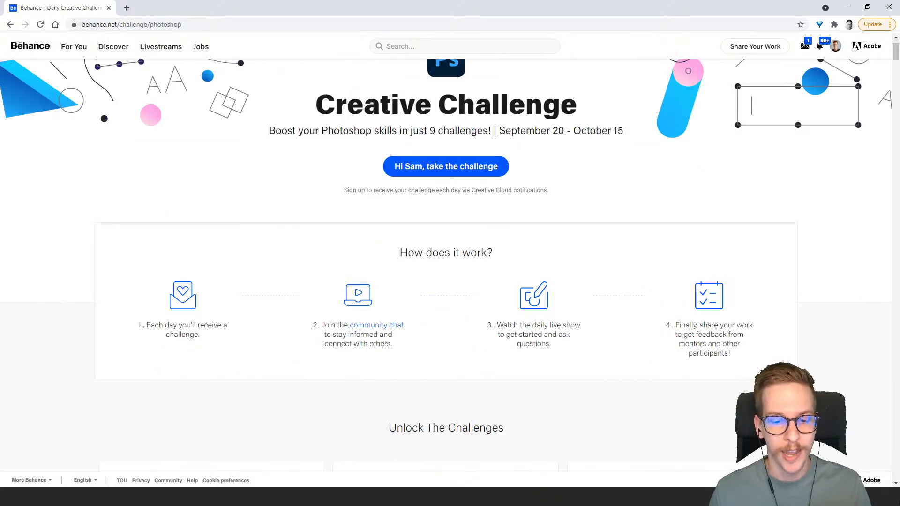
- Switch to Discord and view the cartoon cat and wooden crate perspective submissions in the challenge channel at full size
key(alt+Tab)
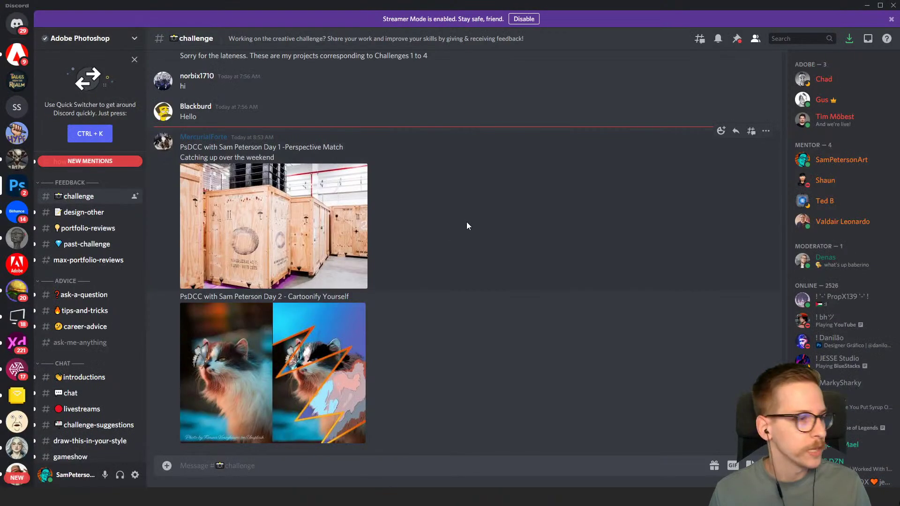
click(332, 371)
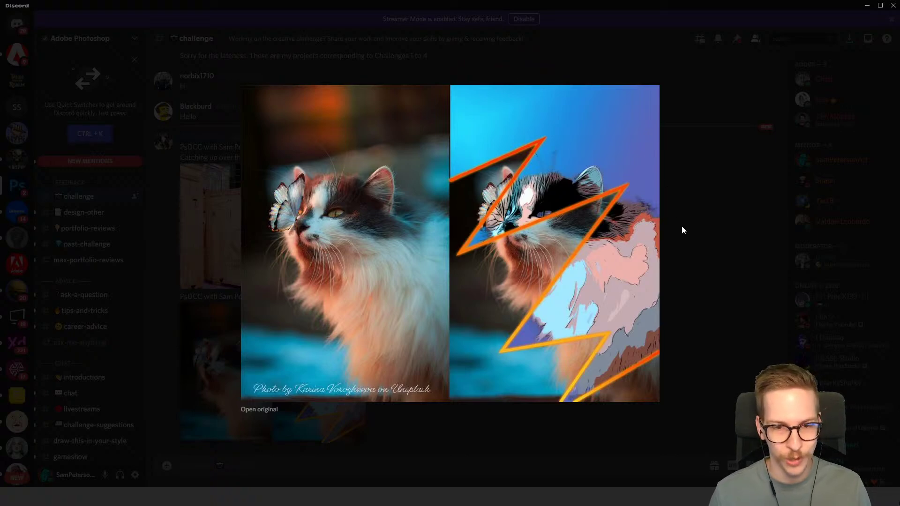
click(687, 206)
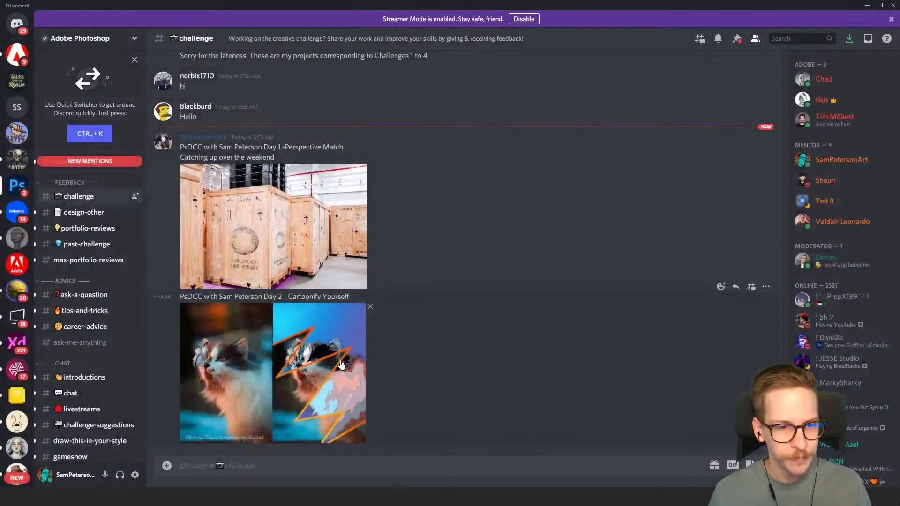
scroll(342, 370, up, 2)
scroll(342, 371, down, 2)
scroll(328, 356, up, 2)
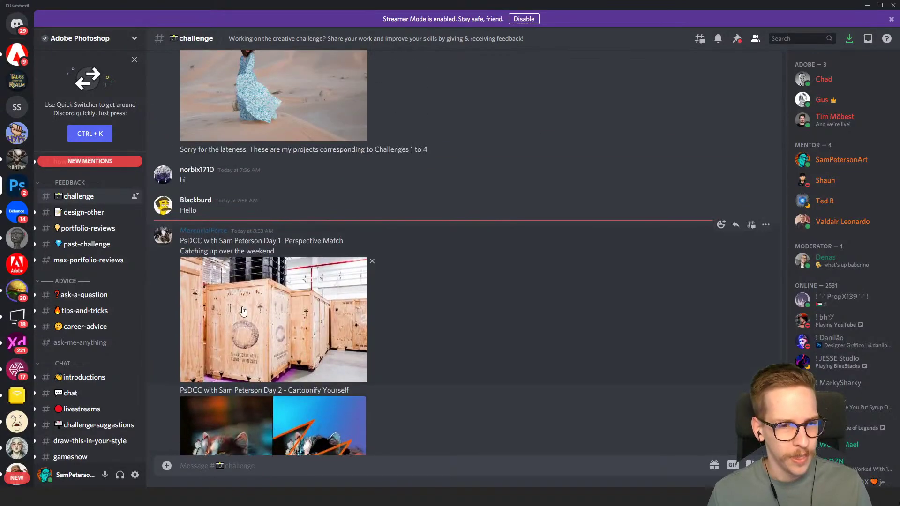
click(274, 311)
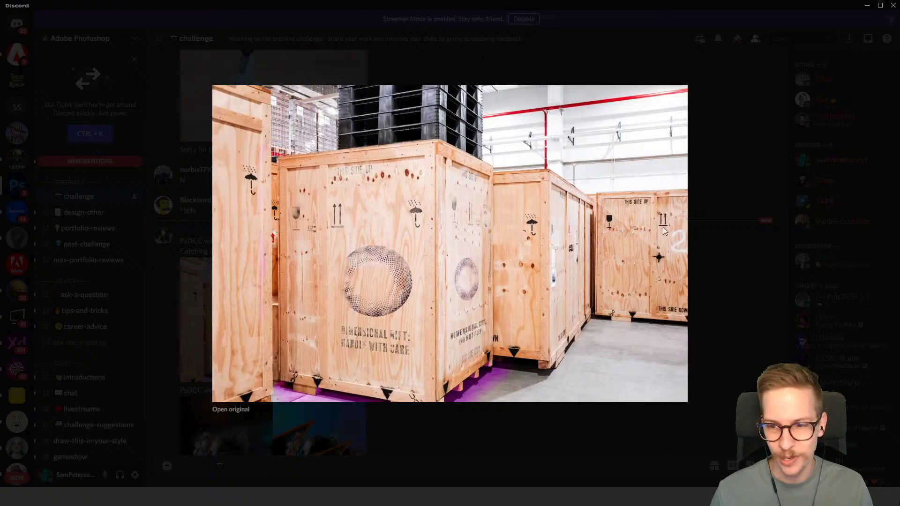
click(697, 218)
- Browse the earlier submissions and mentor feedback in the challenge channel, back to the start of September 27, and check the channel list
scroll(404, 277, up, 5)
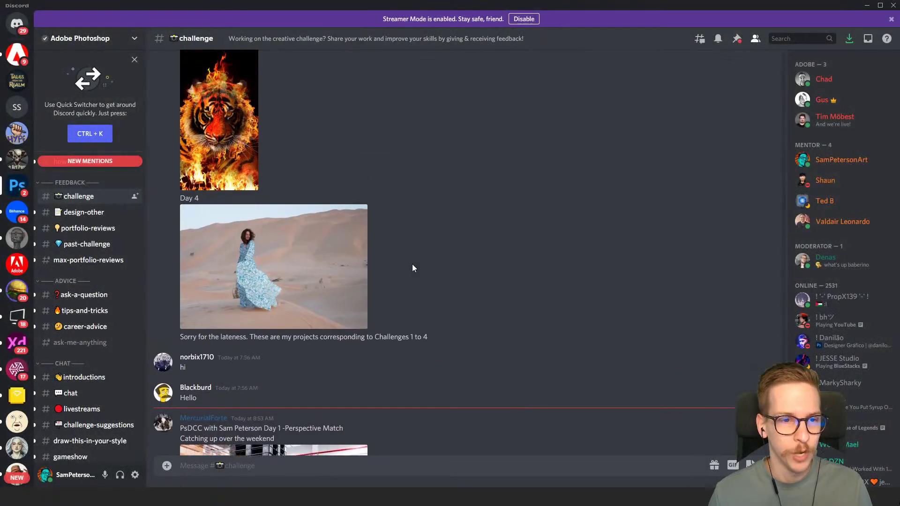
scroll(427, 267, up, 3)
scroll(424, 265, up, 3)
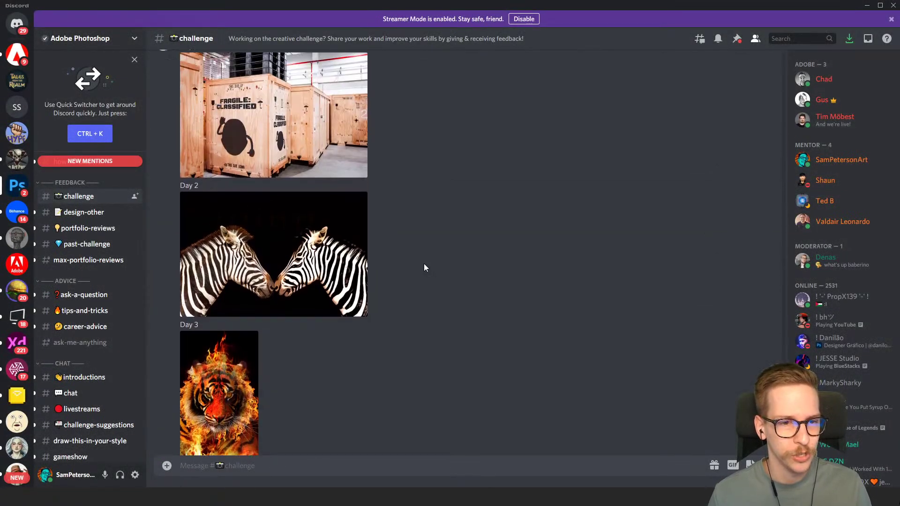
scroll(404, 259, up, 7)
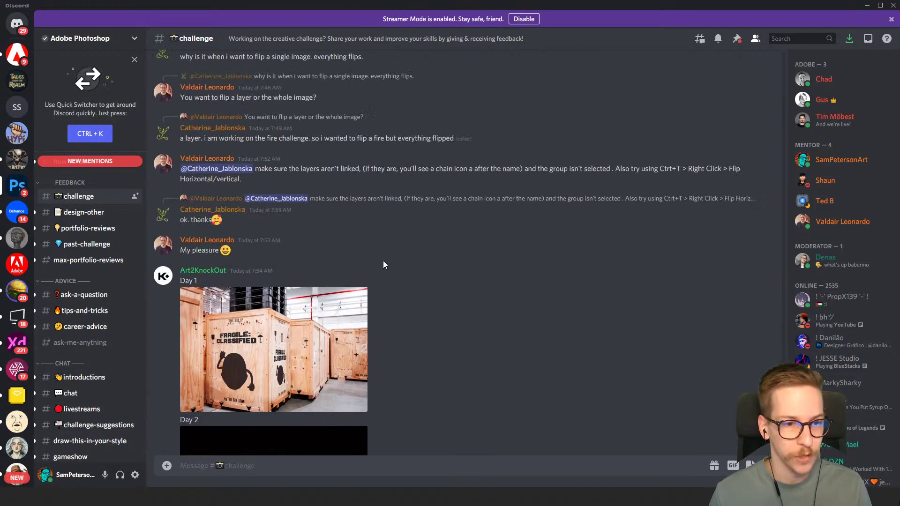
scroll(383, 262, up, 2)
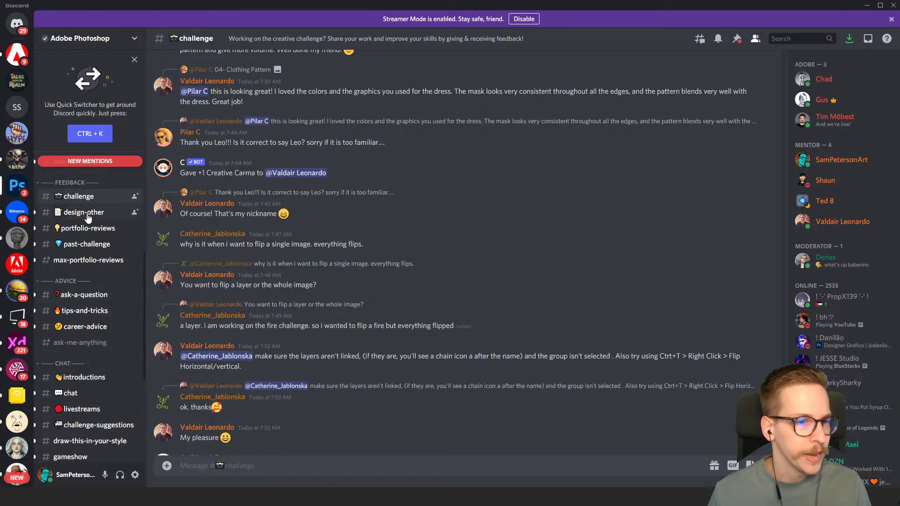
scroll(89, 225, up, 3)
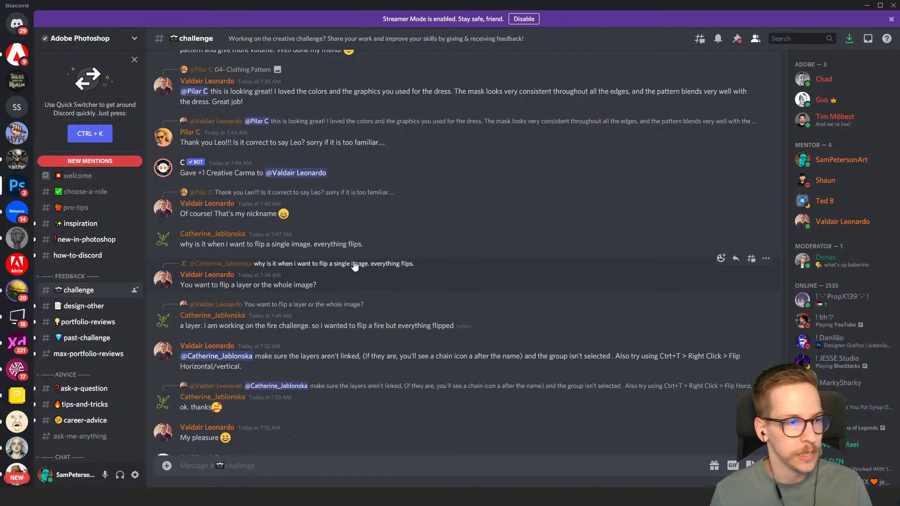
scroll(98, 264, up, 3)
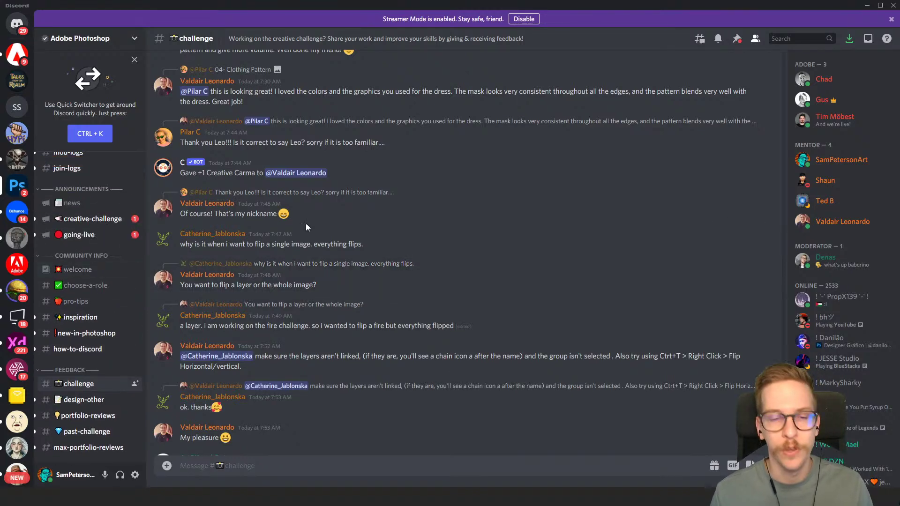
scroll(410, 239, up, 8)
scroll(408, 248, up, 10)
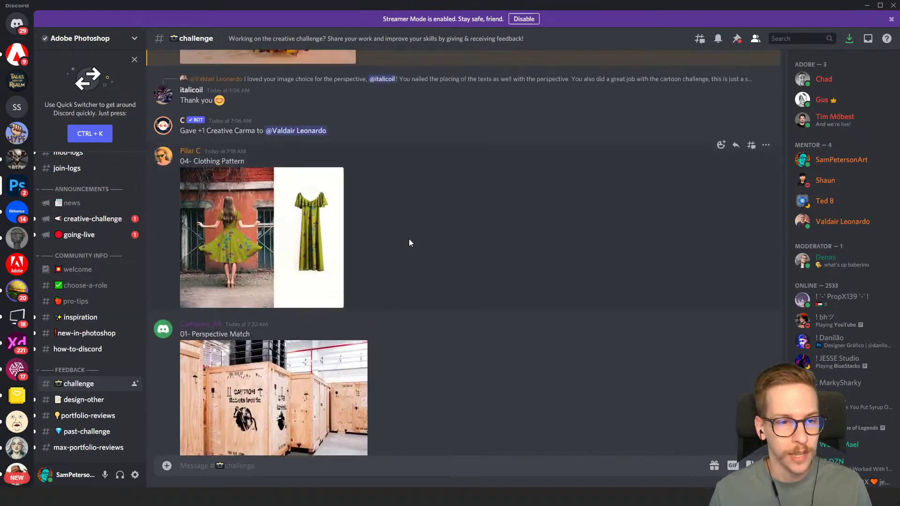
scroll(409, 242, up, 15)
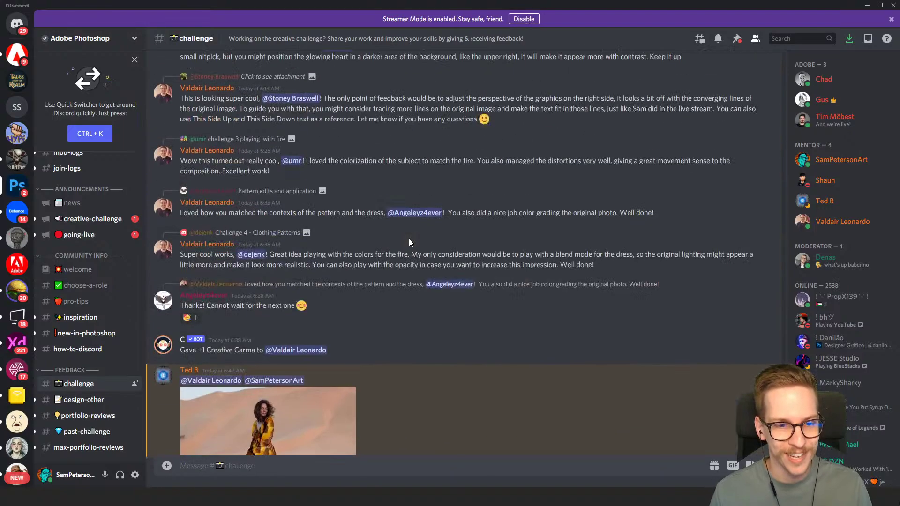
scroll(398, 251, up, 4)
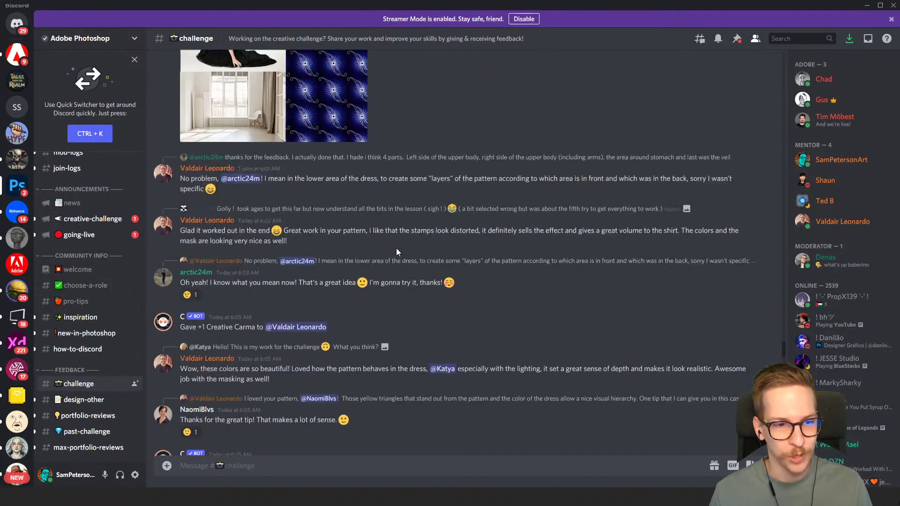
scroll(329, 281, up, 4)
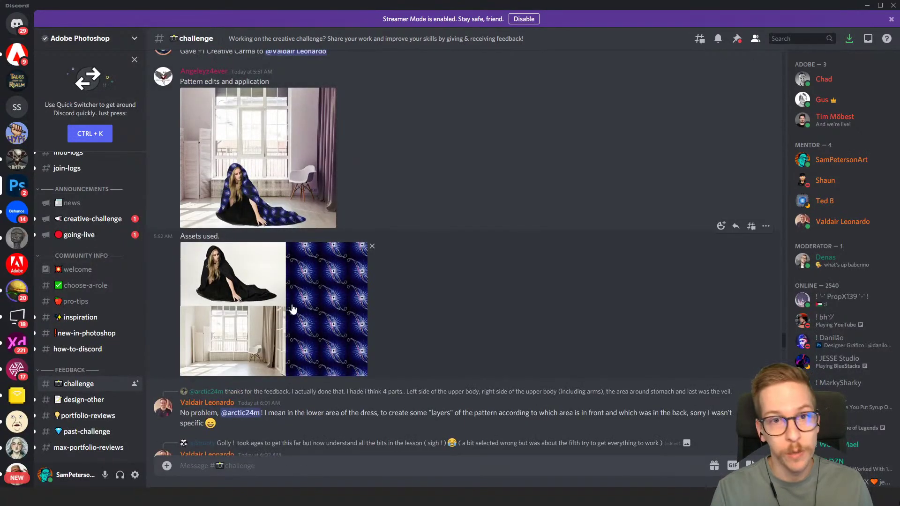
scroll(401, 286, up, 5)
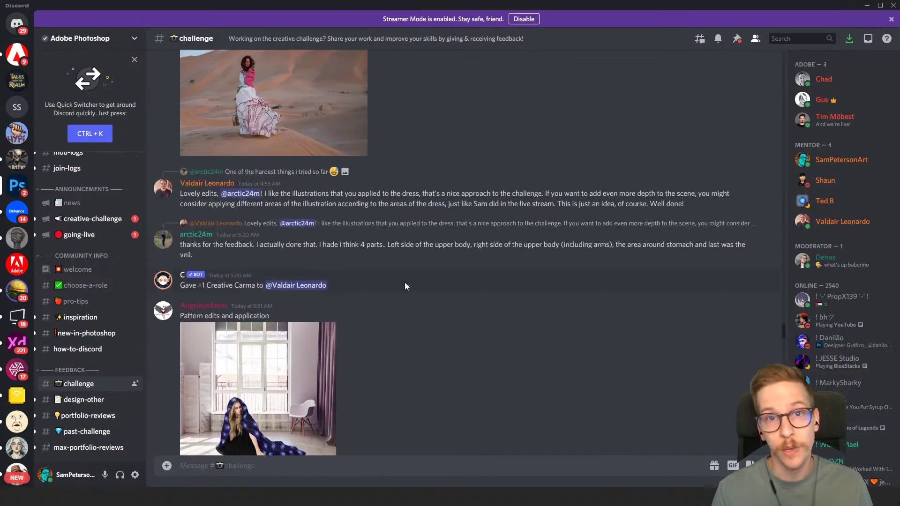
scroll(405, 286, up, 5)
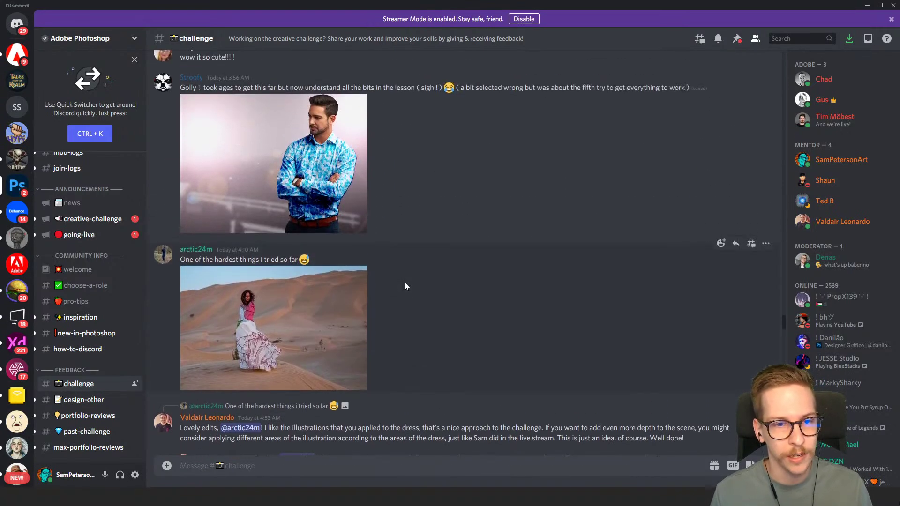
scroll(391, 314, up, 6)
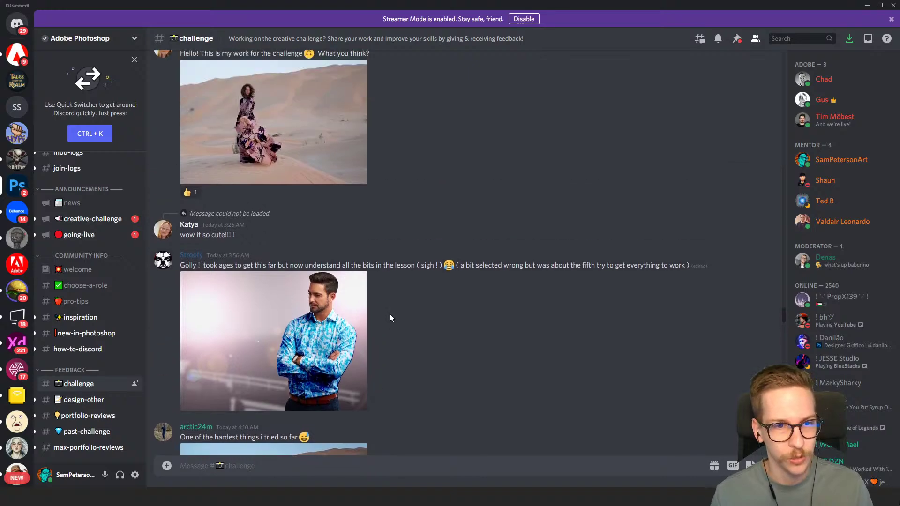
scroll(390, 318, up, 8)
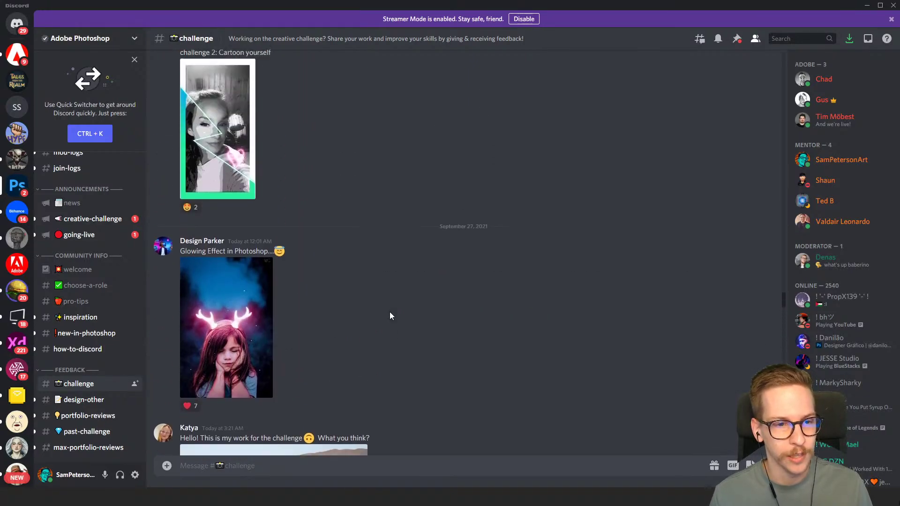
scroll(389, 311, up, 3)
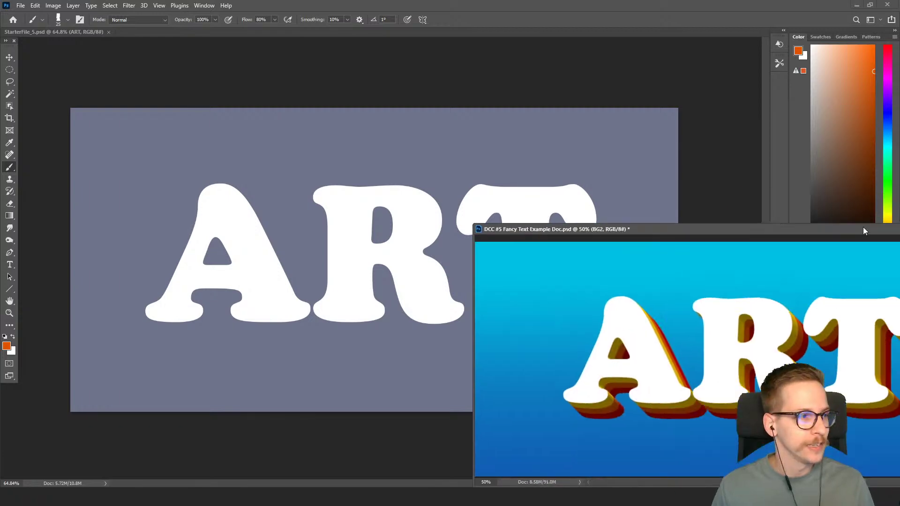
- In Photoshop, bring the Fancy Text example document over the canvas, examine its stacked ART lettering up close, and move it away again
drag(863, 227, 508, 118)
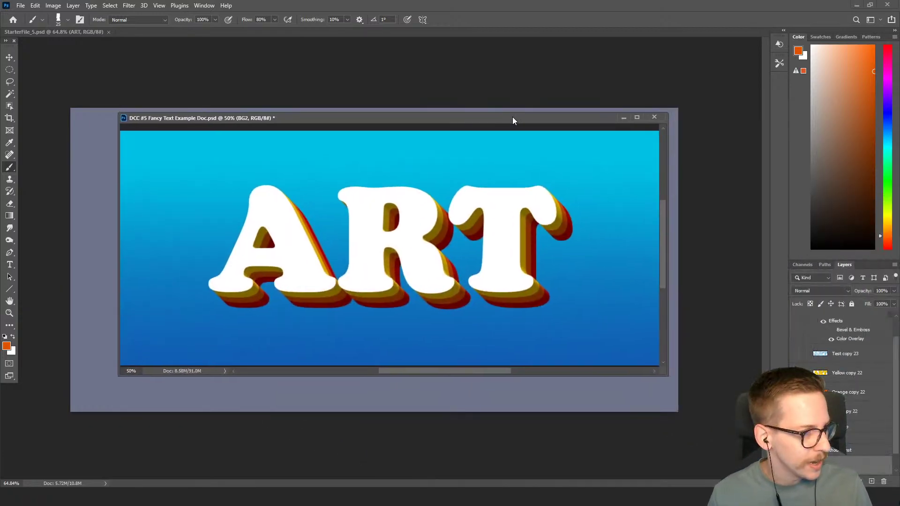
drag(425, 232, 443, 224)
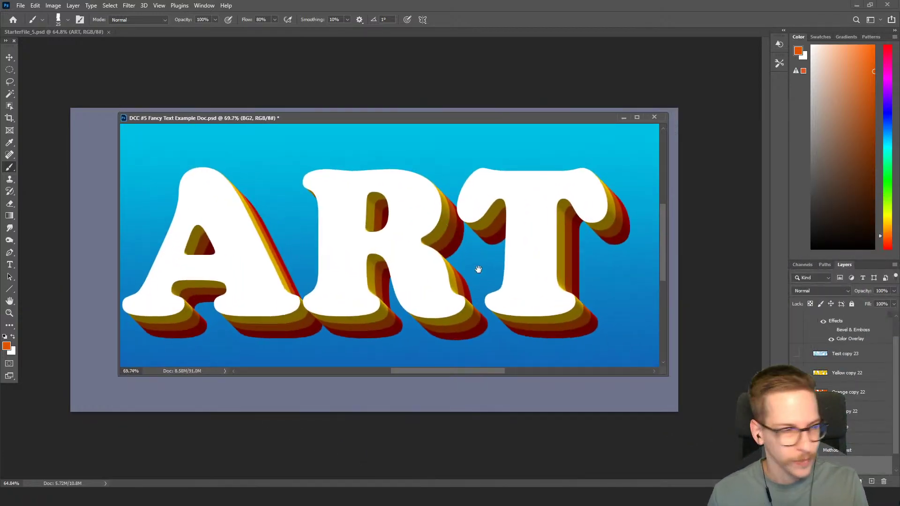
drag(478, 269, 432, 250)
drag(374, 227, 400, 225)
scroll(471, 231, down, 2)
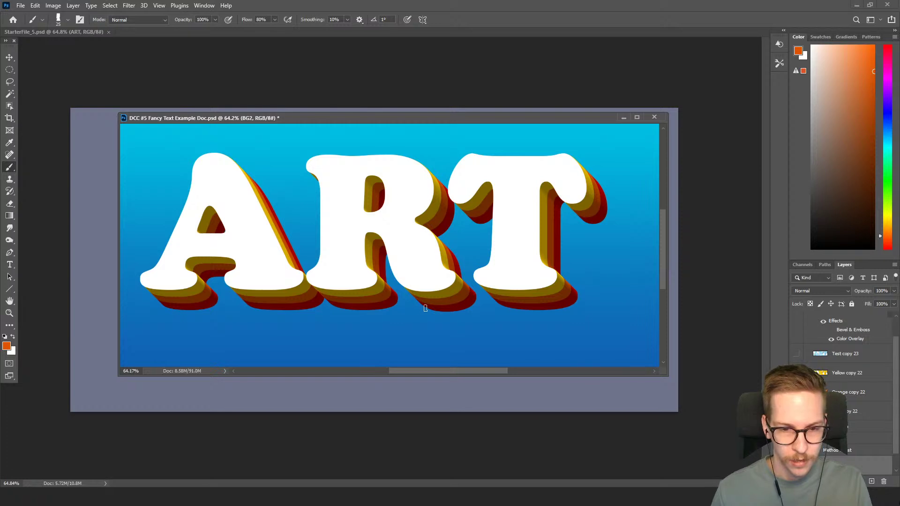
scroll(407, 258, down, 3)
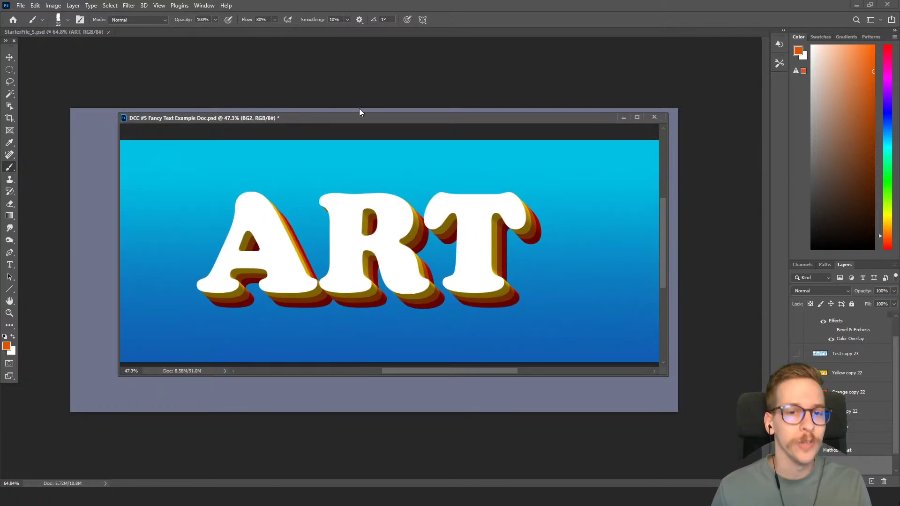
drag(358, 121, 899, 101)
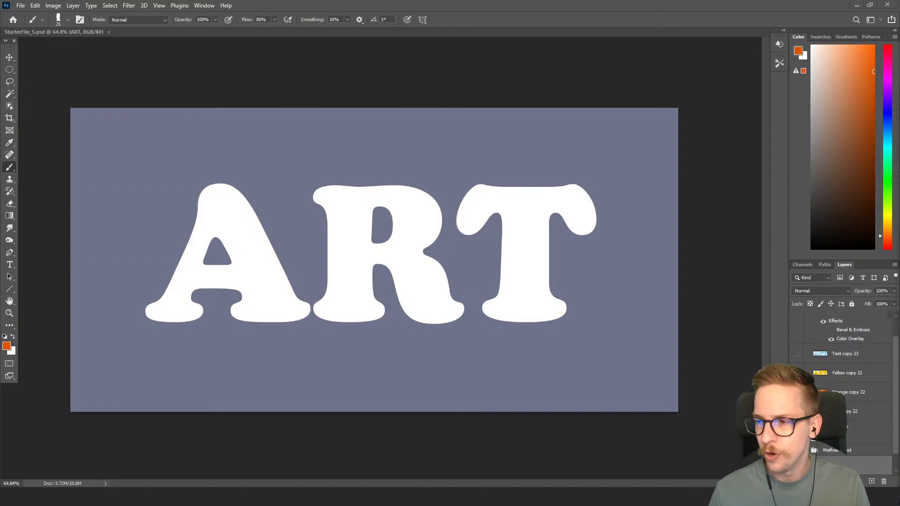
- Delete the ART text layer from StarterFile_5.psd
click(129, 86)
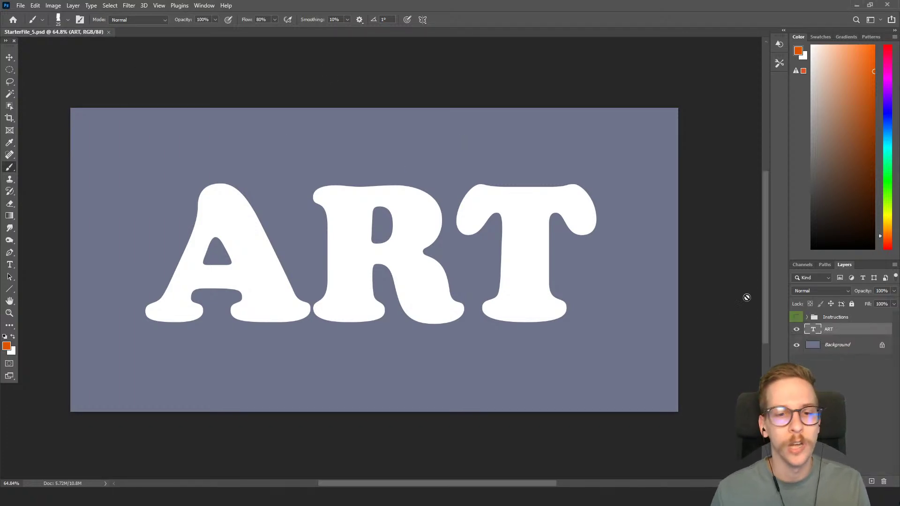
click(841, 331)
key(Delete)
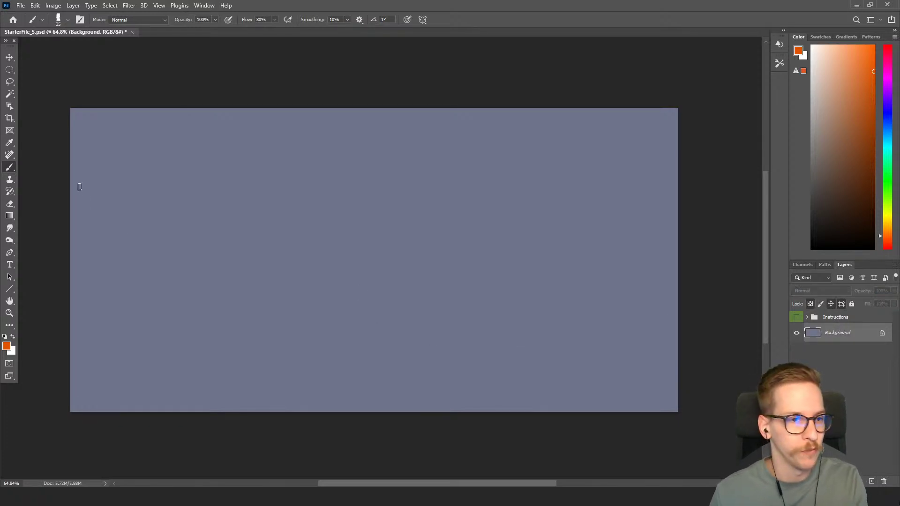
- Add the text ART in white Cooper Std Black at 625 px and centre it on the canvas
key(t)
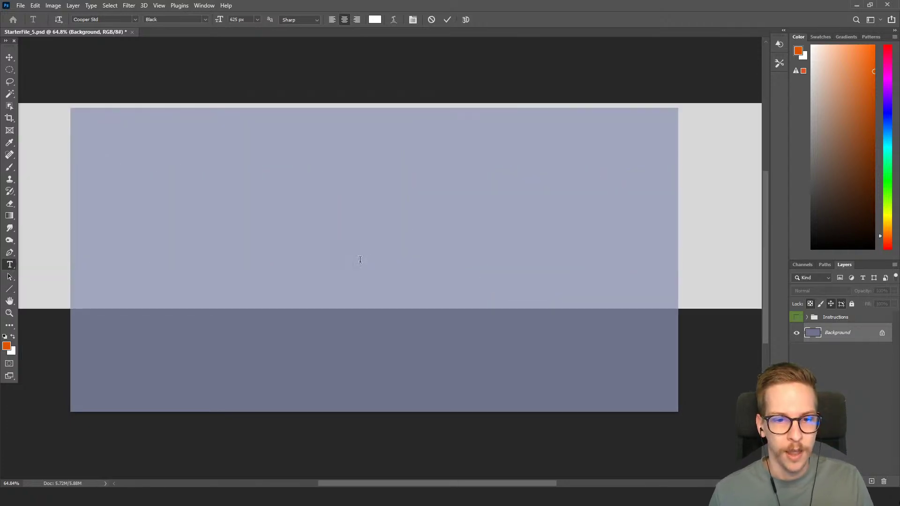
click(362, 259)
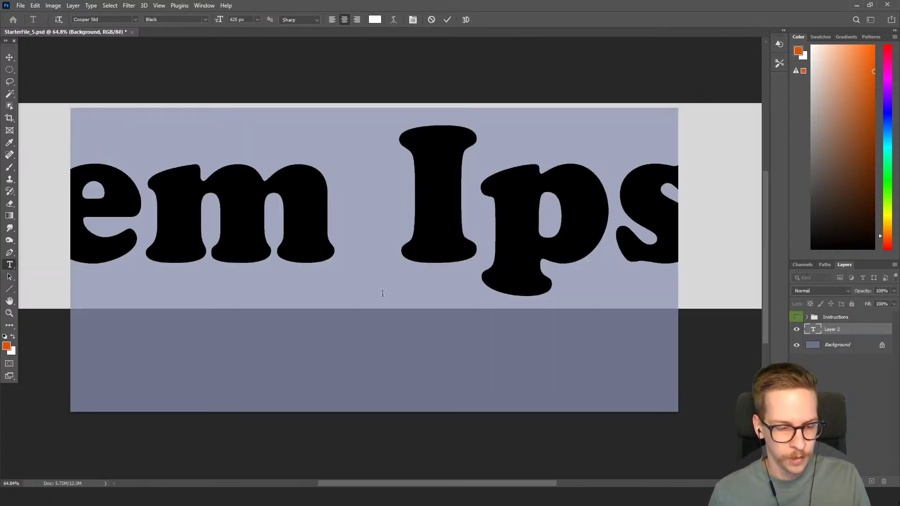
text(AT)
key(BackSpace)
text(RT)
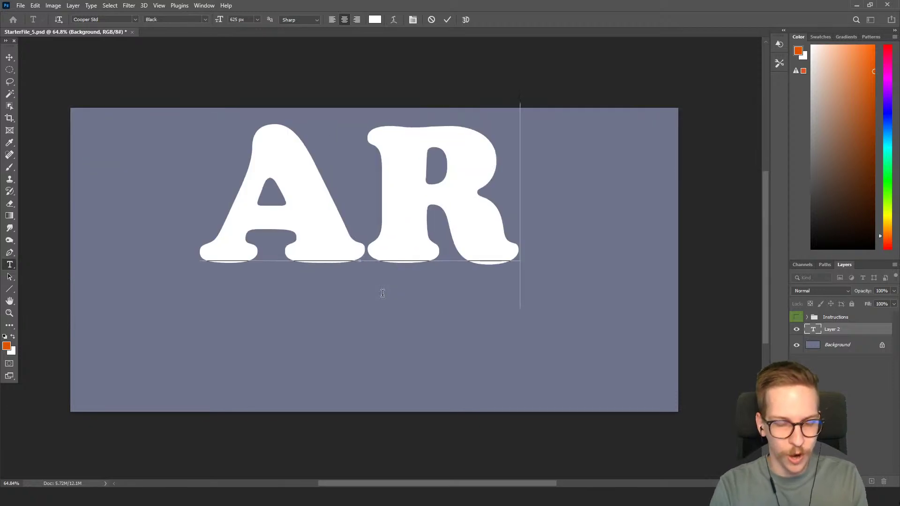
click(13, 57)
drag(460, 202, 472, 265)
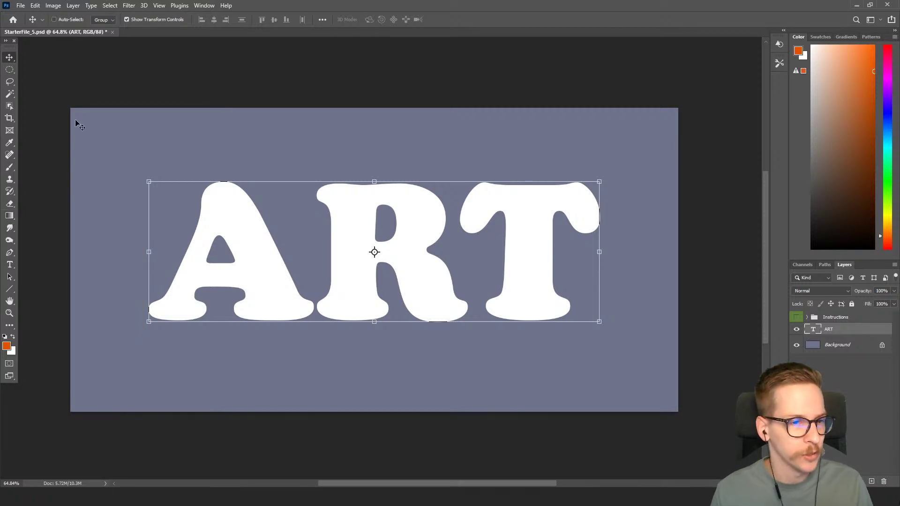
- Open the Gradient tool's current gradient for editing and browse the gradient presets, including the Purples group
click(9, 215)
right_click(10, 216)
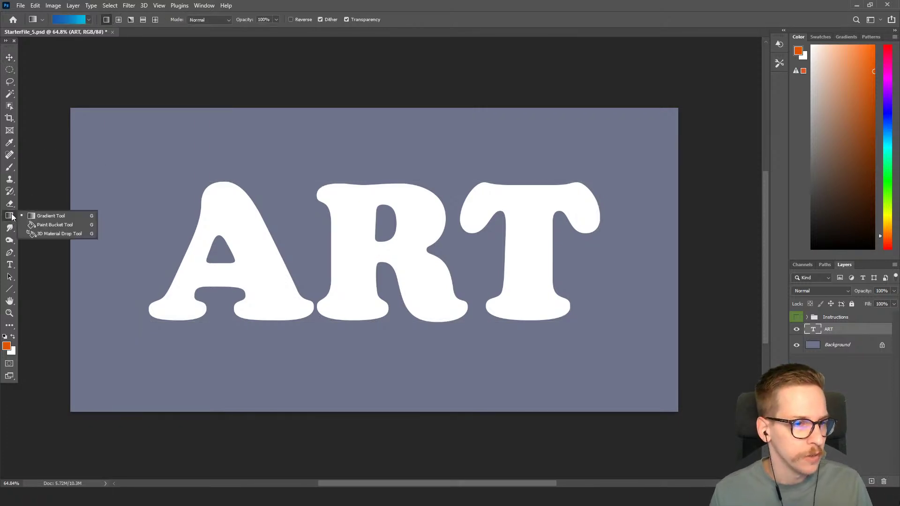
click(47, 216)
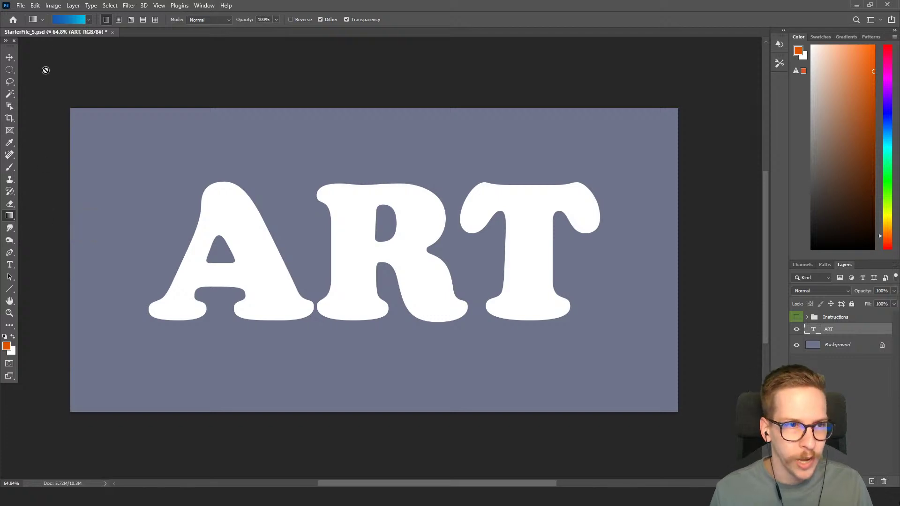
click(73, 21)
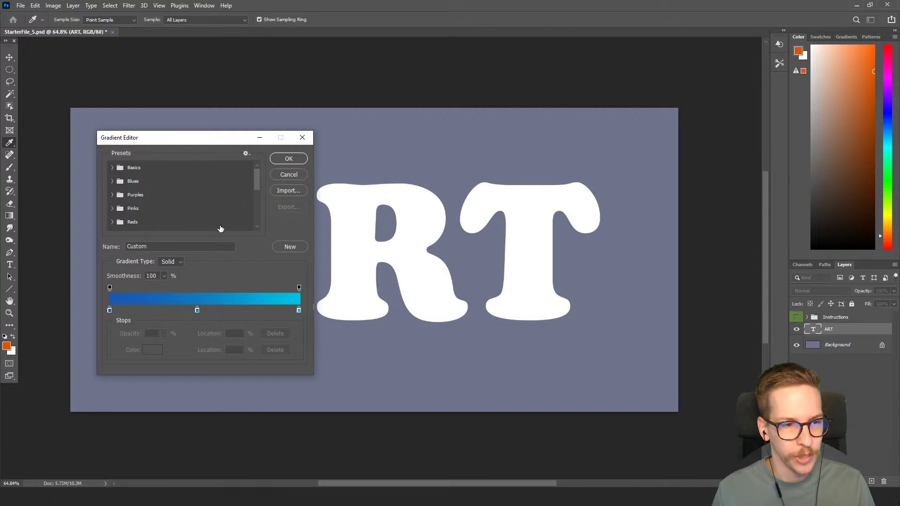
click(112, 195)
scroll(112, 196, down, 1)
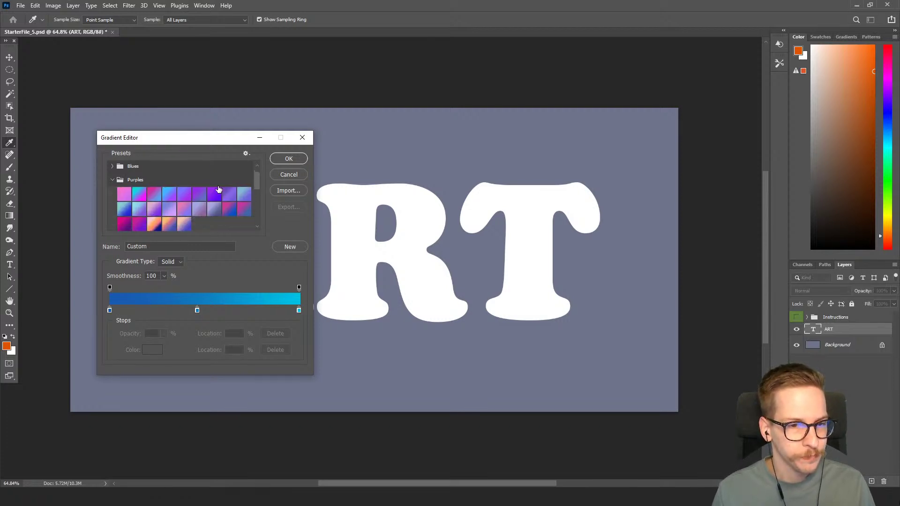
click(111, 180)
scroll(174, 204, down, 7)
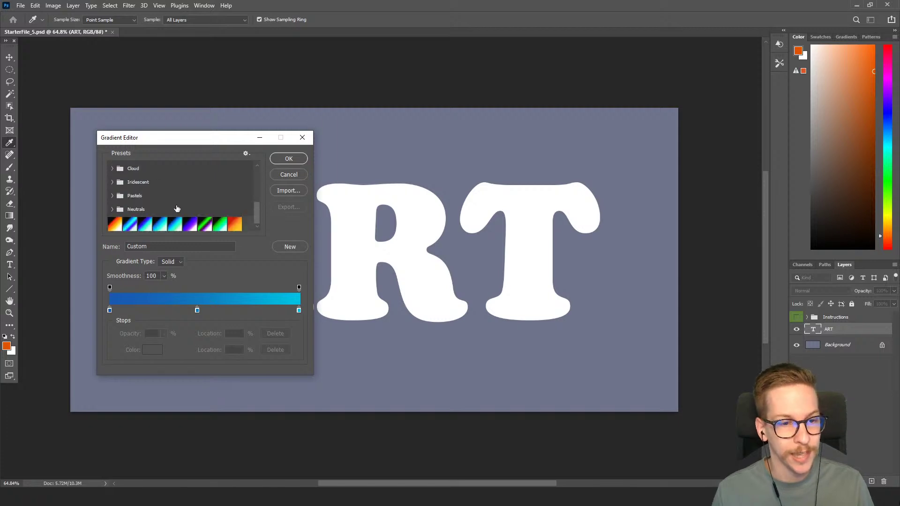
- Save the current blue-to-cyan gradient as a new preset named Blue
double_click(187, 247)
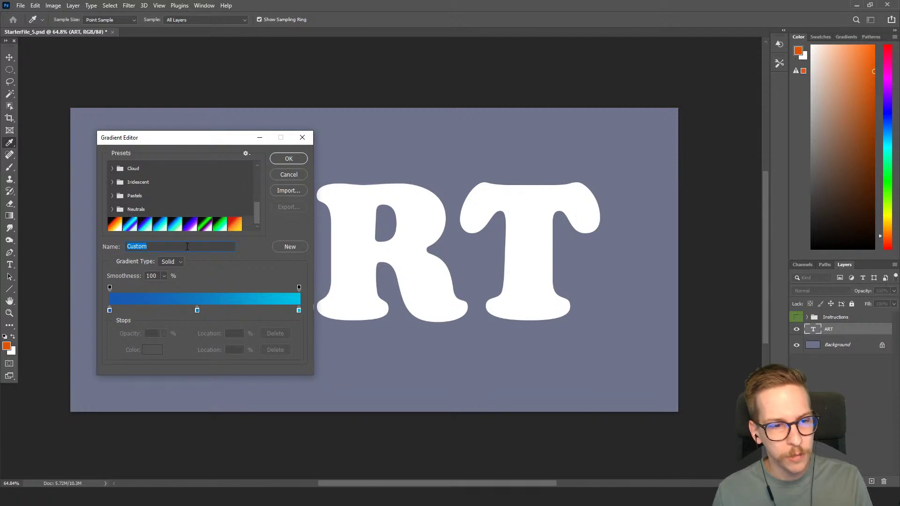
text(bLUE)
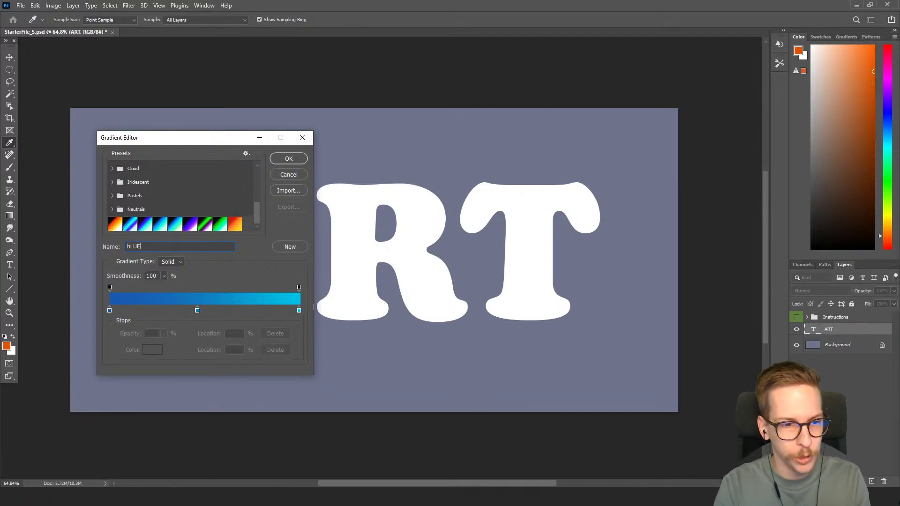
key(BackSpace)
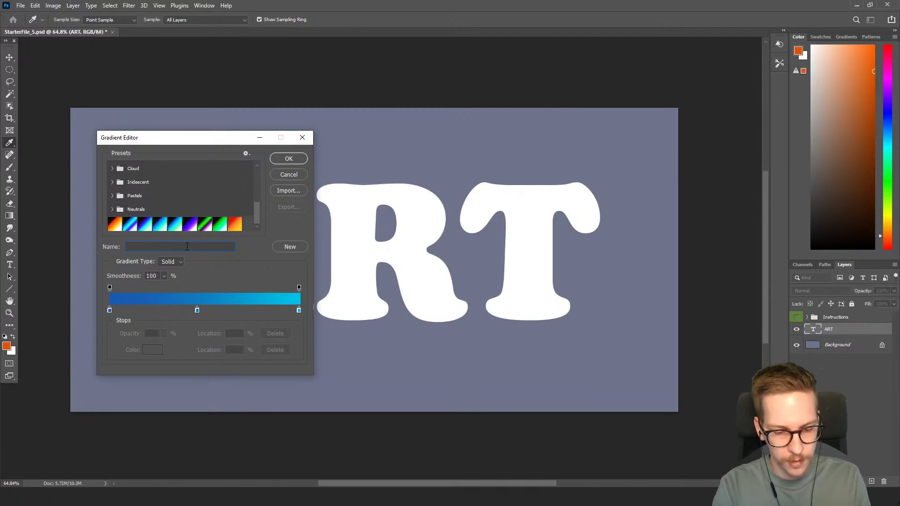
text(Blue)
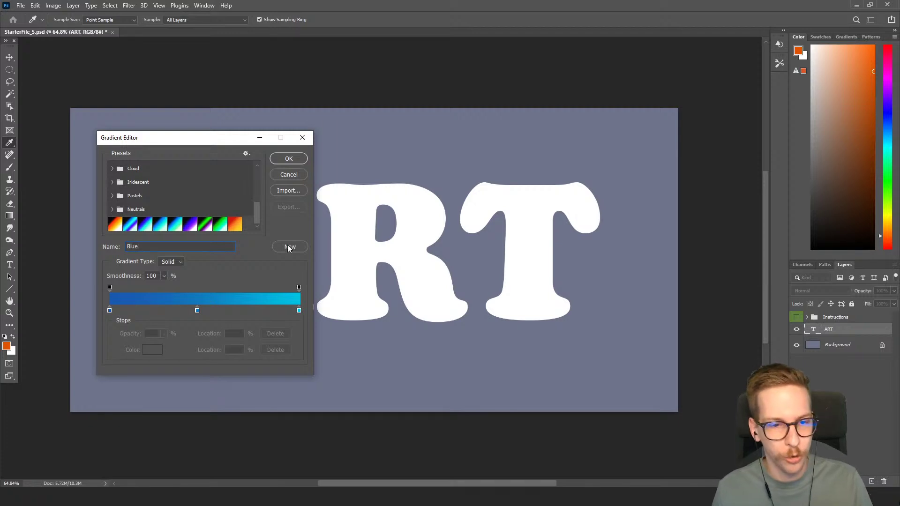
click(288, 246)
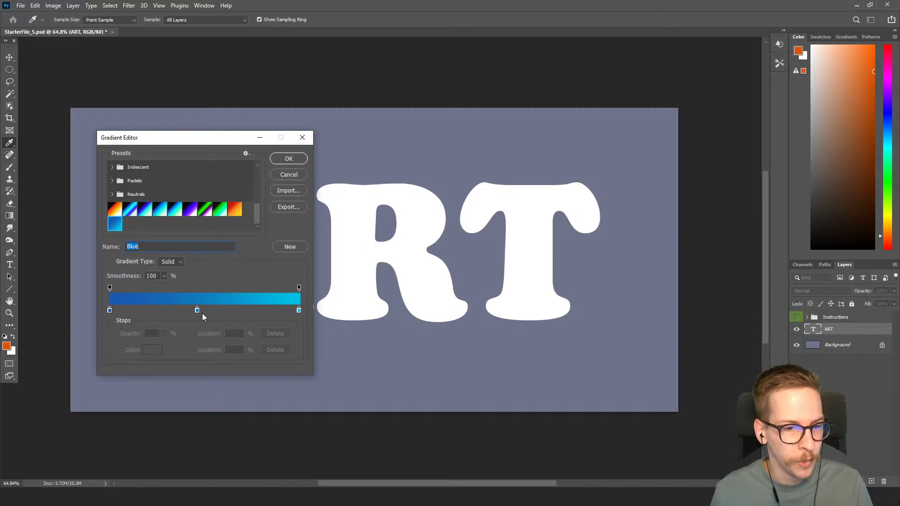
- Try adding two orange colour stops to the gradient and recolouring its starting stop light blue (aacfff), and discard the edits
click(152, 309)
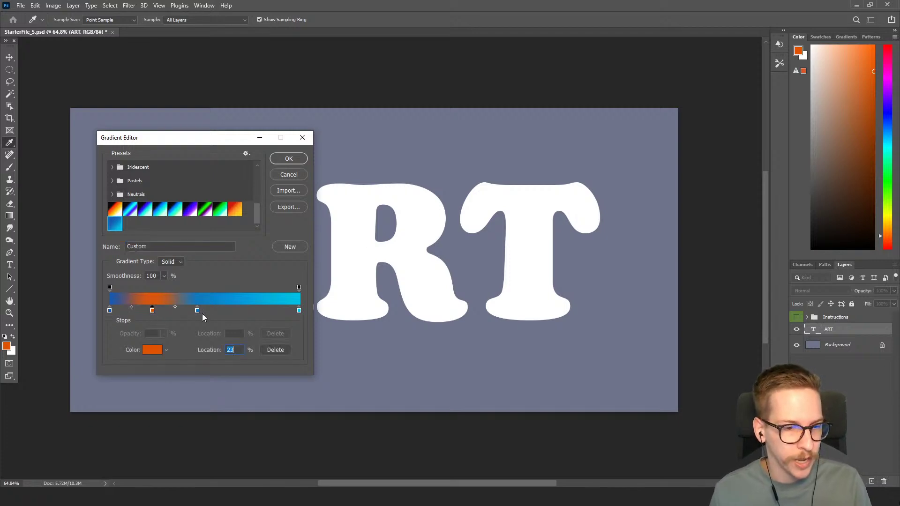
click(245, 310)
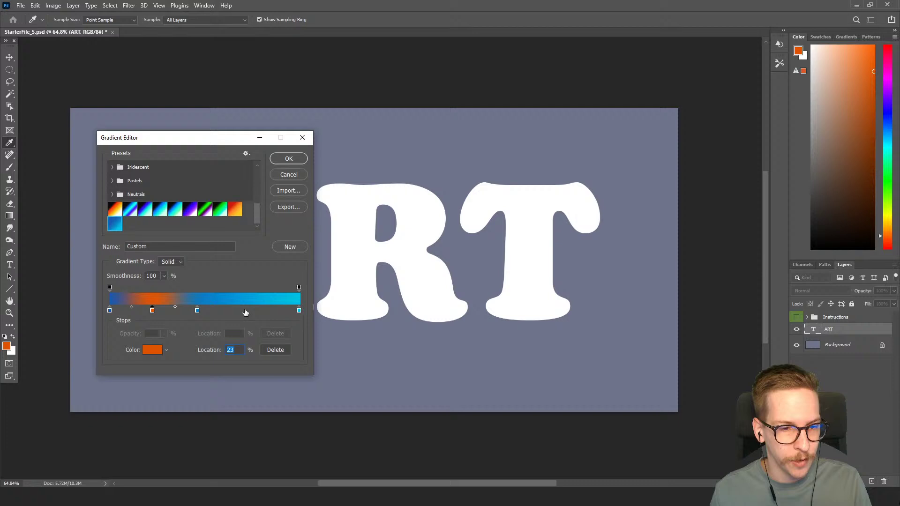
click(109, 310)
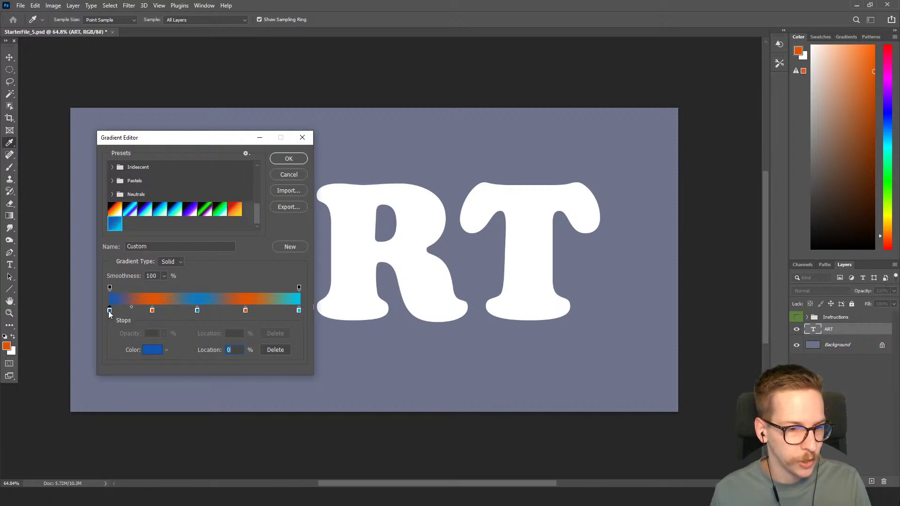
click(159, 351)
mouse_move(614, 202)
mouse_down()
mouse_move(637, 156)
mouse_move(621, 238)
mouse_move(586, 146)
mouse_up()
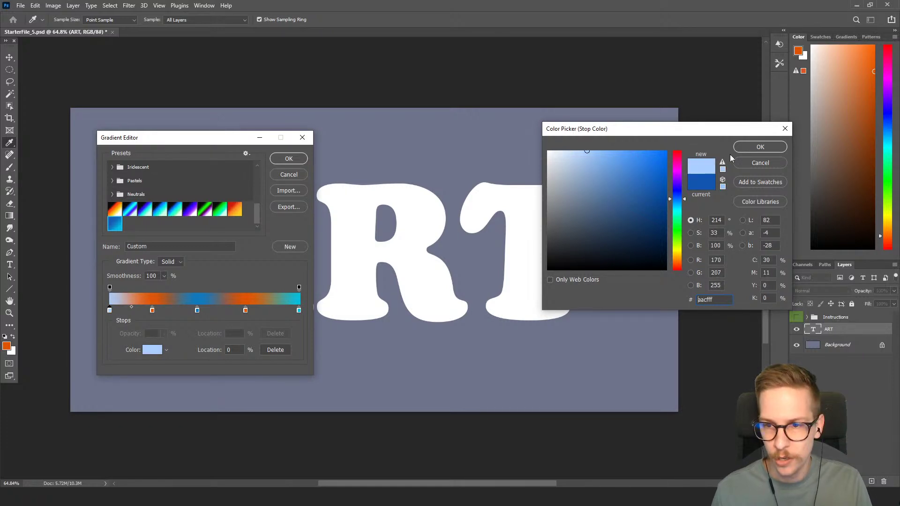
click(750, 147)
click(288, 173)
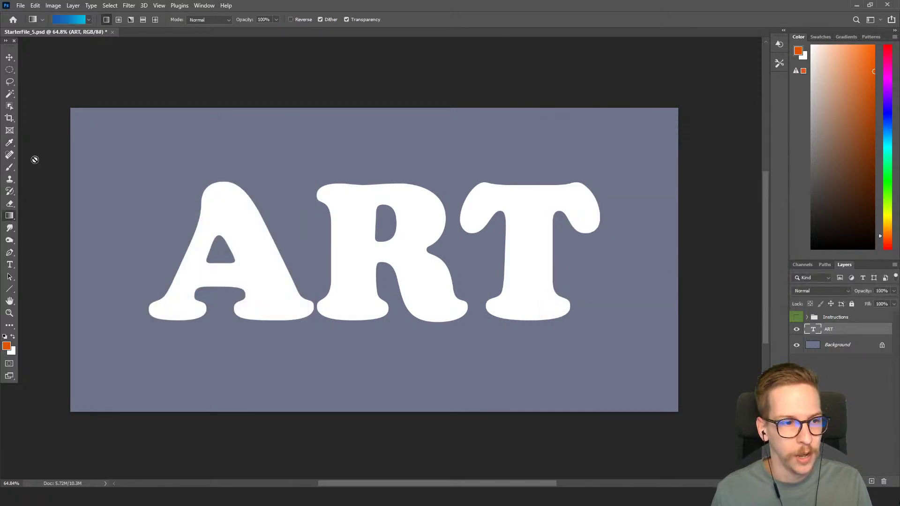
- Keep the blue-to-cyan gradient and fill the Background layer with it vertically, from dark blue at the bottom to cyan at the top
click(75, 20)
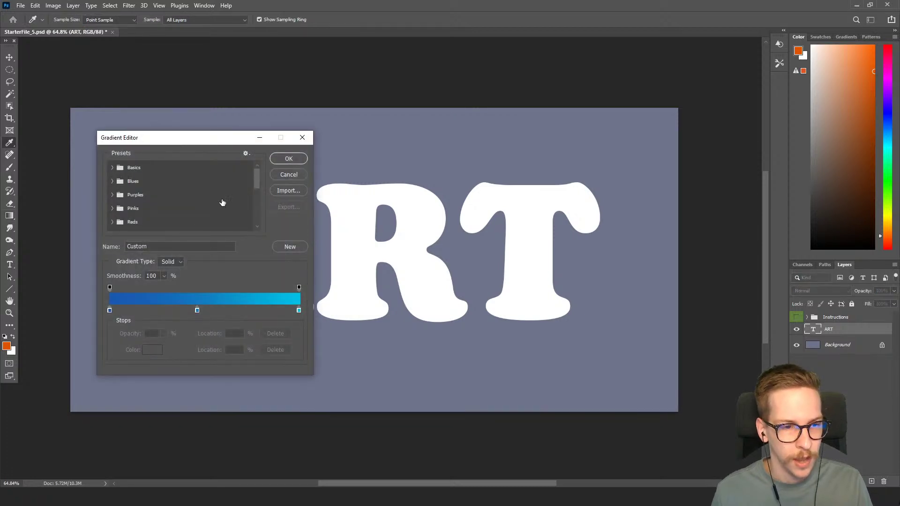
click(306, 162)
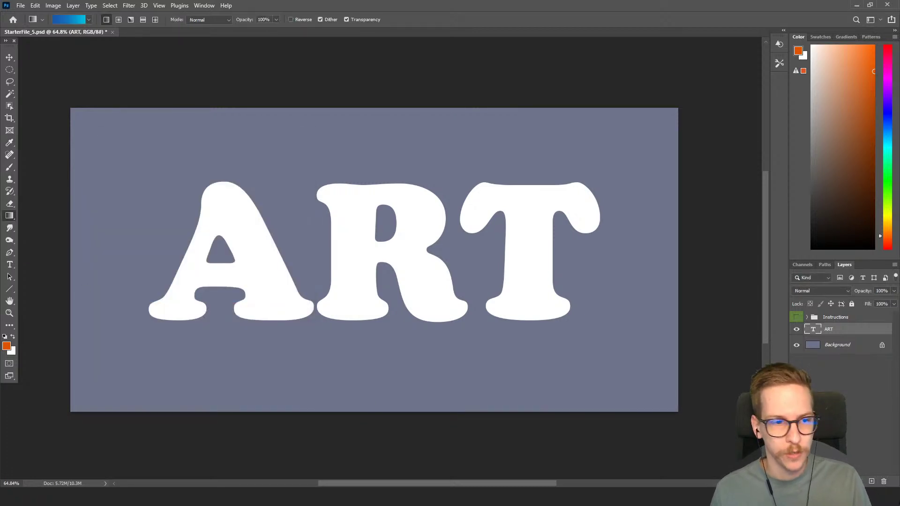
click(839, 345)
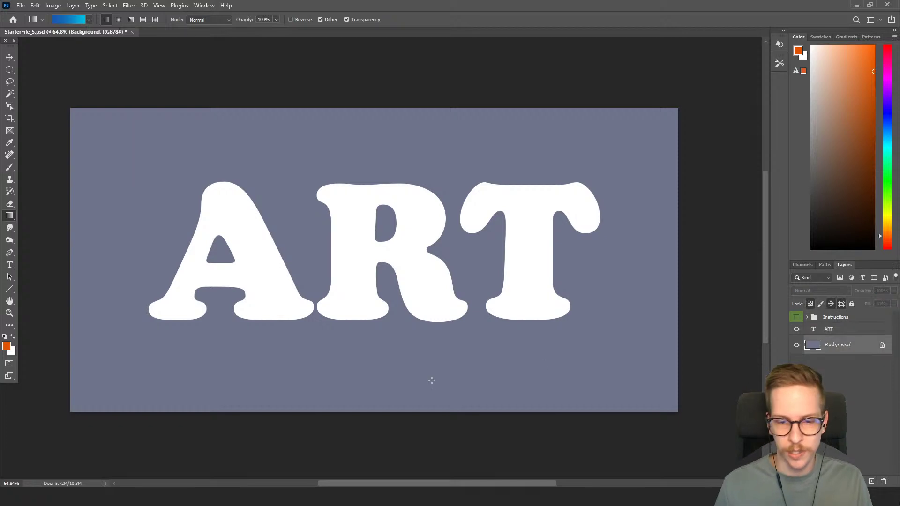
drag(373, 408, 359, 81)
drag(422, 230, 382, 255)
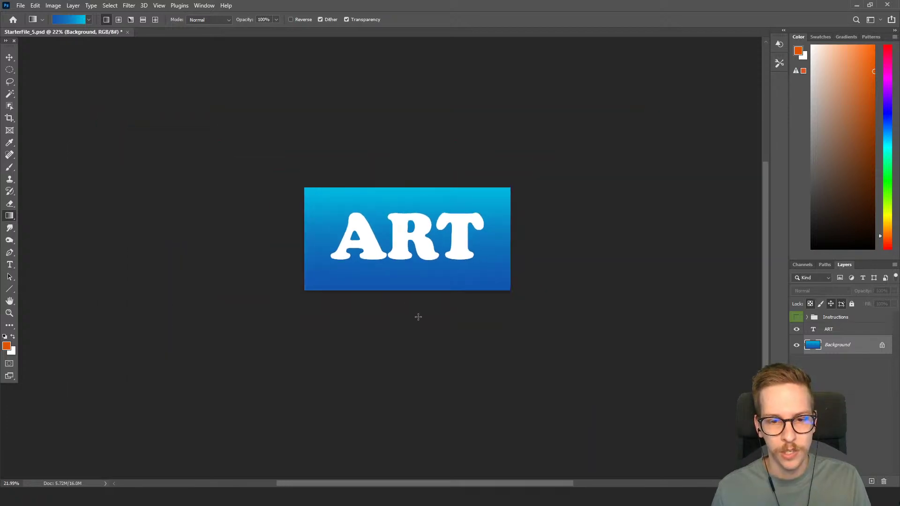
- Redraw the background's vertical gradient at several lengths, ending with one from well below the canvas to just inside its top edge
drag(416, 355, 409, 205)
drag(418, 400, 413, 249)
drag(421, 400, 418, 288)
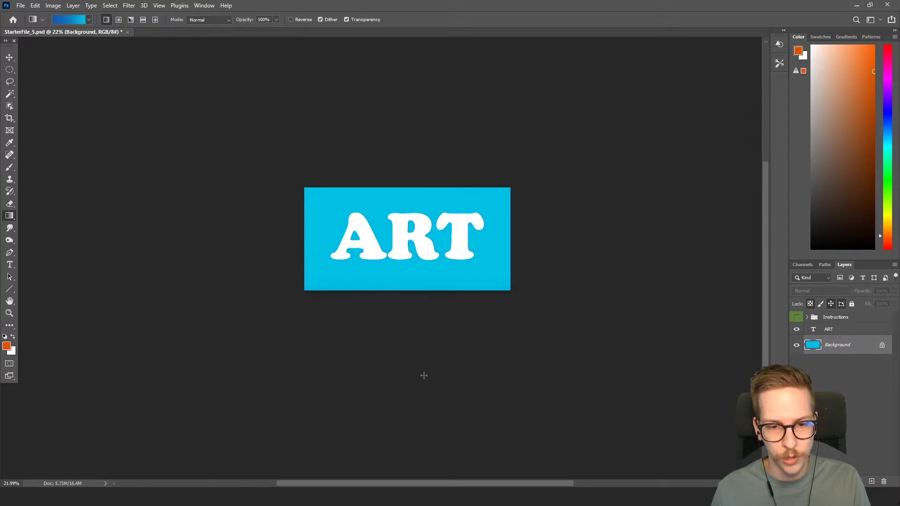
drag(424, 375, 418, 198)
drag(409, 373, 406, 179)
drag(398, 417, 403, 202)
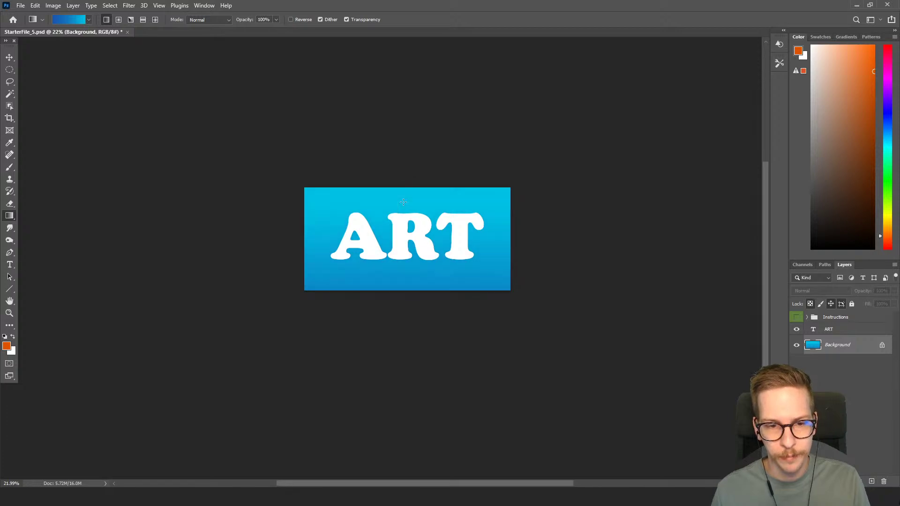
scroll(443, 237, up, 5)
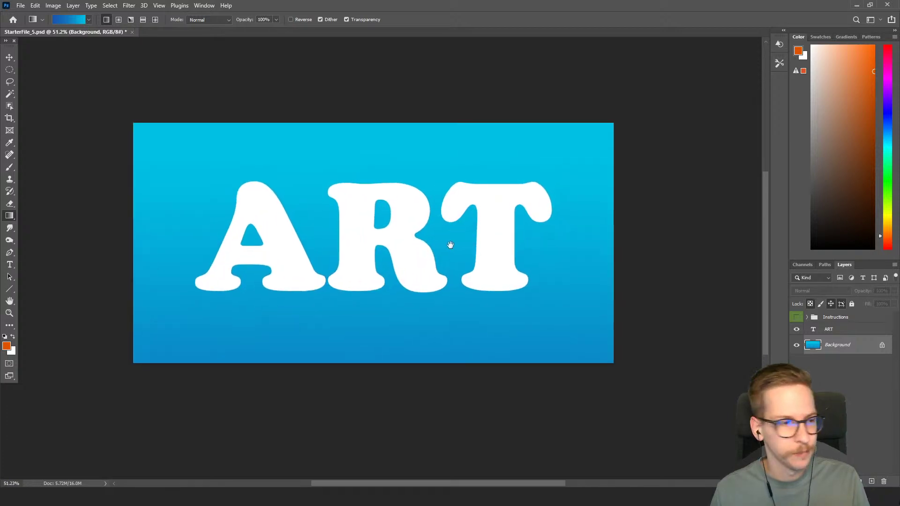
drag(344, 248, 362, 241)
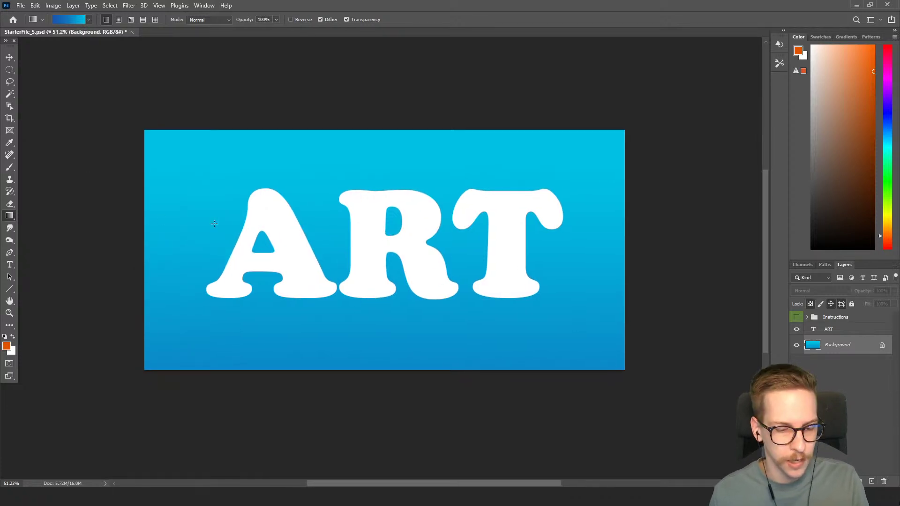
key(t)
double_click(225, 189)
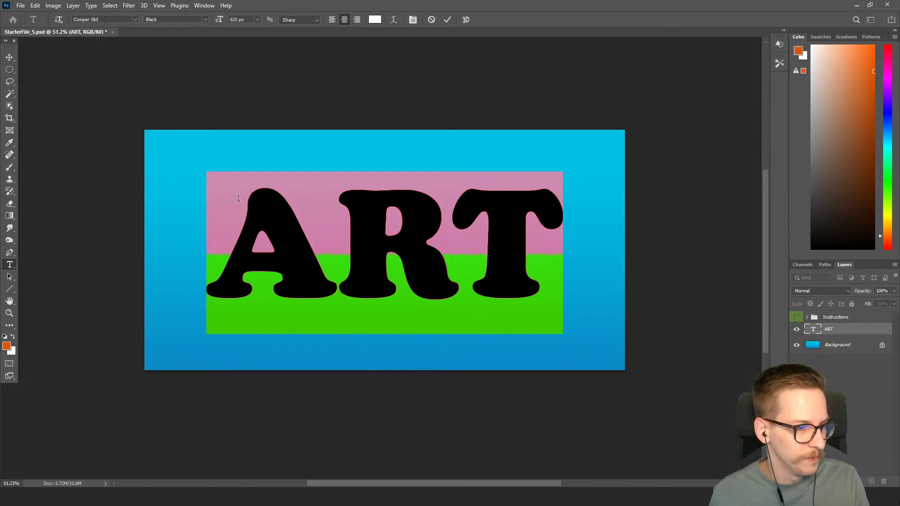
click(852, 345)
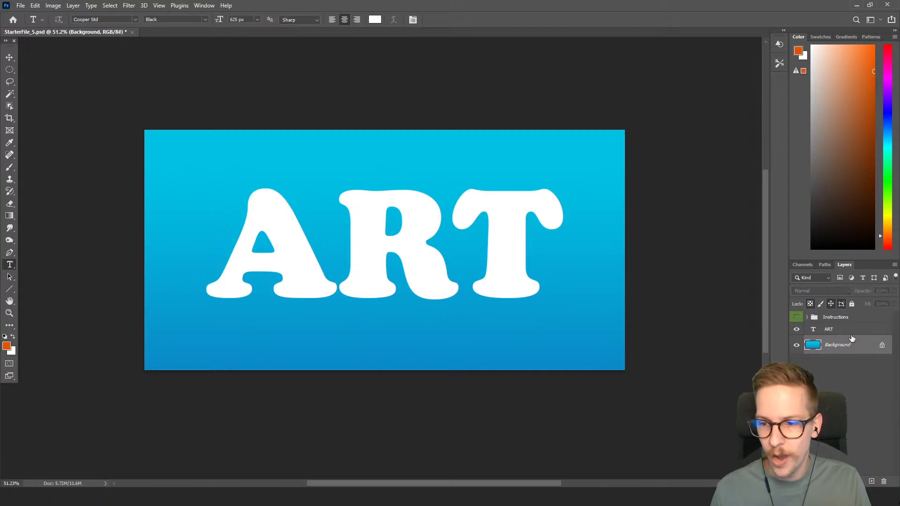
- Duplicate the ART text layer until there are three copies above the original
click(851, 330)
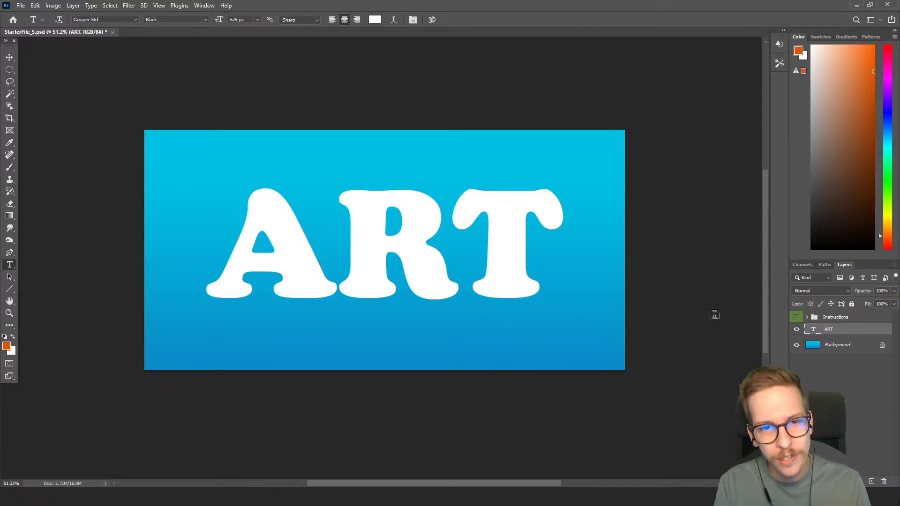
scroll(398, 241, up, 2)
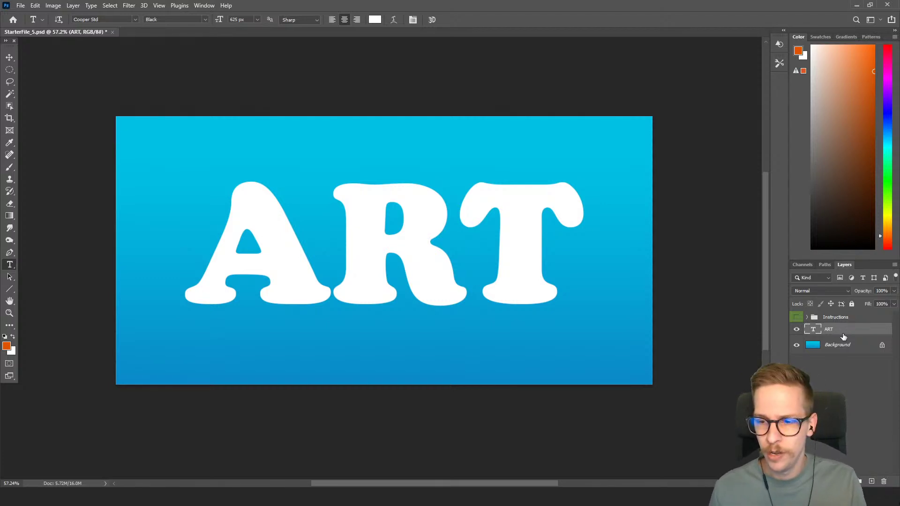
key(ctrl+j)
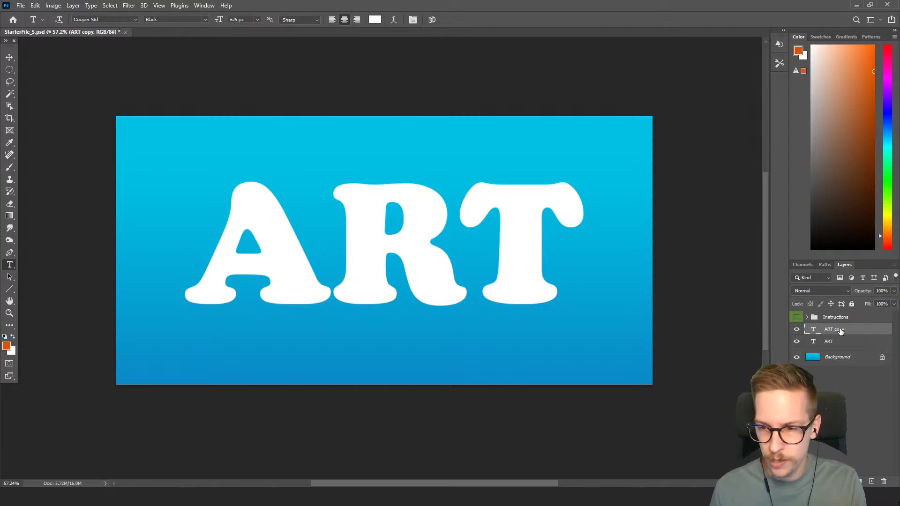
key(ctrl+j)
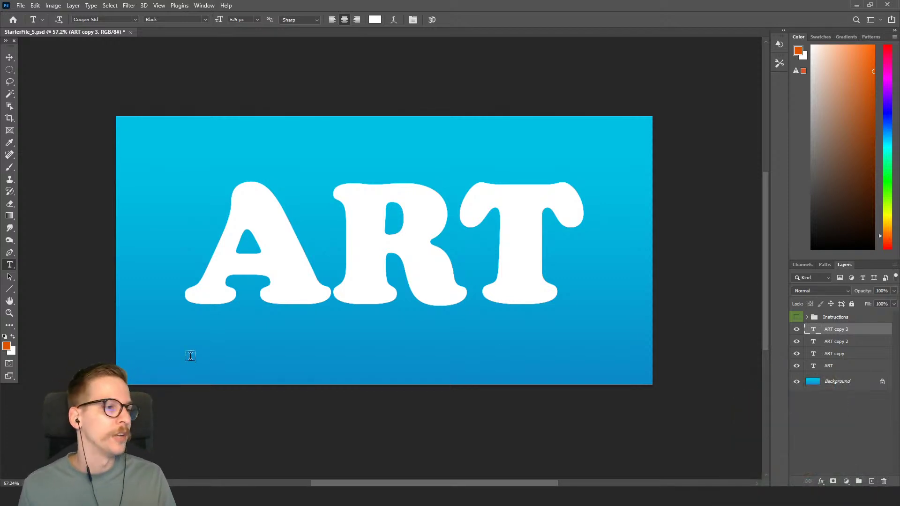
- Rename the topmost ART text copy as White and the copy directly below it as Yellow
click(849, 379)
click(838, 330)
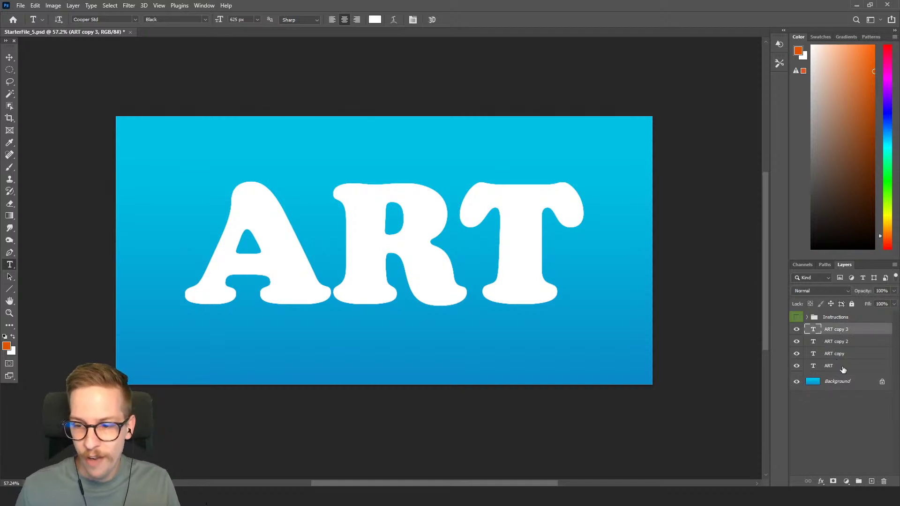
shift+click(837, 366)
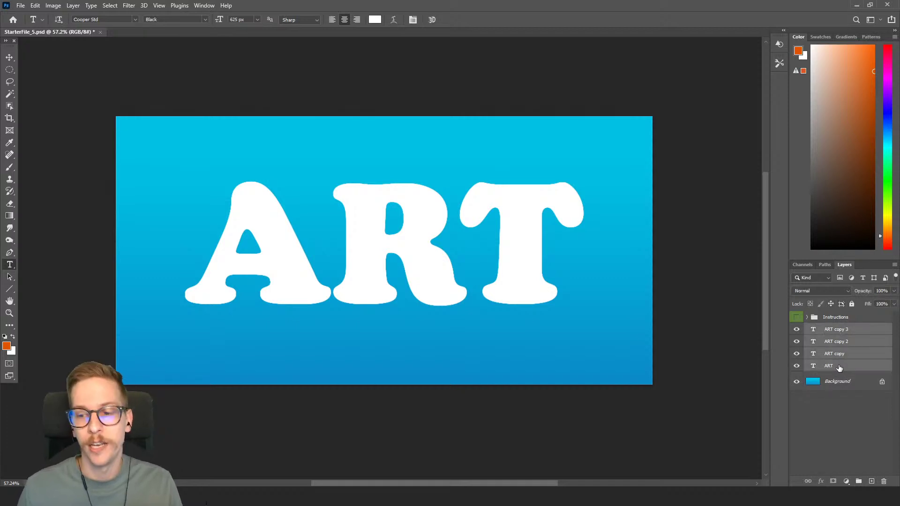
double_click(828, 331)
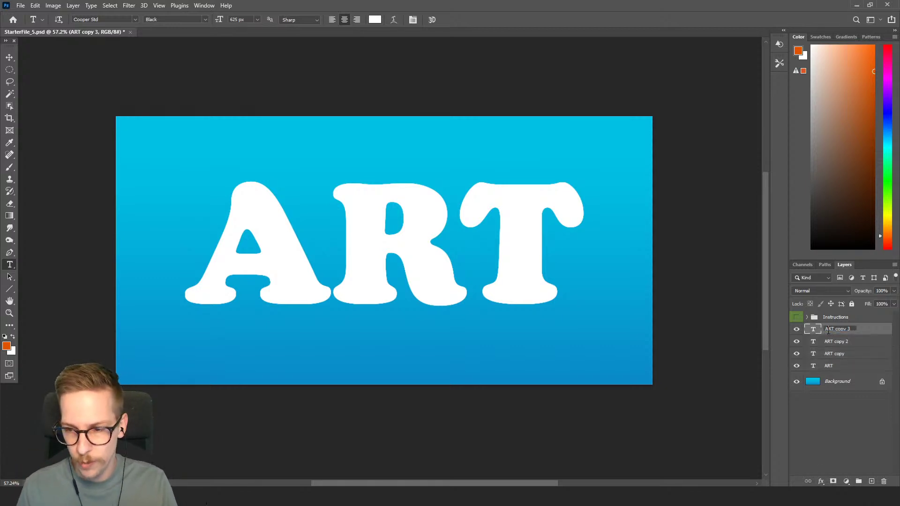
text(Whi)
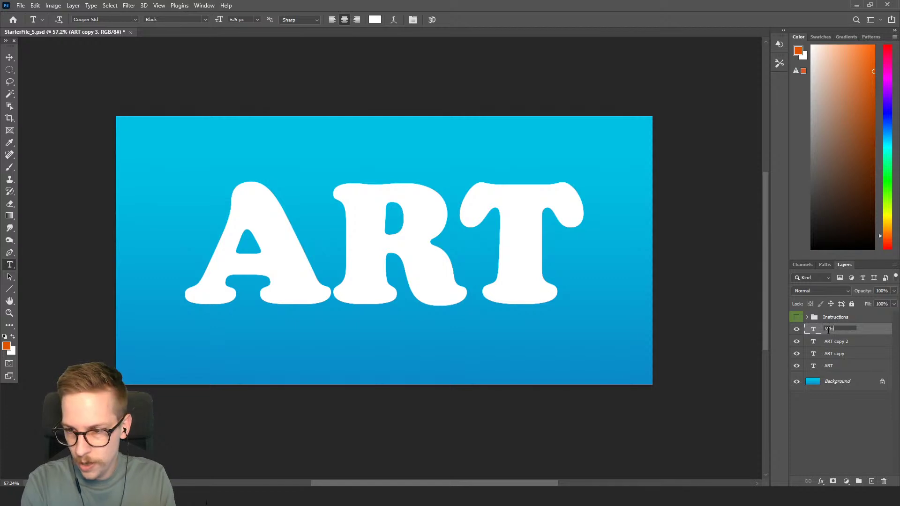
text(te)
key(Return)
double_click(832, 341)
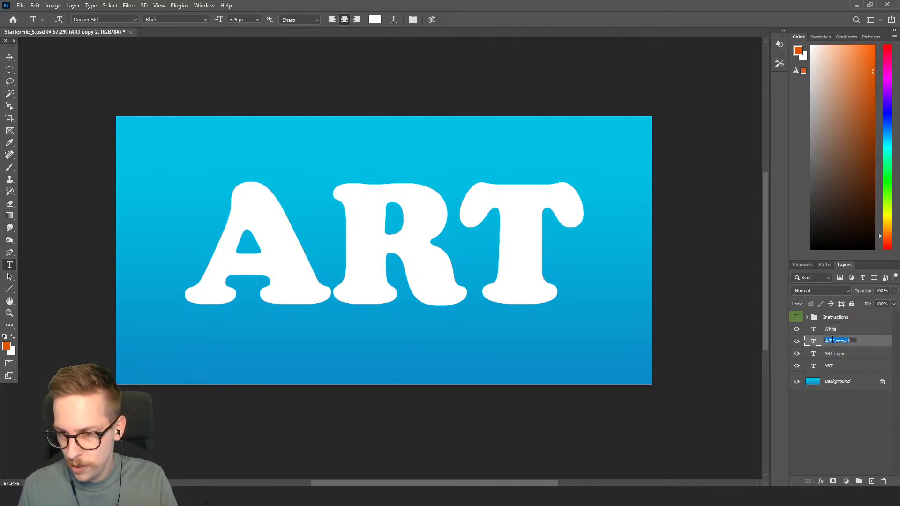
text(Yel)
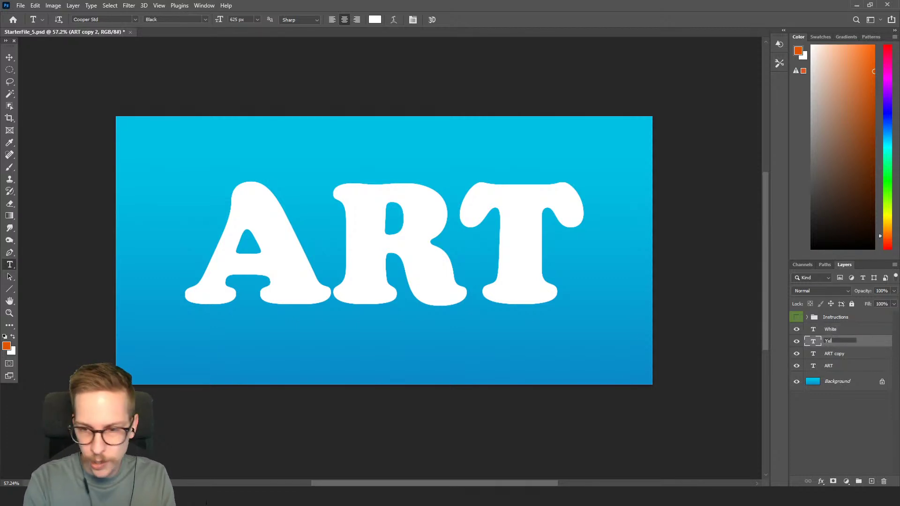
text(low)
key(Return)
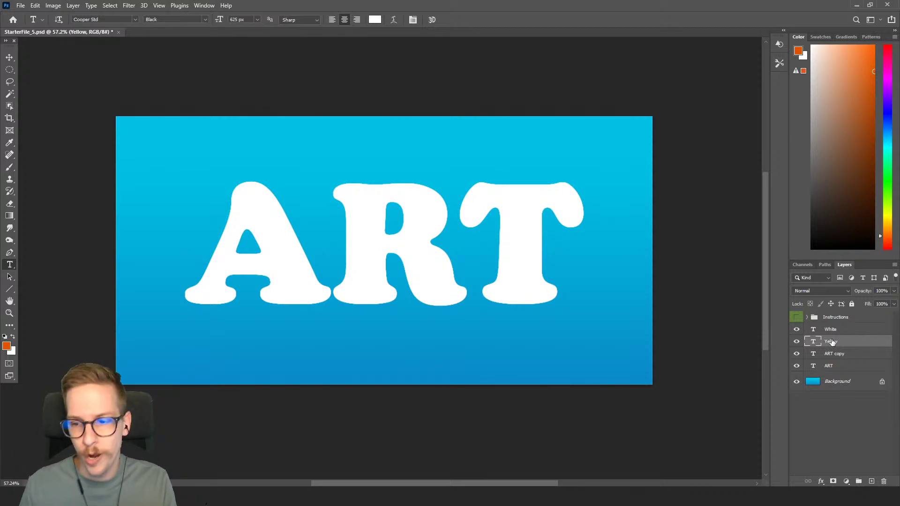
- Rename the remaining ART copy as Orange and the original ART text layer as Red
double_click(840, 353)
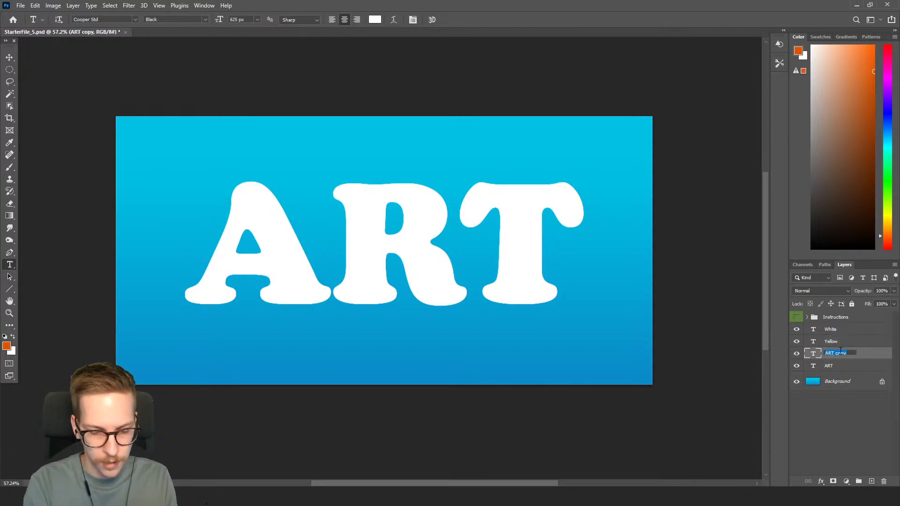
text(Orange)
key(Return)
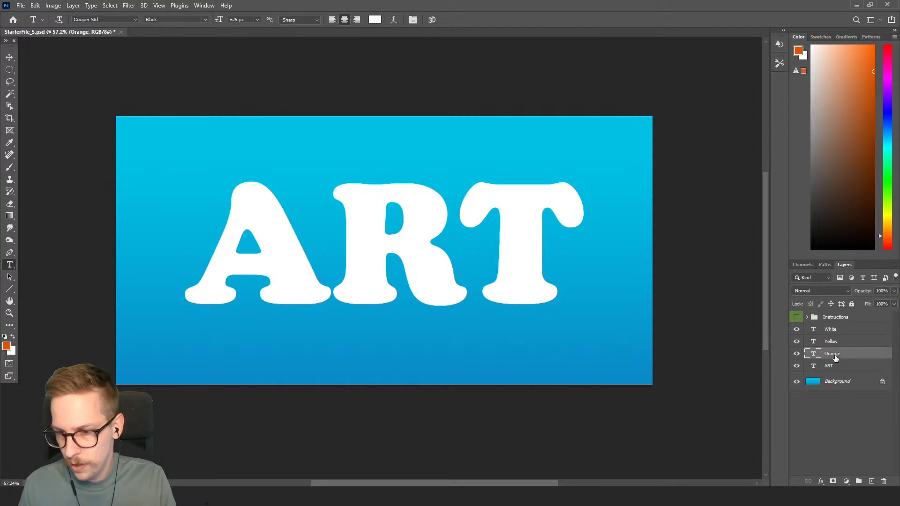
double_click(837, 365)
text(Red)
key(Return)
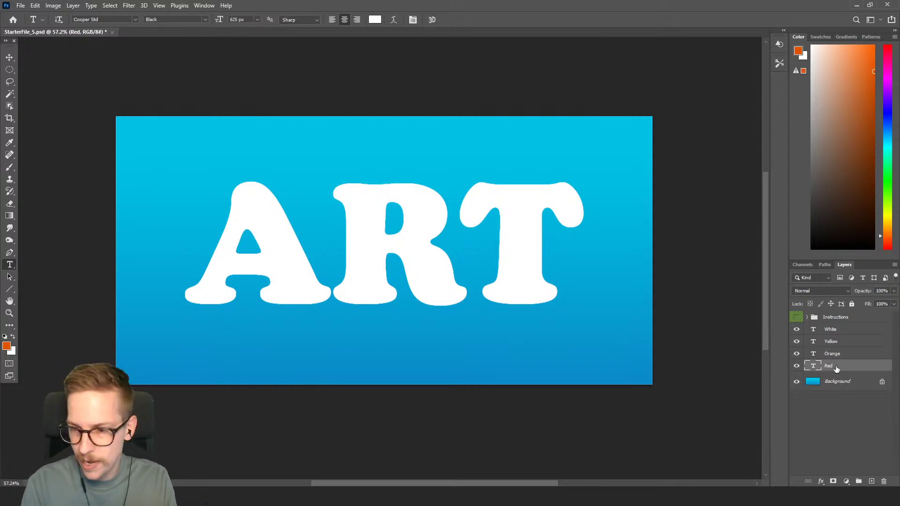
- Hide the White layer and give the Yellow text layer a yellow Color Overlay (e9dc05)
click(797, 331)
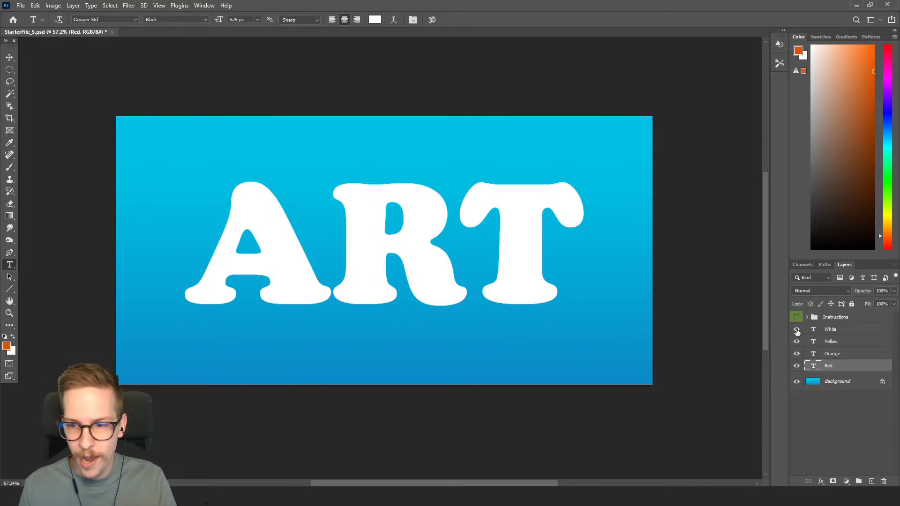
click(841, 344)
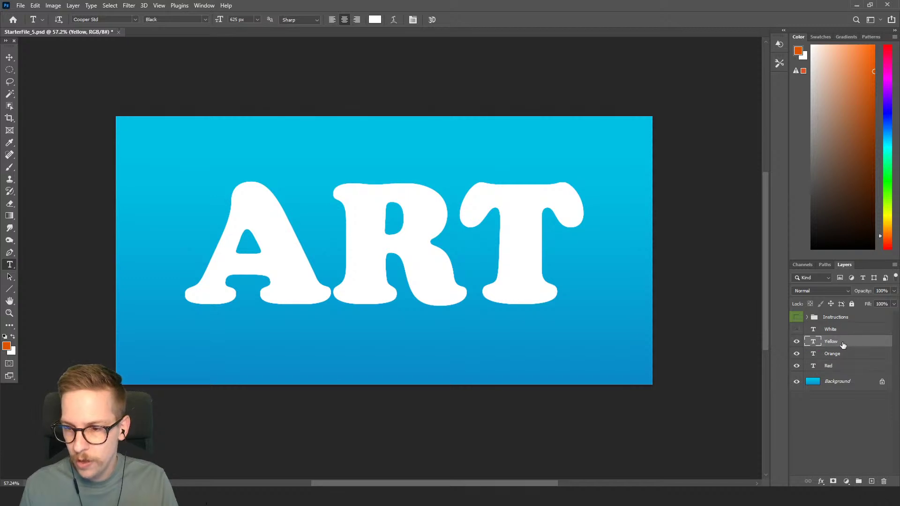
double_click(847, 344)
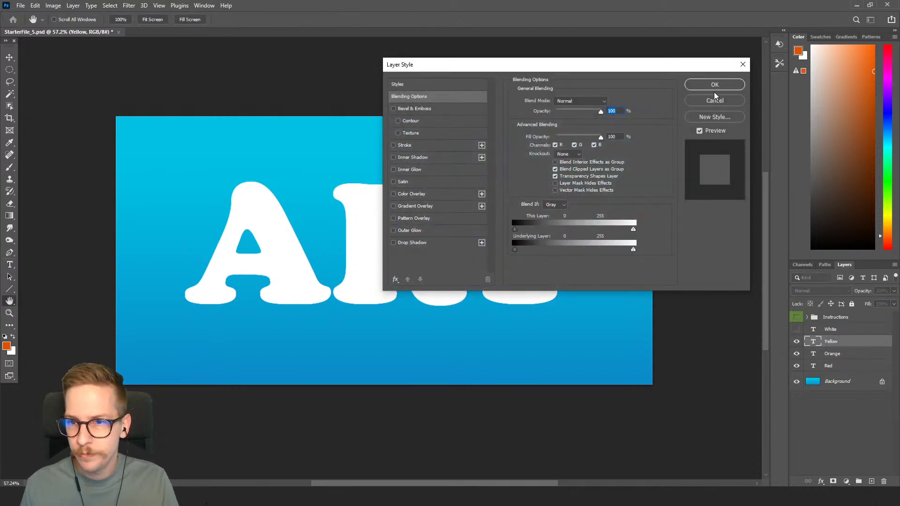
click(714, 85)
double_click(850, 346)
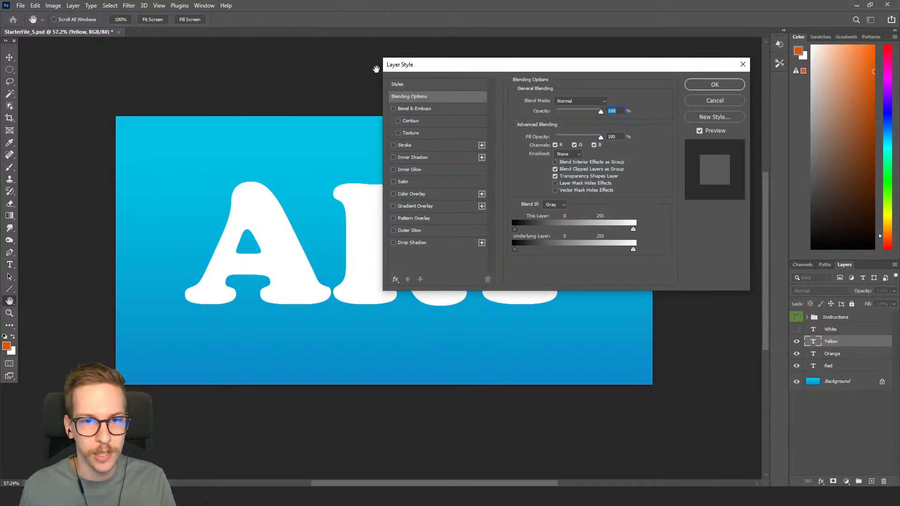
click(406, 192)
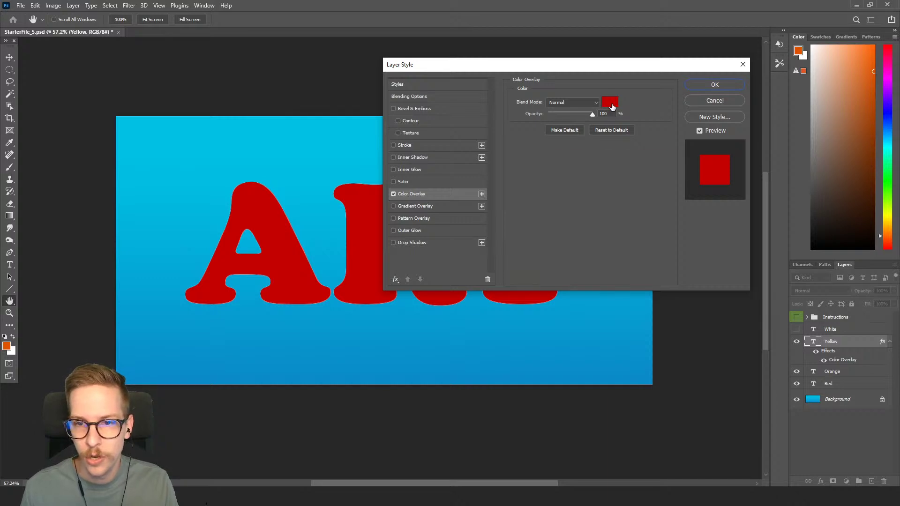
click(612, 104)
click(678, 254)
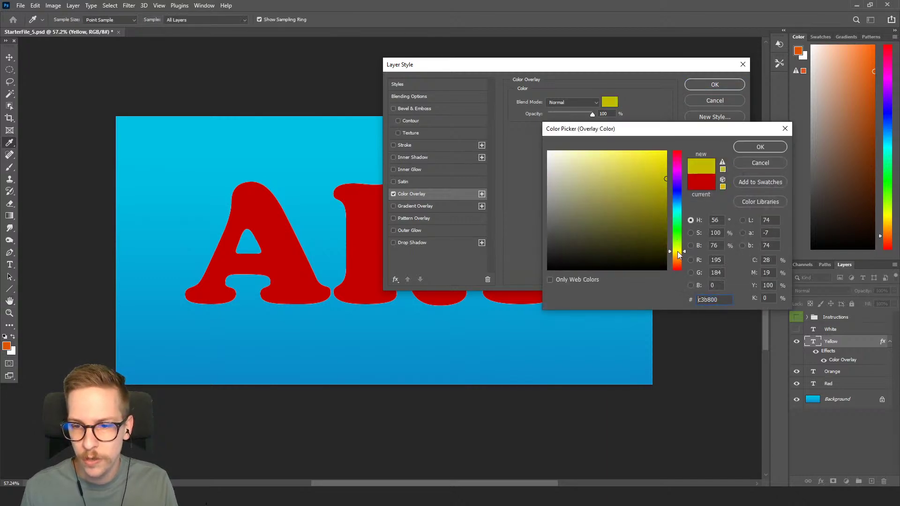
click(664, 161)
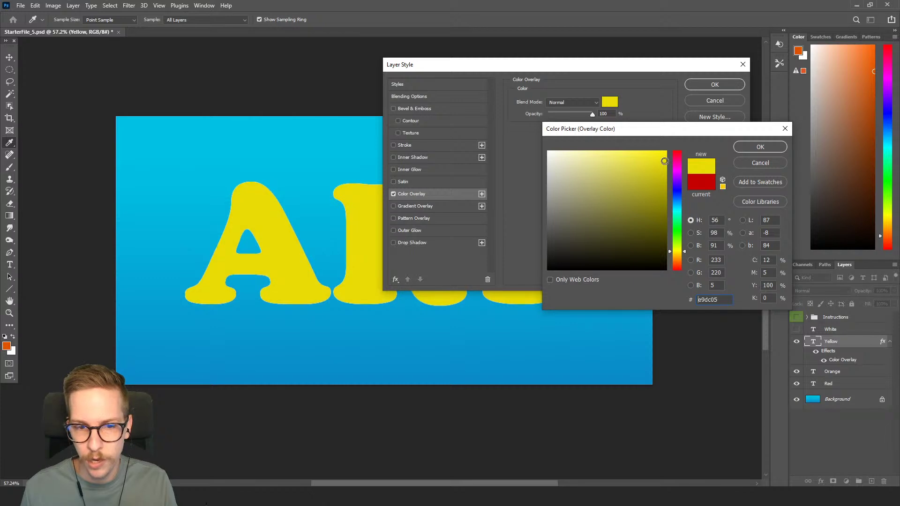
click(757, 147)
click(715, 85)
- Offset the Orange text slightly down and to the right, and the Red text about twice as far in the same direction
click(841, 372)
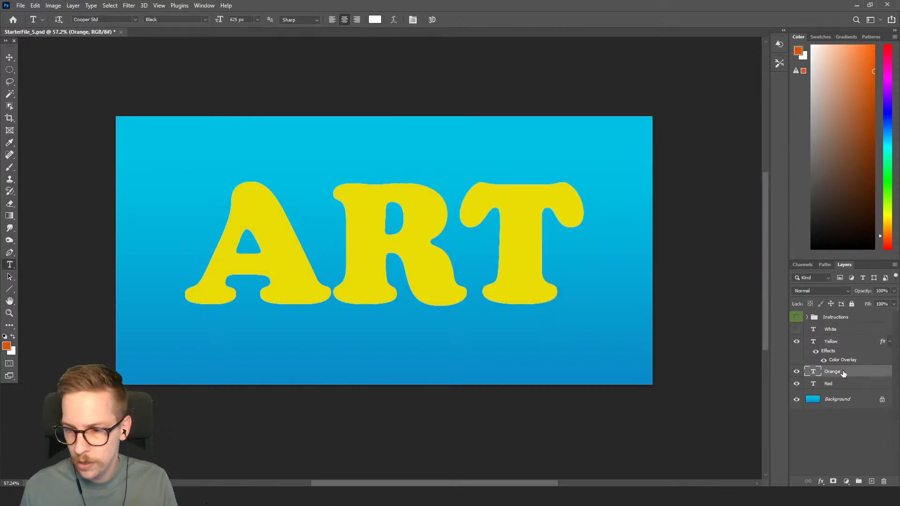
key(v)
mouse_move(532, 283)
mouse_down()
mouse_move(540, 291)
mouse_move(518, 271)
mouse_move(539, 288)
mouse_up()
click(844, 384)
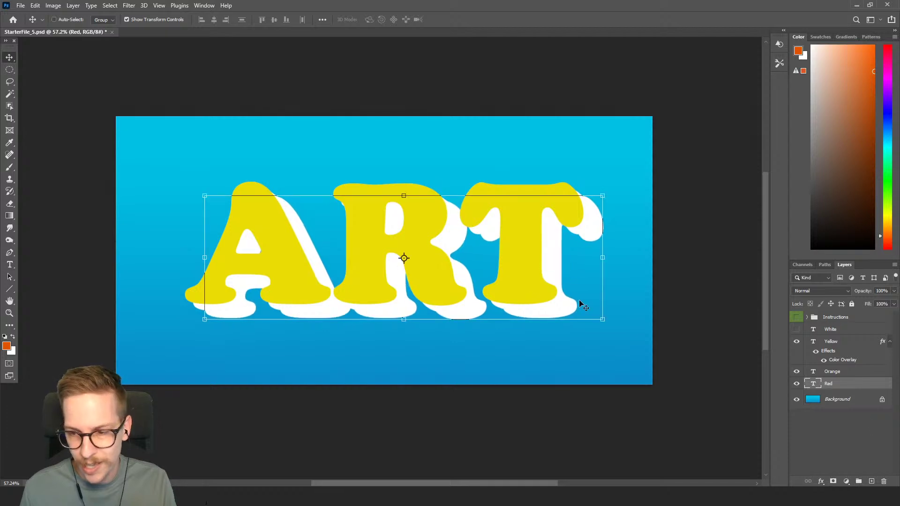
- Give the Orange text layer an orange Color Overlay (about f09506) and nudge the layer slightly to fine-tune its offset
double_click(846, 371)
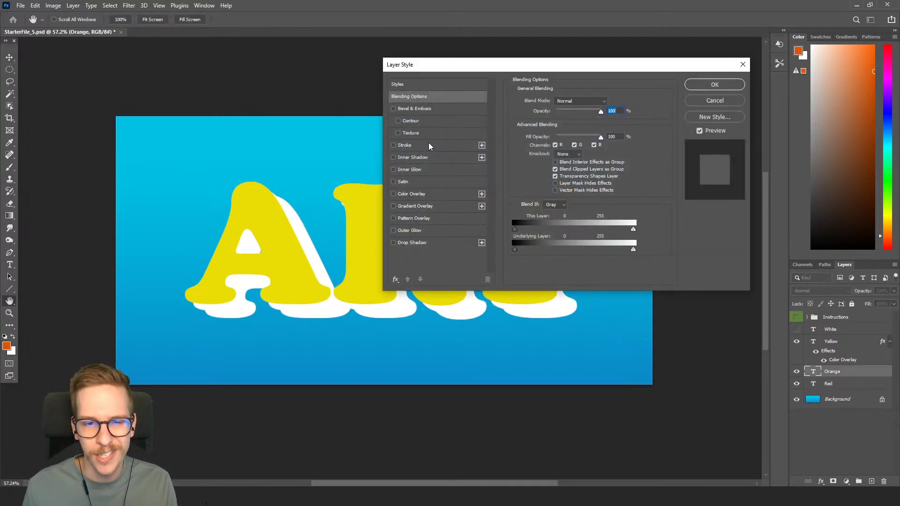
click(417, 195)
click(609, 101)
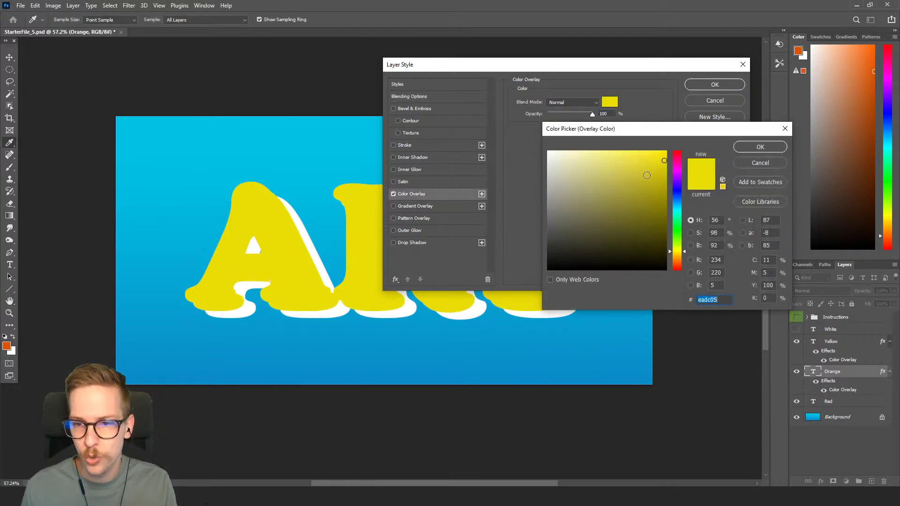
click(677, 257)
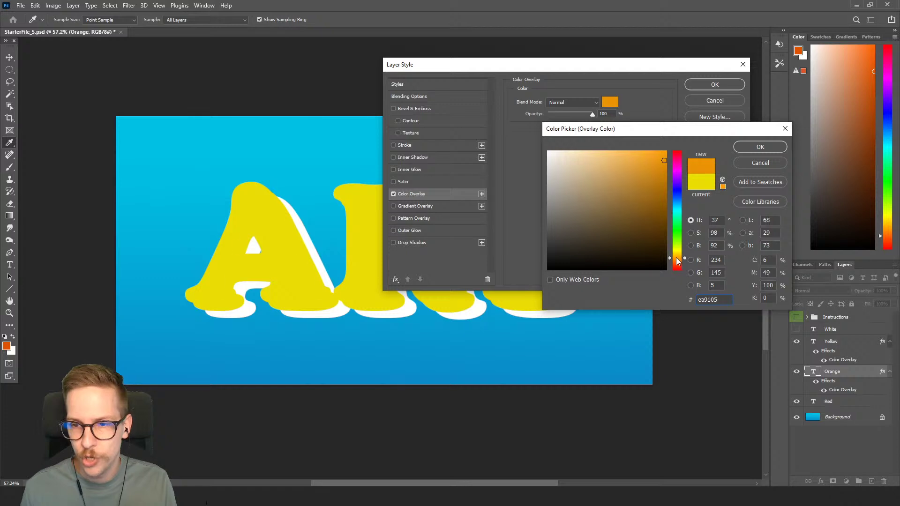
click(665, 158)
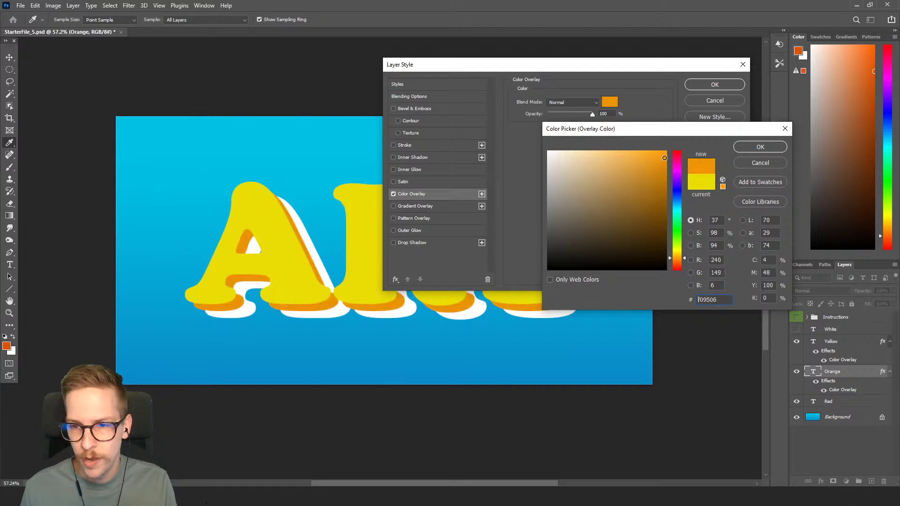
click(748, 147)
click(711, 84)
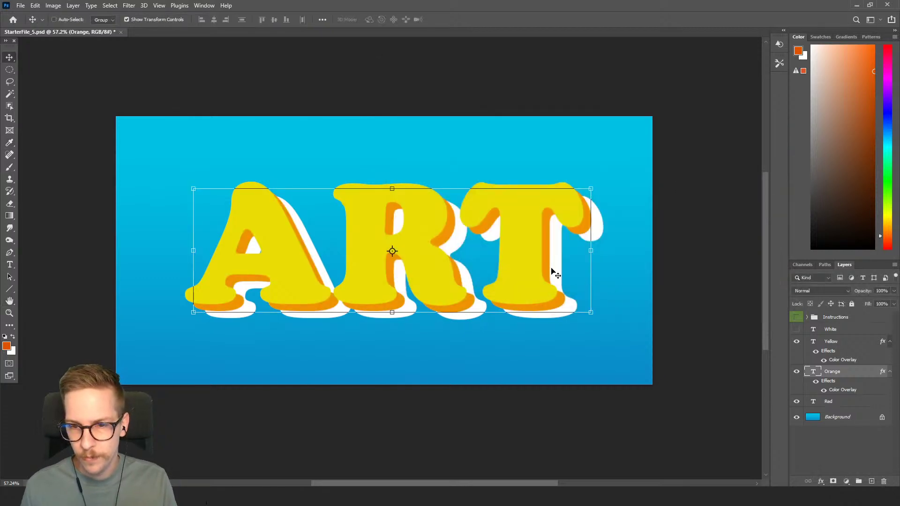
drag(554, 273, 555, 273)
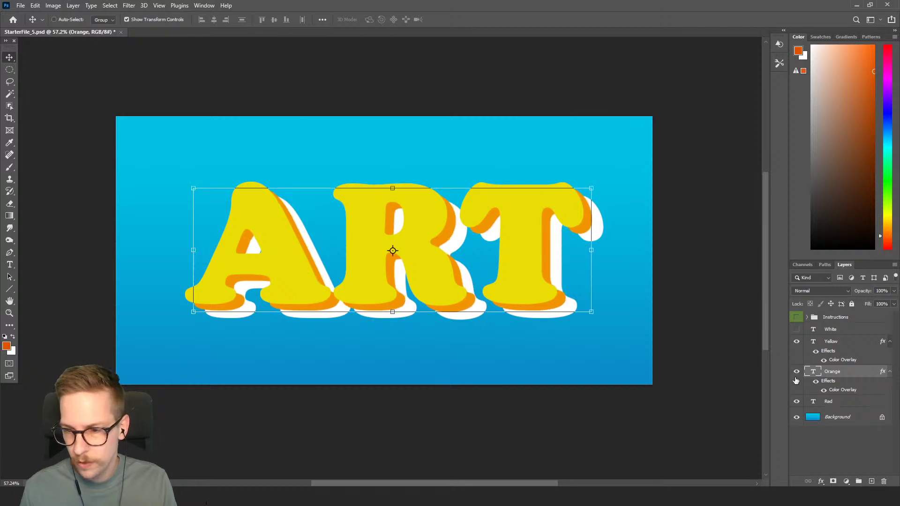
- Give the Red text layer a red Color Overlay (ca0000) and shift the layer slightly up and left, closer to the orange text
click(837, 402)
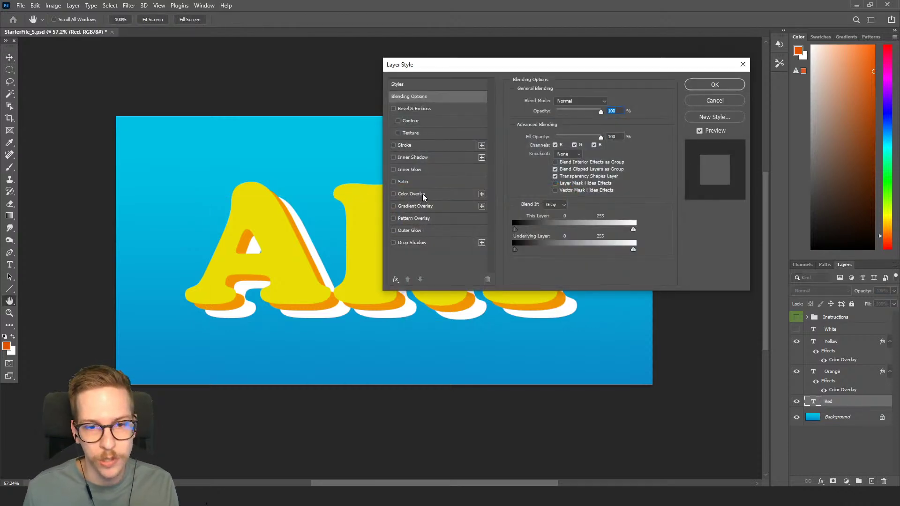
click(423, 194)
click(609, 102)
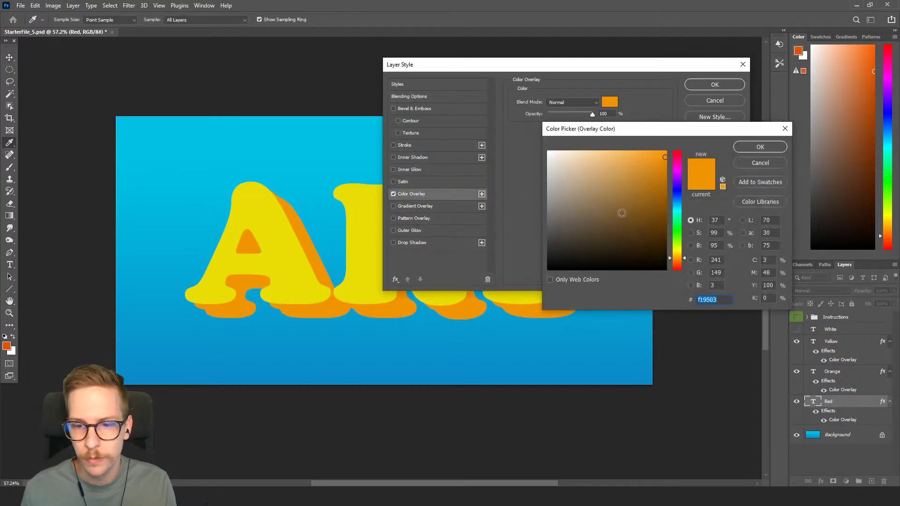
drag(679, 259, 679, 276)
mouse_move(661, 197)
mouse_down()
mouse_move(662, 163)
mouse_move(667, 176)
mouse_up()
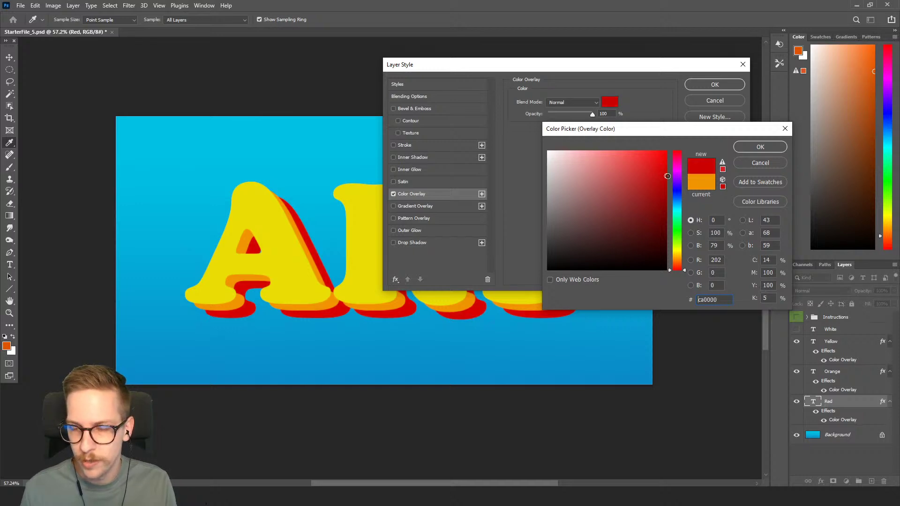
click(756, 146)
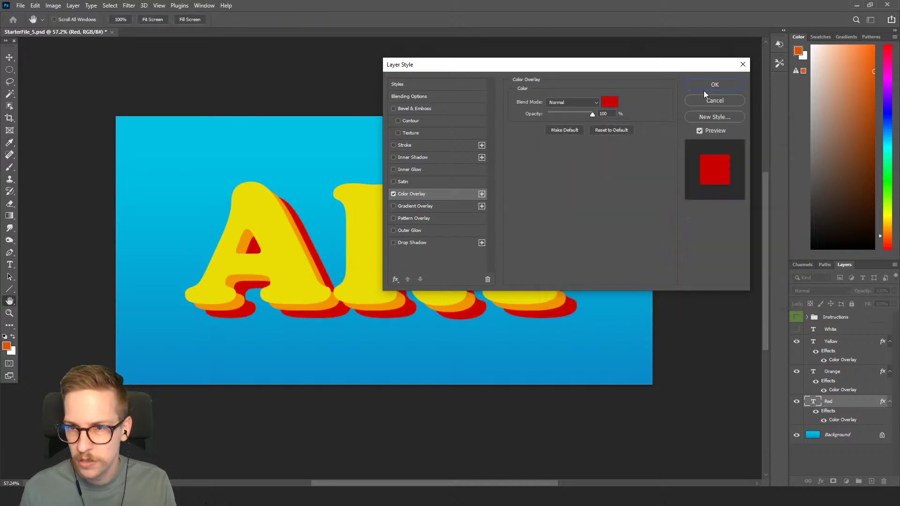
click(707, 87)
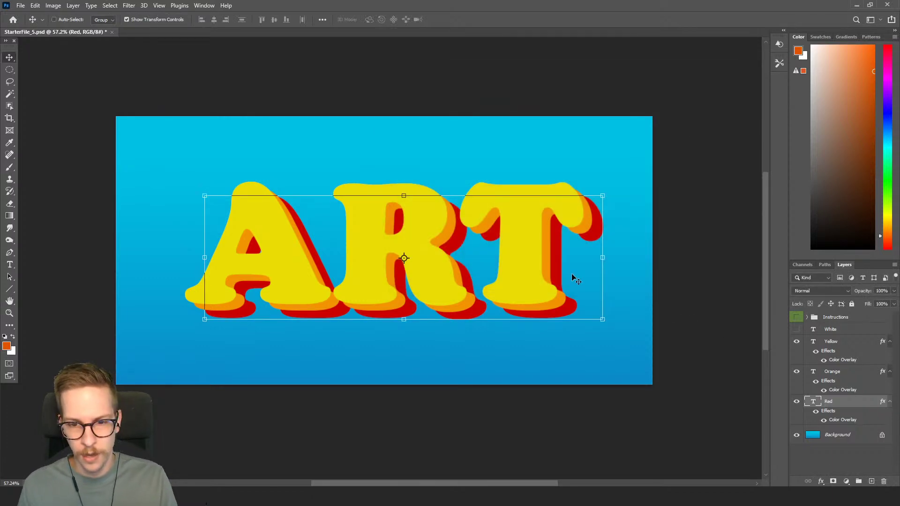
drag(570, 273, 567, 272)
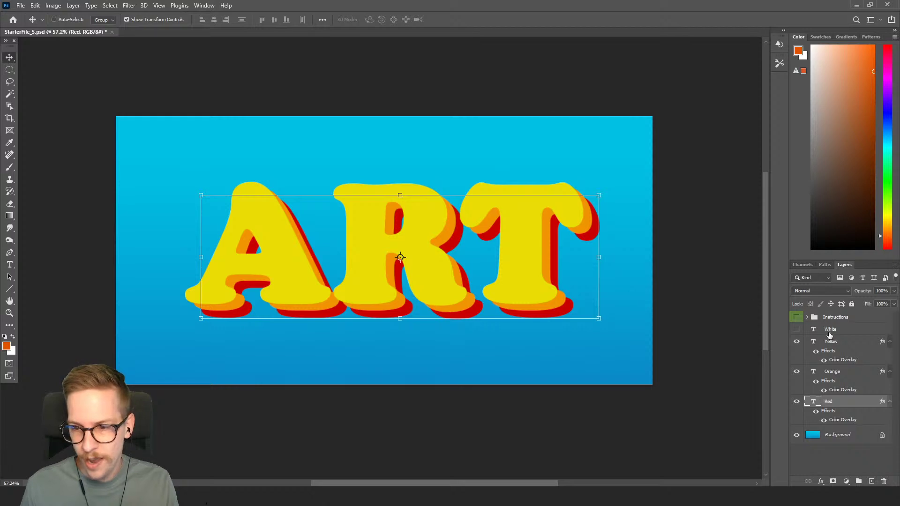
- Show the White text layer again and offset it up and to the left of the yellow text
click(796, 330)
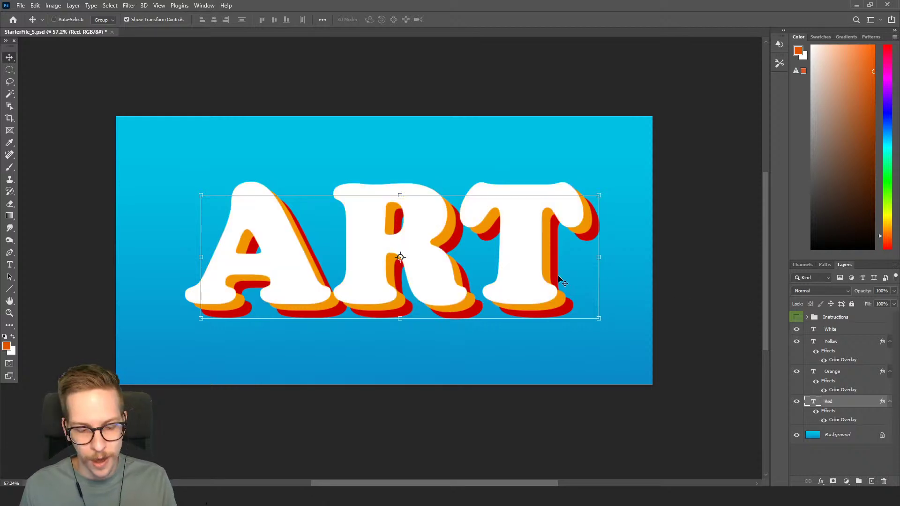
drag(550, 270, 543, 264)
key(ctrl+z)
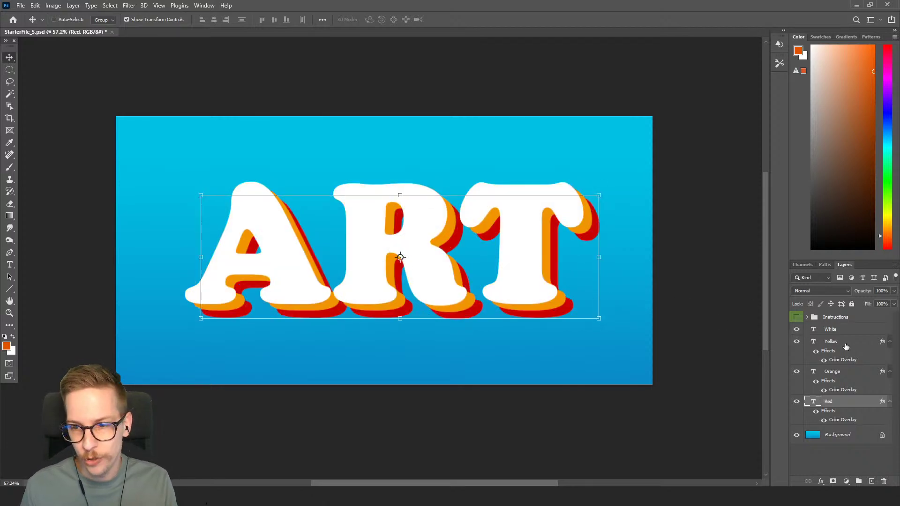
click(844, 331)
drag(487, 274, 465, 262)
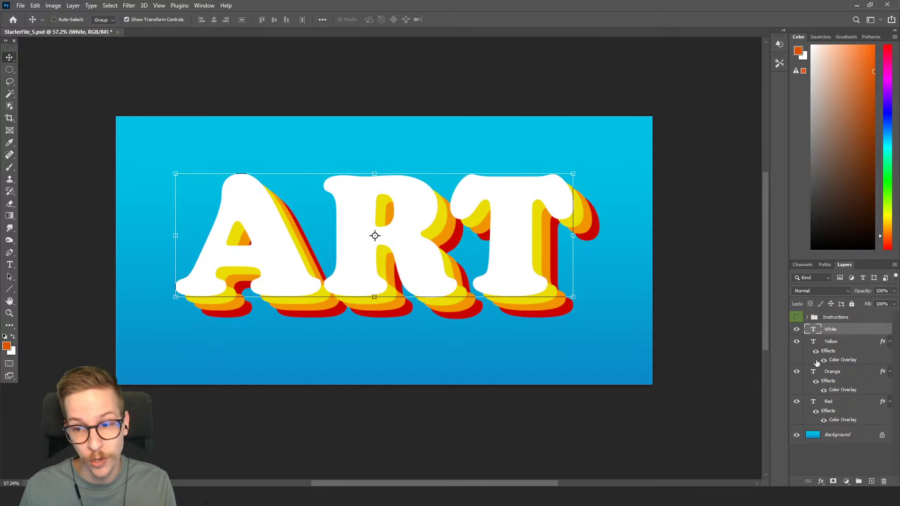
- Change the Yellow text layer's Color Overlay to a slightly warmer, brighter golden yellow
click(851, 345)
double_click(851, 345)
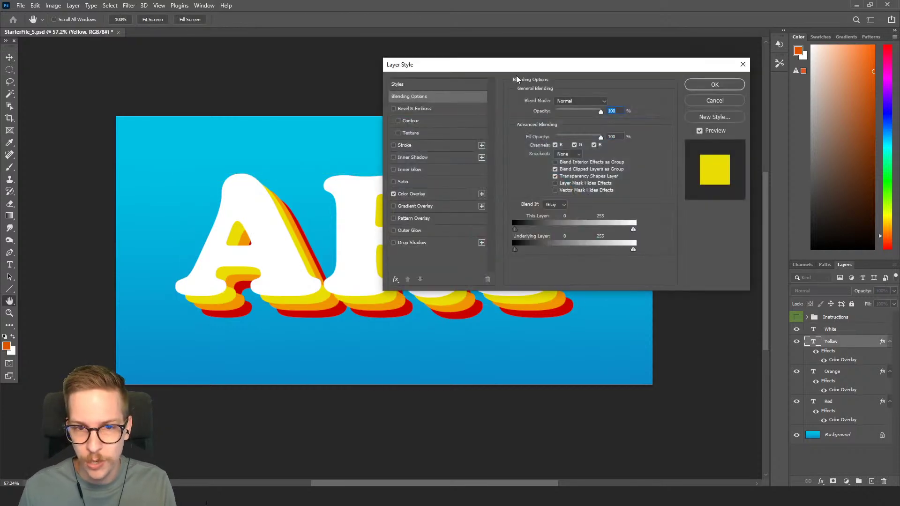
drag(521, 69, 556, 89)
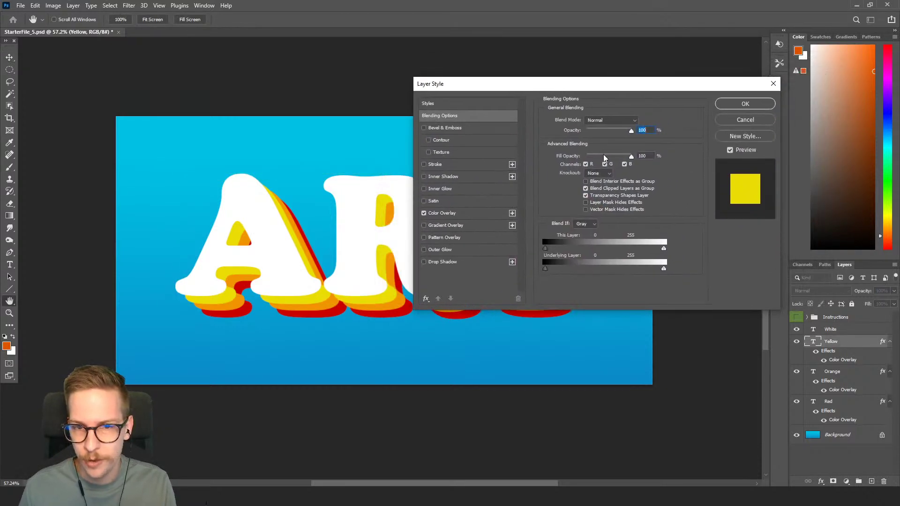
click(463, 213)
click(641, 120)
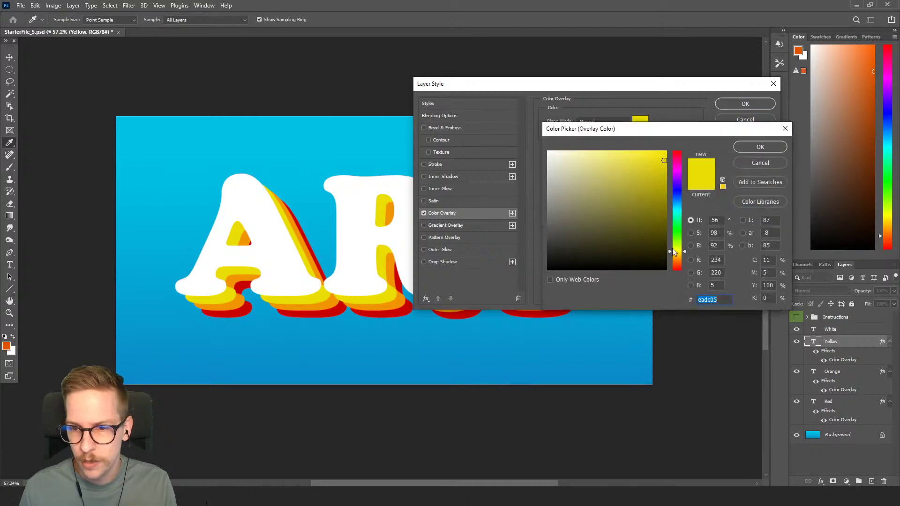
drag(672, 251, 676, 253)
click(760, 147)
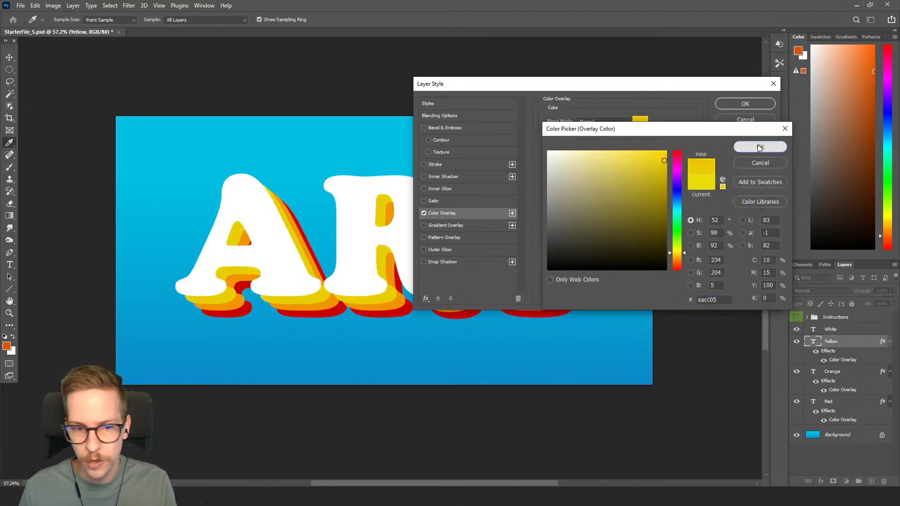
click(639, 123)
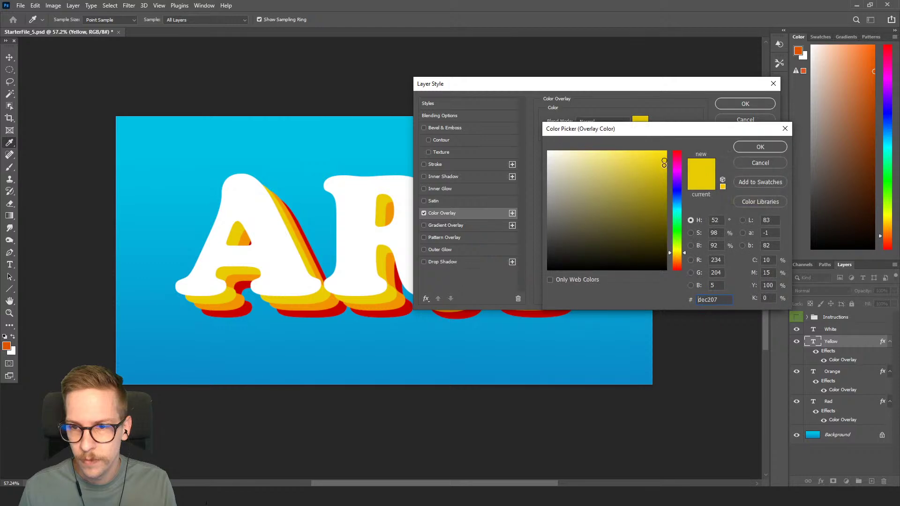
click(760, 147)
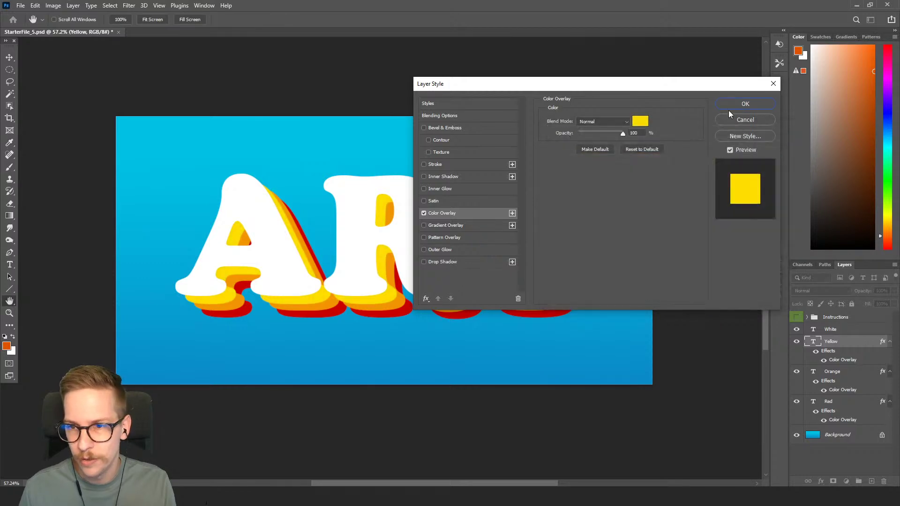
click(745, 104)
drag(551, 236, 564, 230)
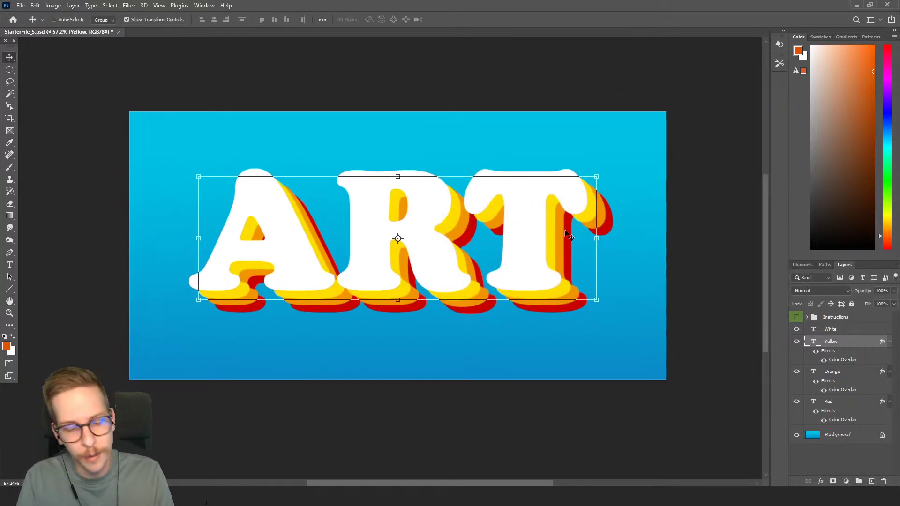
key(b)
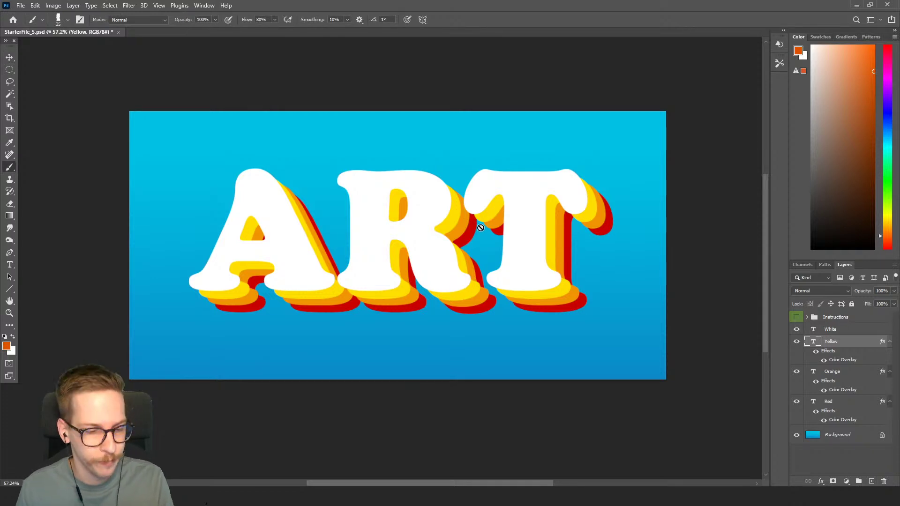
click(21, 6)
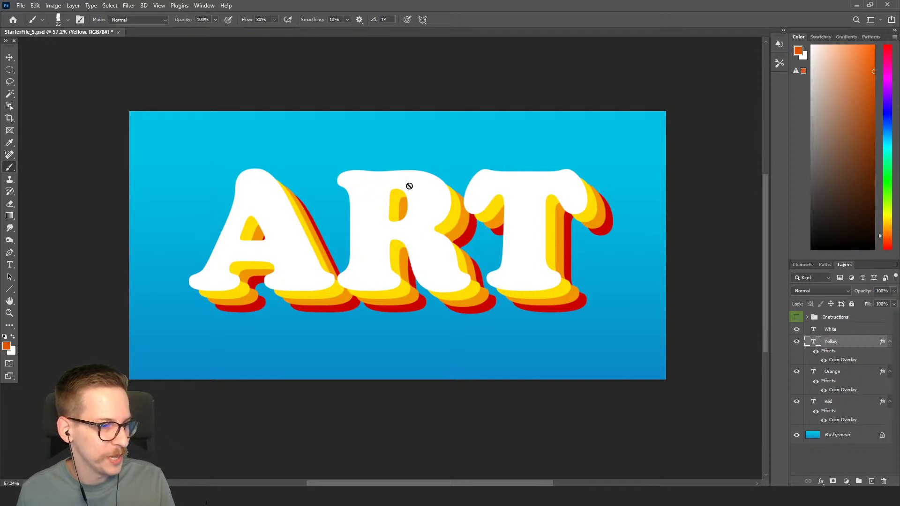
- Group the White, Yellow, Orange and Red text layers and name the group Mock up
click(842, 331)
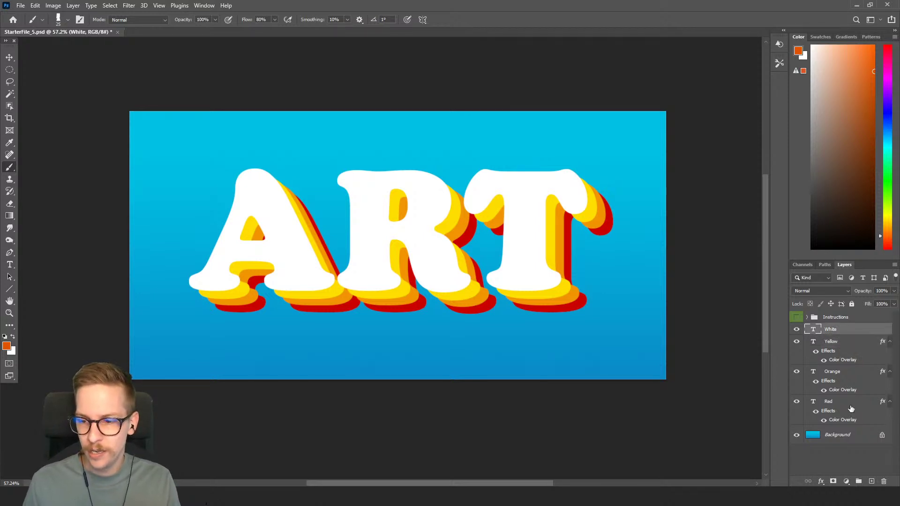
shift+click(851, 405)
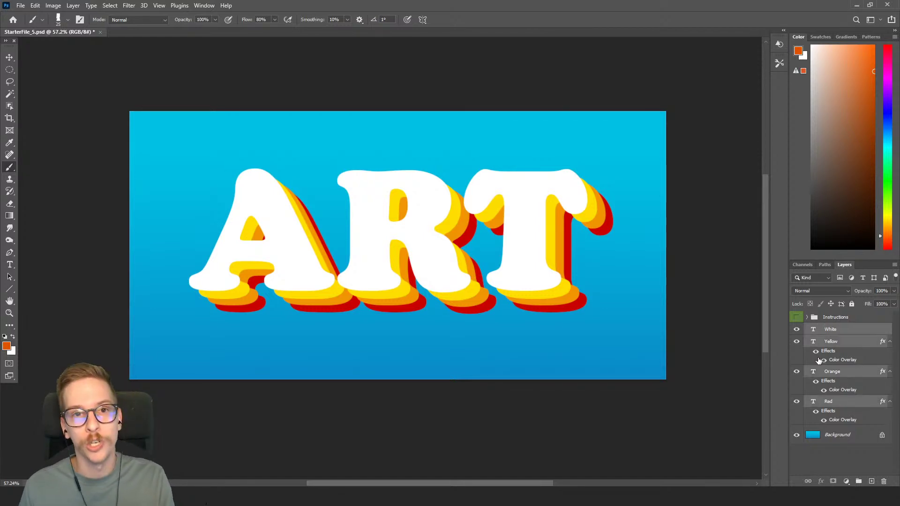
key(ctrl+g)
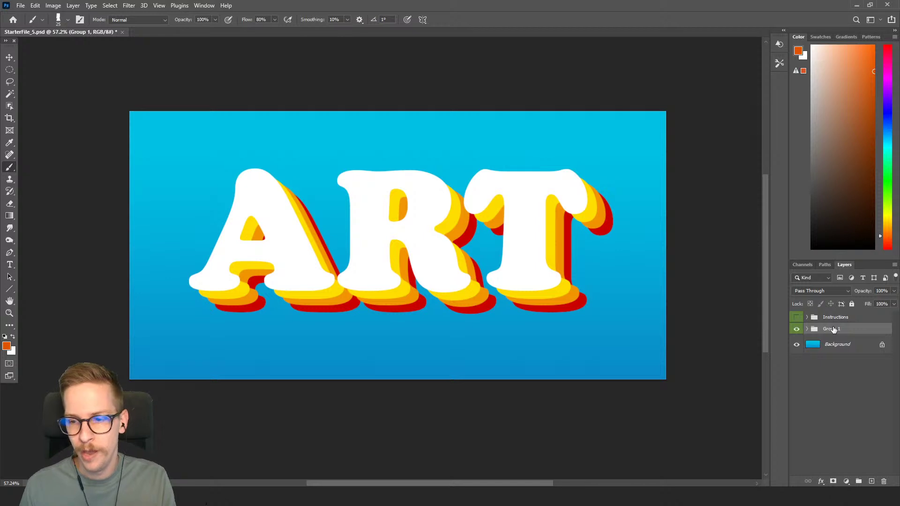
double_click(831, 329)
text(Mock up)
key(Return)
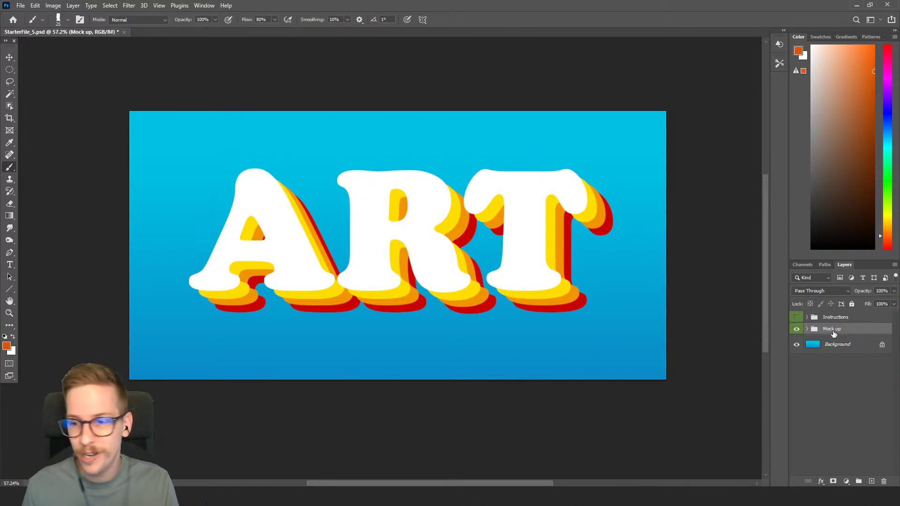
- Duplicate the Red text layer, place the copy above the Mock up group, and hide that group
click(806, 329)
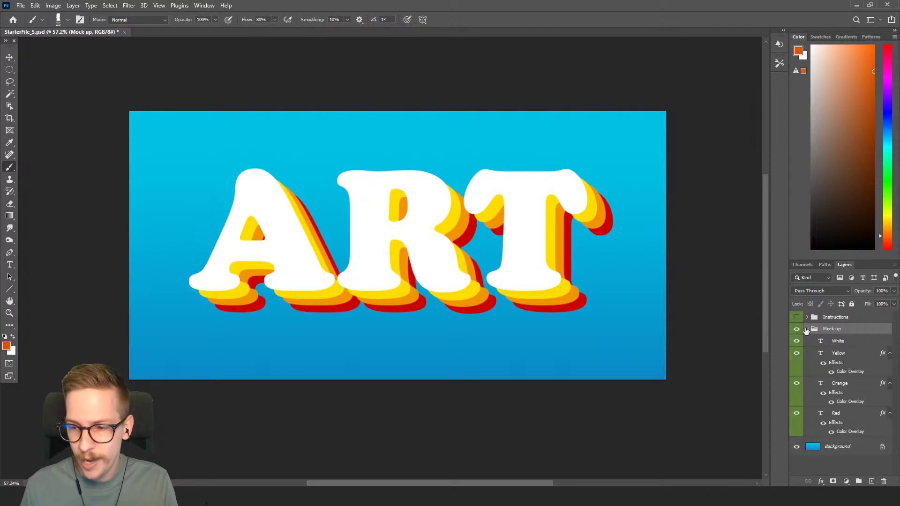
click(845, 416)
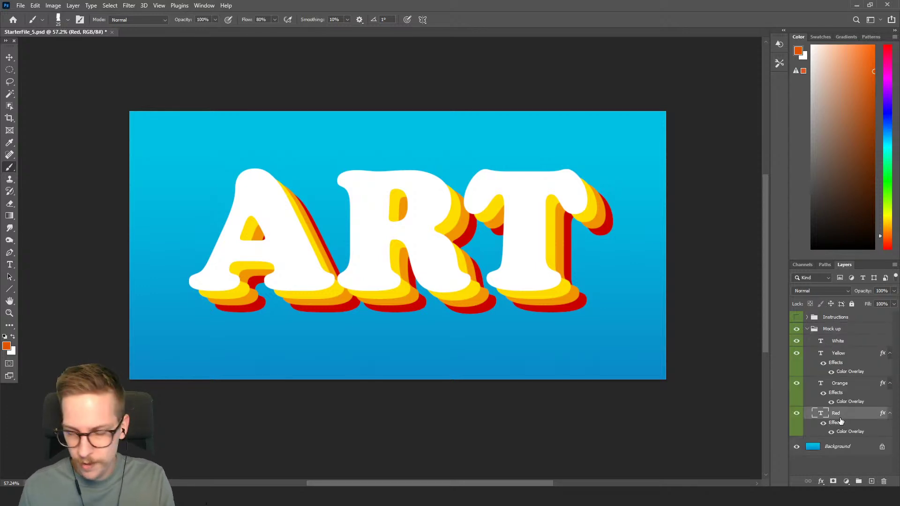
key(ctrl+j)
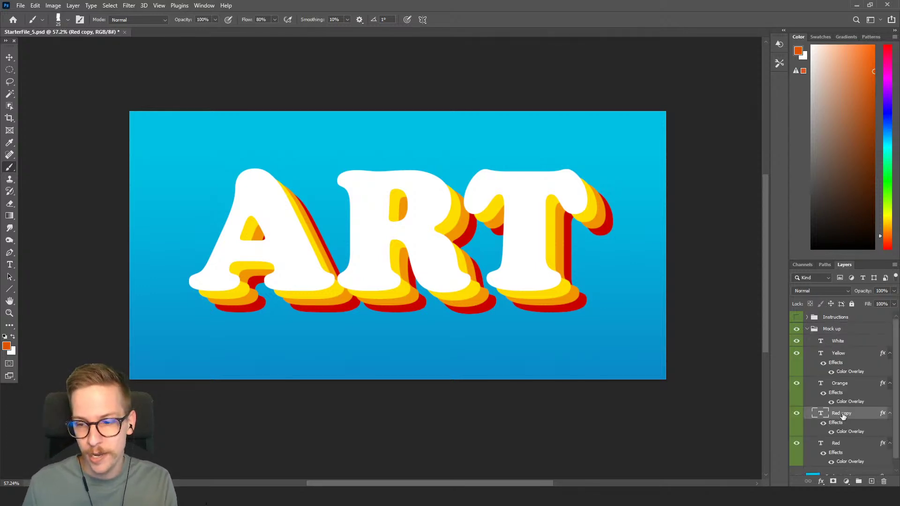
drag(842, 415, 838, 328)
click(807, 359)
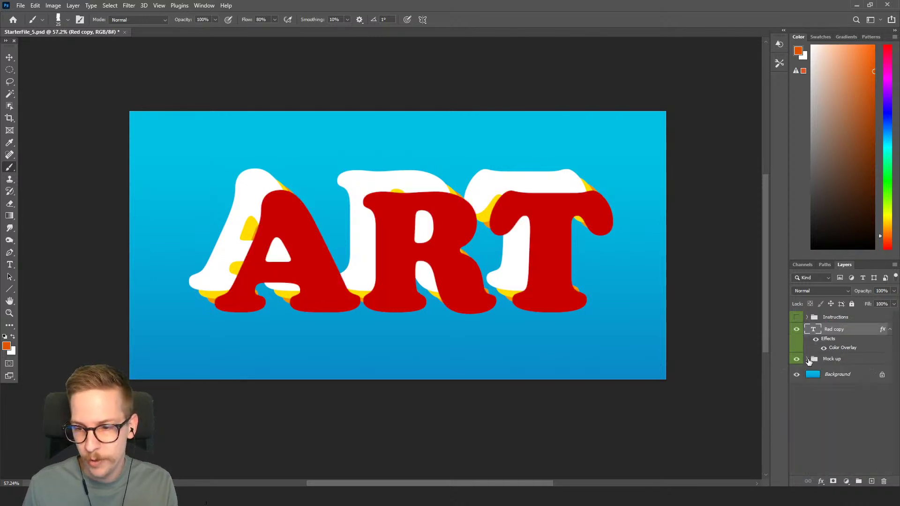
click(796, 359)
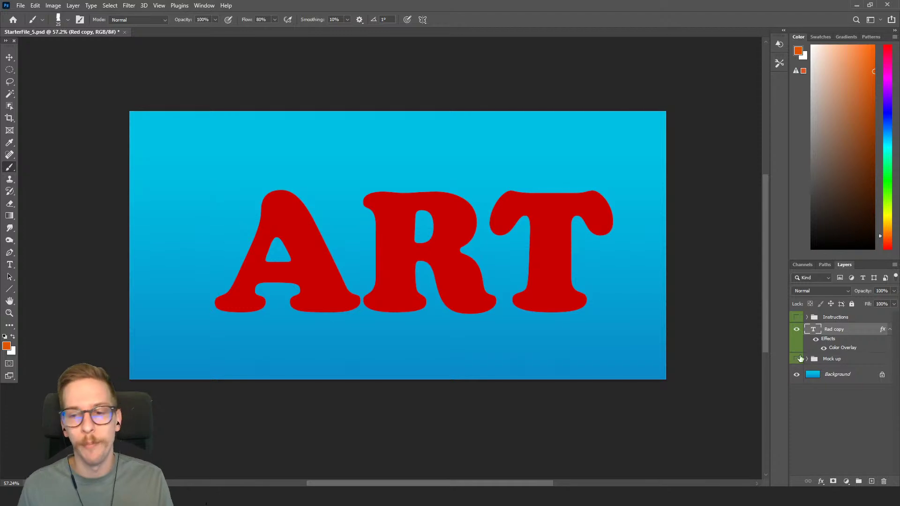
- Add a Bevel & Emboss effect with default settings to the Red copy layer: Inner Bevel, Smooth, 100% depth, 7 px size
double_click(858, 331)
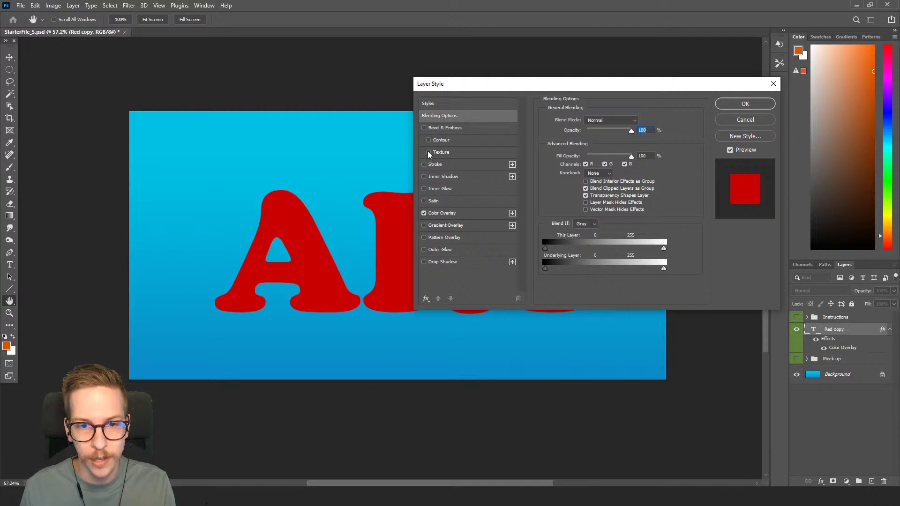
click(447, 133)
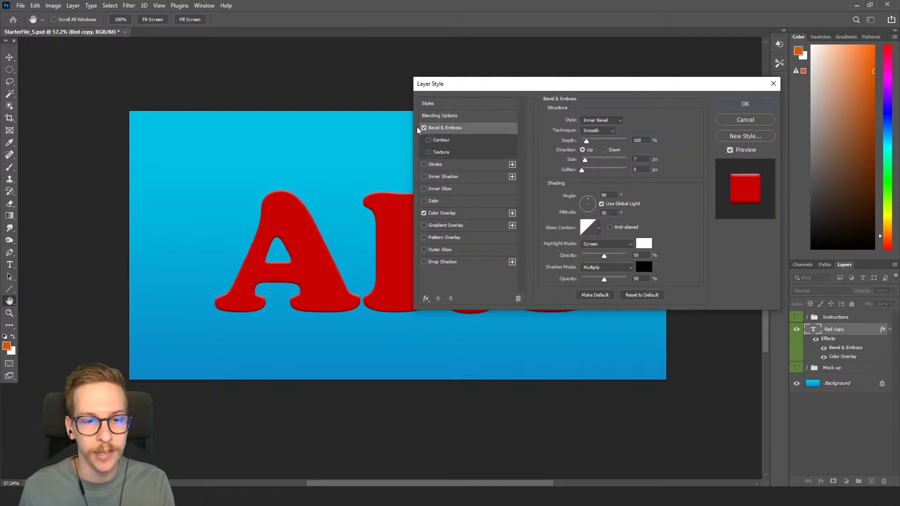
drag(472, 92, 438, 141)
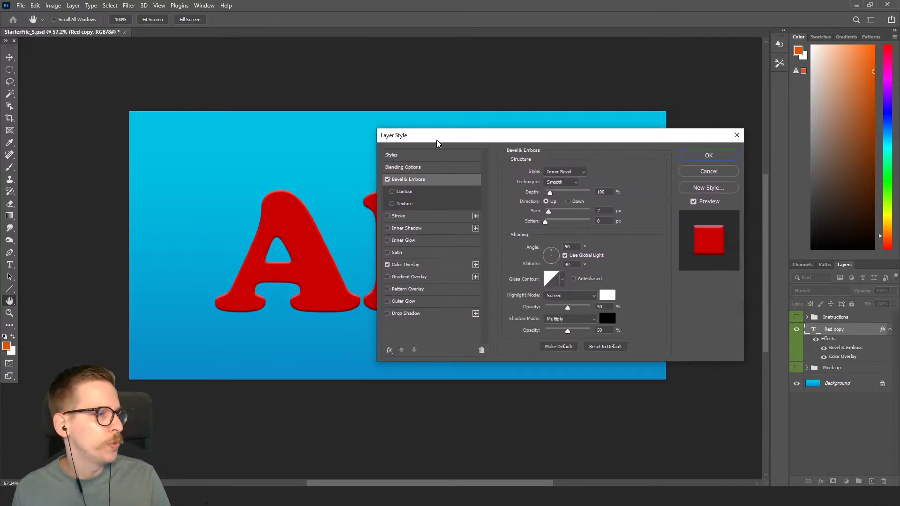
click(607, 347)
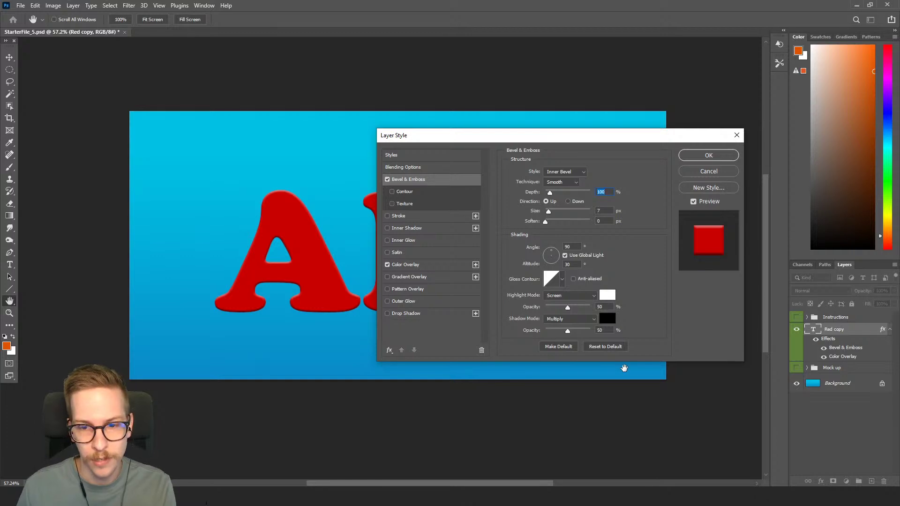
click(610, 347)
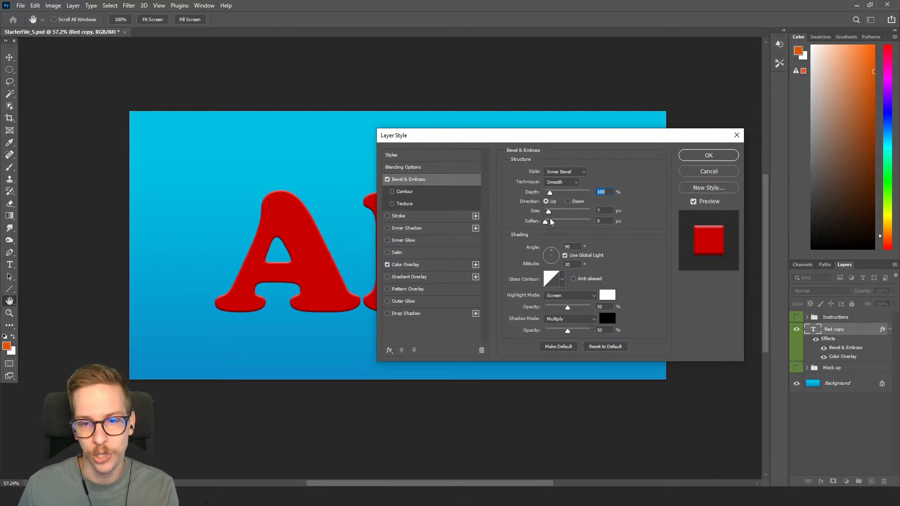
key(Tab)
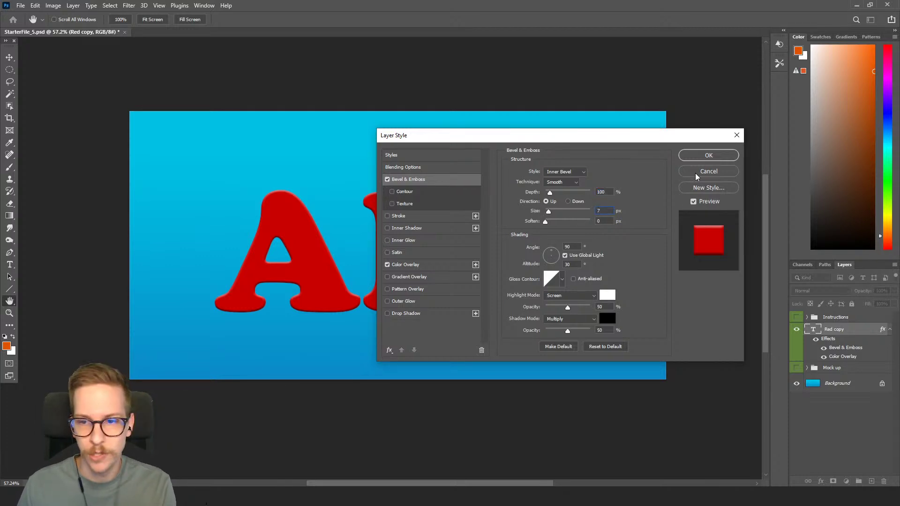
click(698, 157)
key(b)
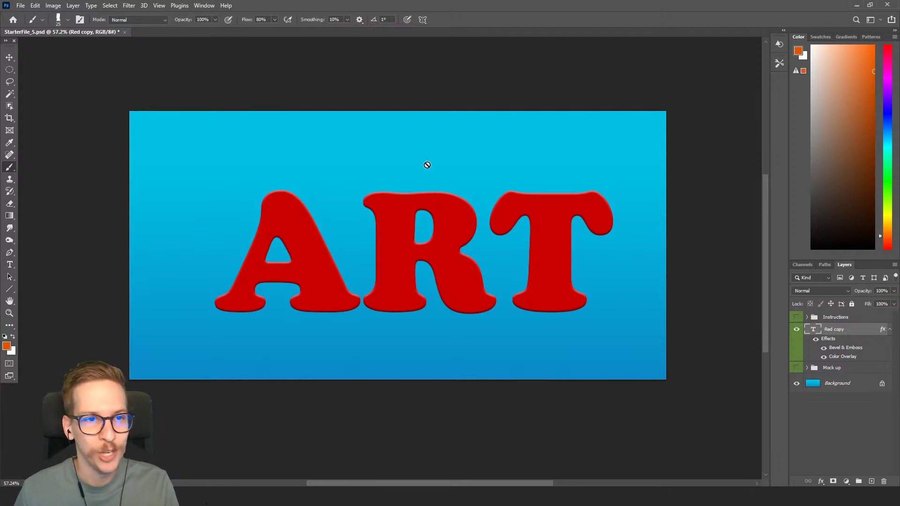
- Create a new action set named Repeat text
click(204, 5)
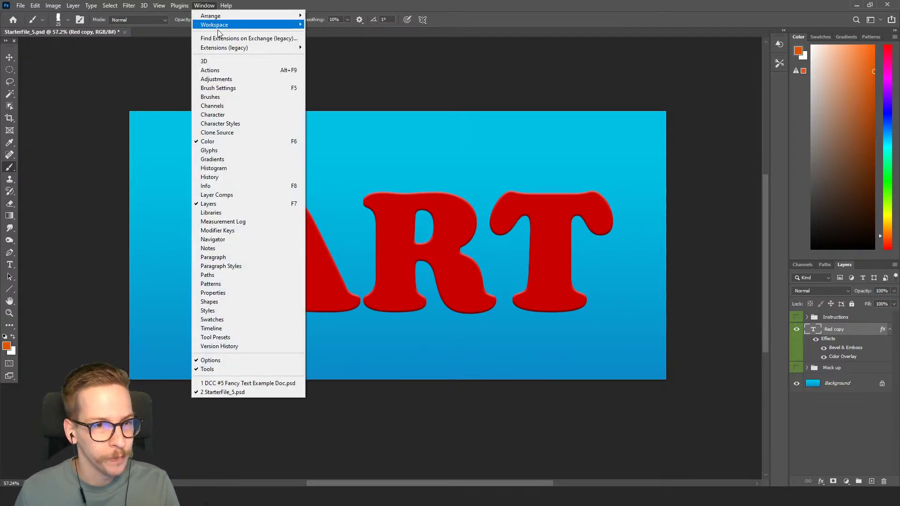
click(231, 73)
drag(417, 45, 589, 43)
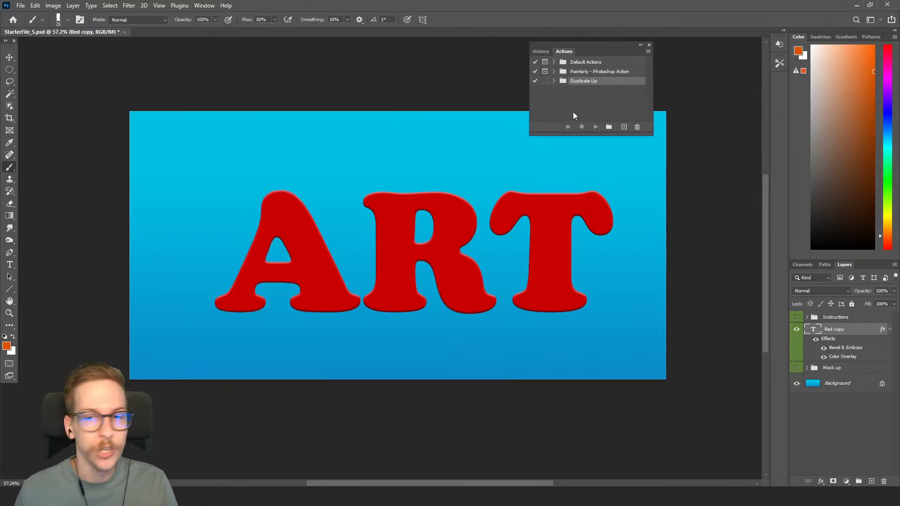
click(609, 128)
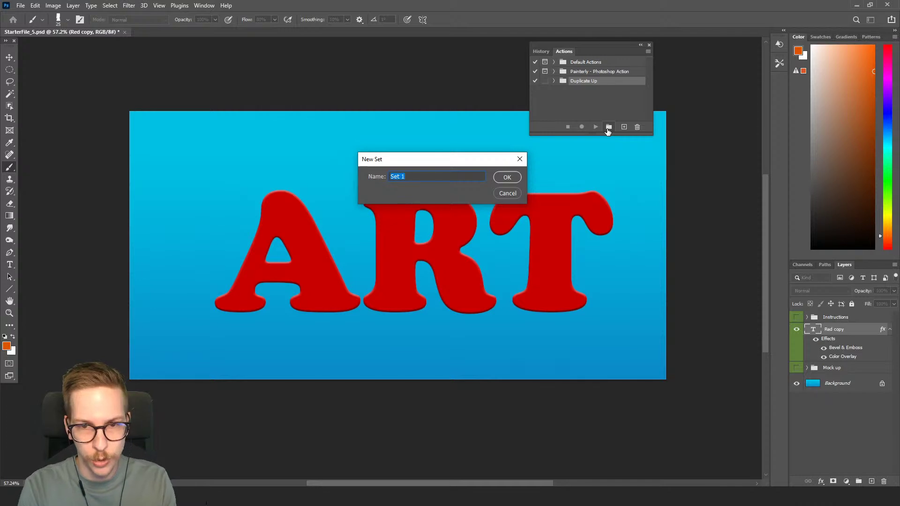
text(Repeat text)
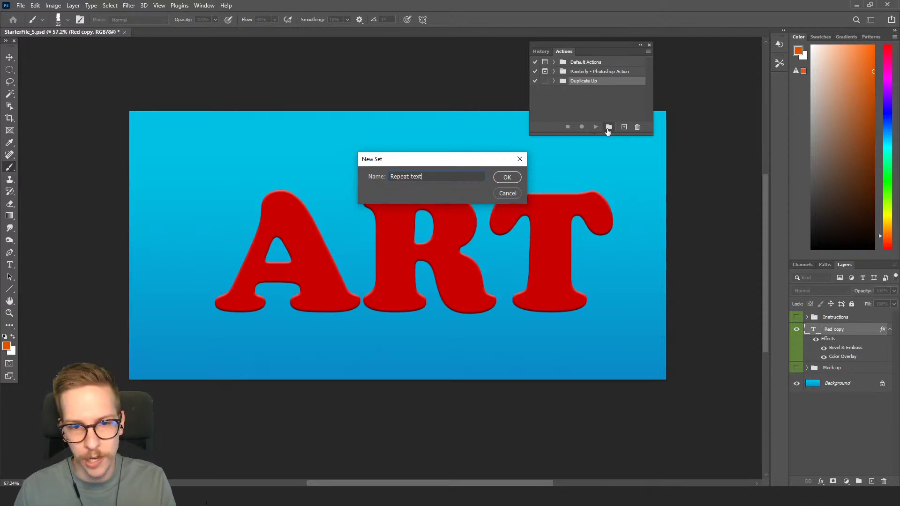
click(506, 179)
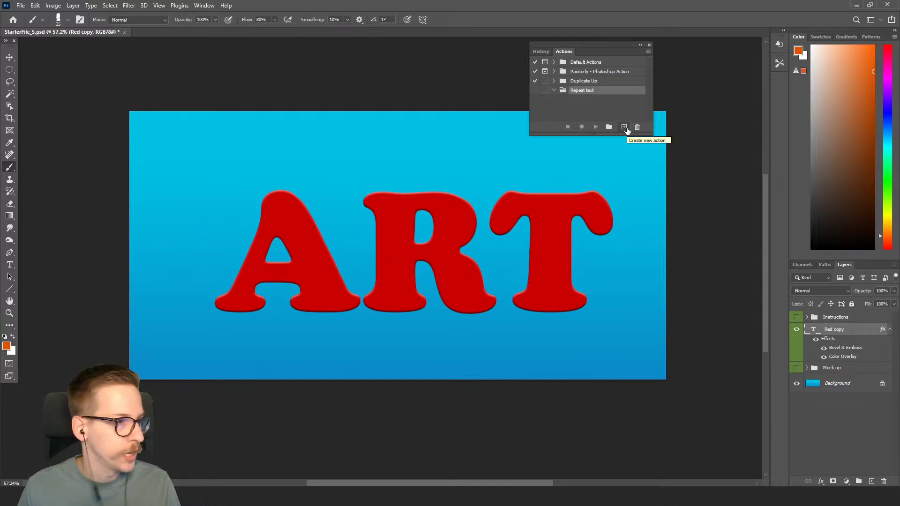
- Display the layer properties beside the list of actions and make the Red copy text layer the active layer
click(212, 6)
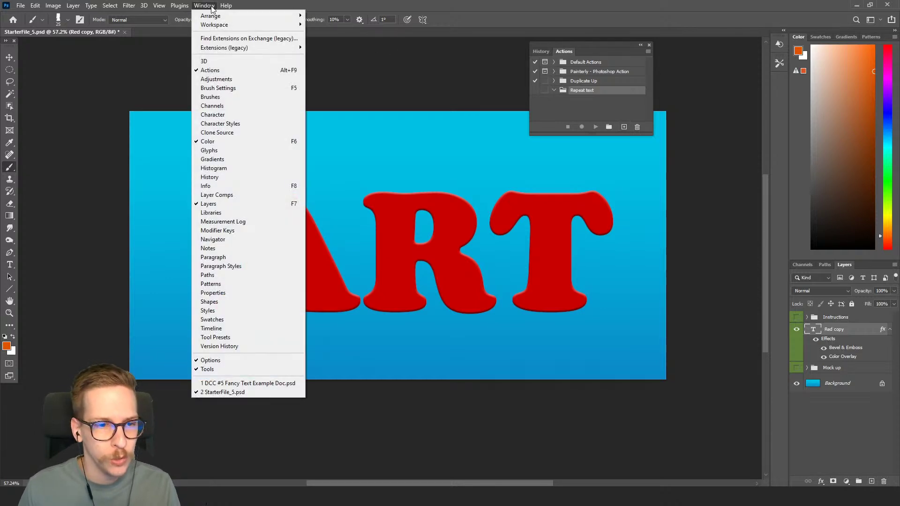
click(230, 294)
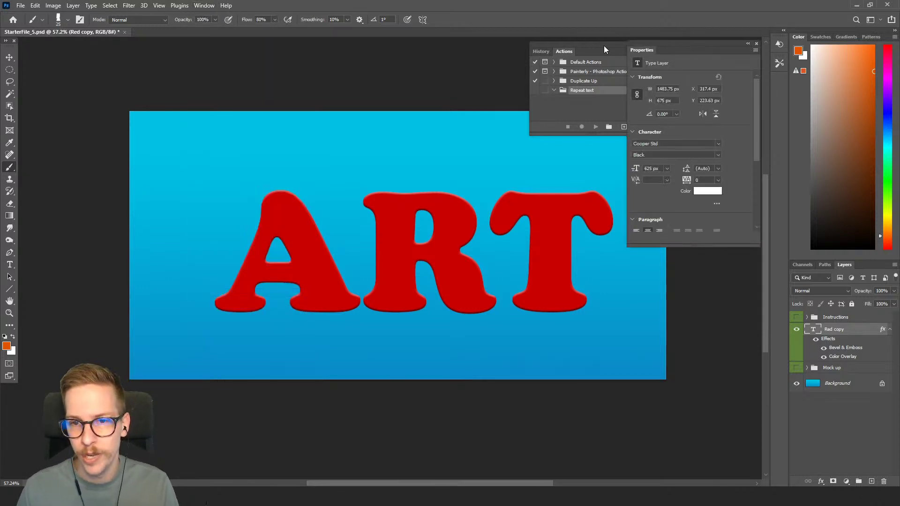
drag(603, 46, 571, 44)
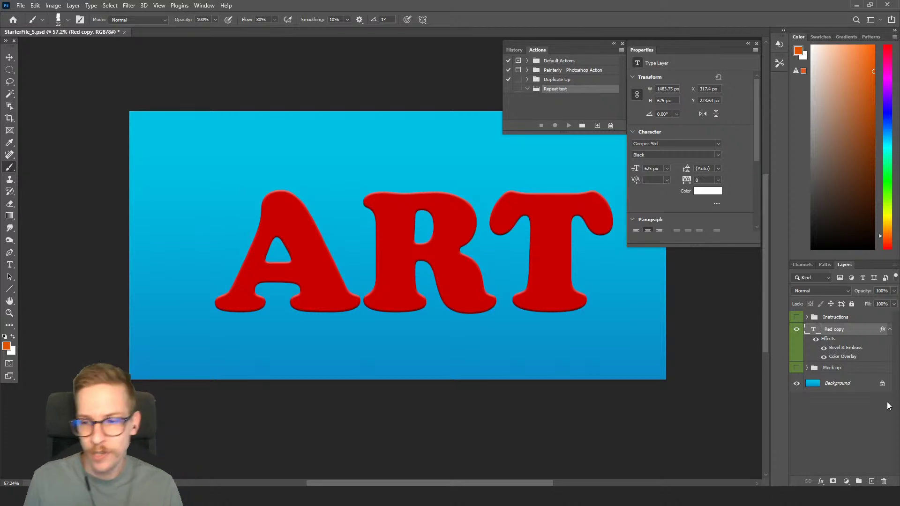
ctrl+click(850, 328)
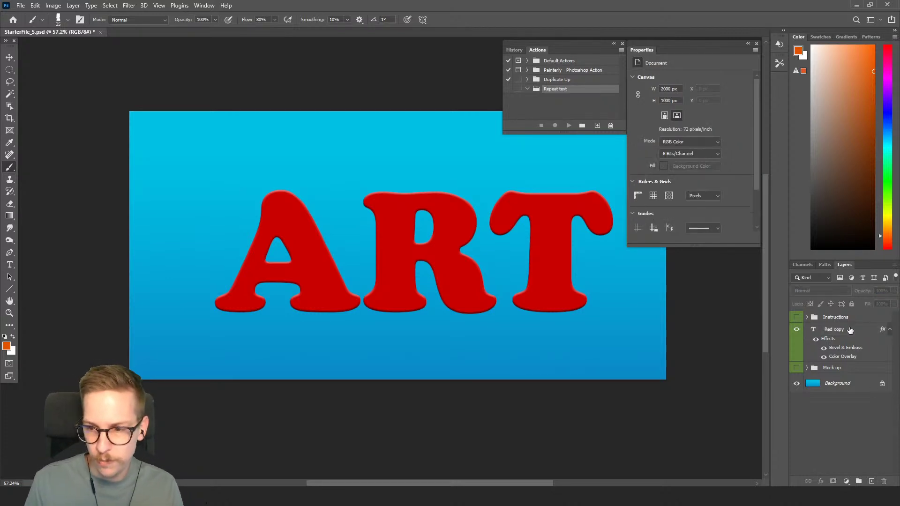
click(850, 330)
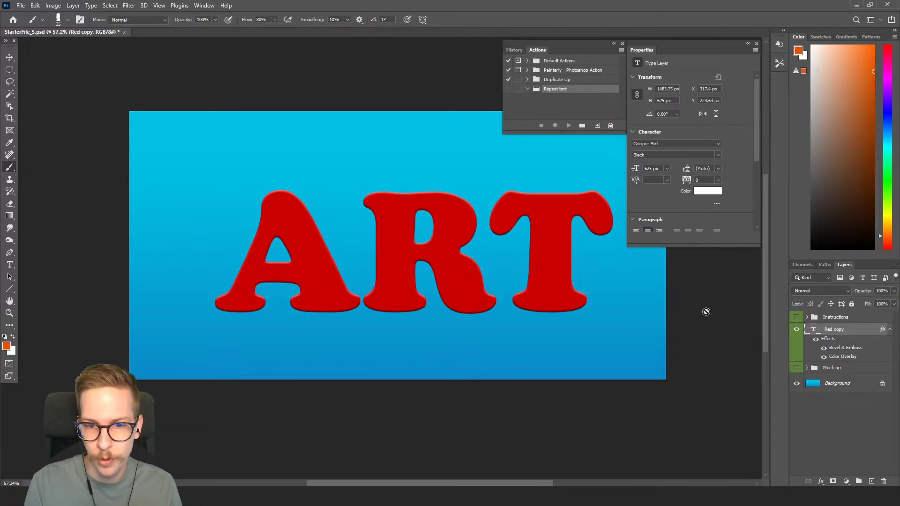
- Nudge the Red copy text up 10 px with the Move tool and shift it back down 10 px
click(9, 59)
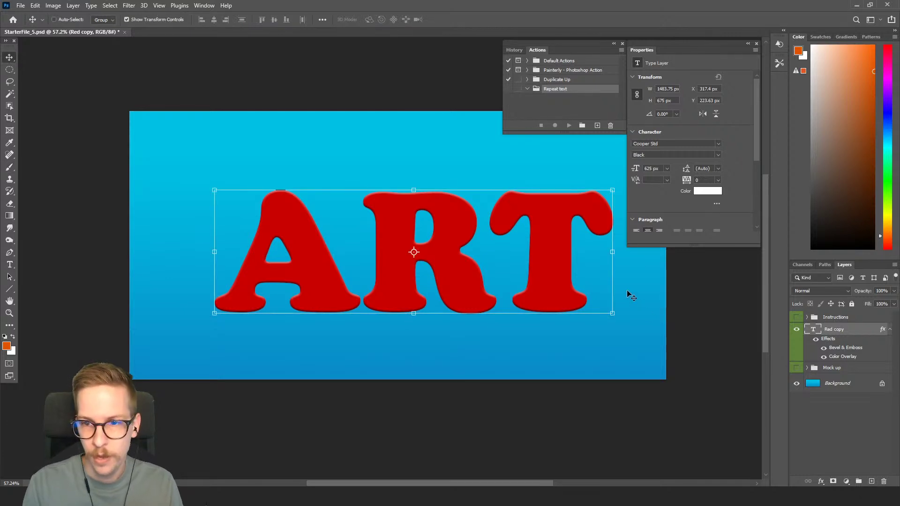
key(Up)
key(Up)
key(Up)
key(Up)
key(Up)
key(Up)
key(Up)
key(Up)
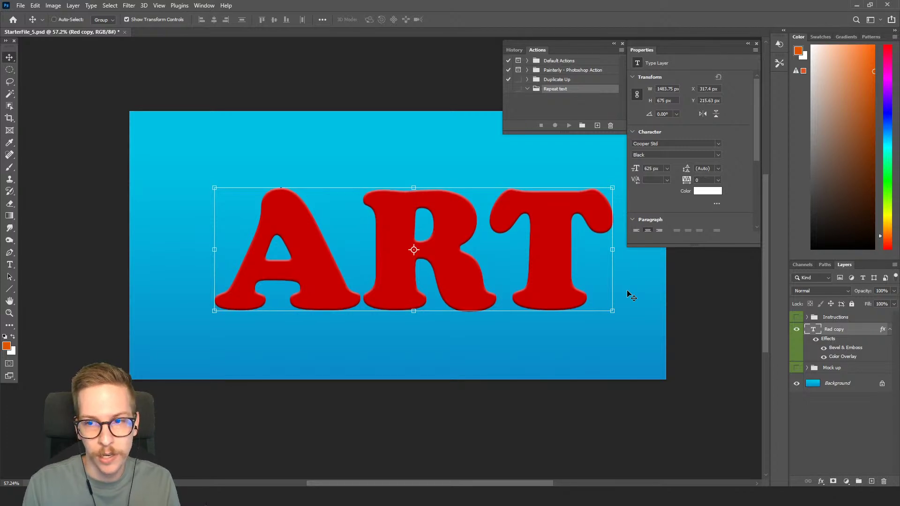
key(Up)
key(Up)
key(shift+Down)
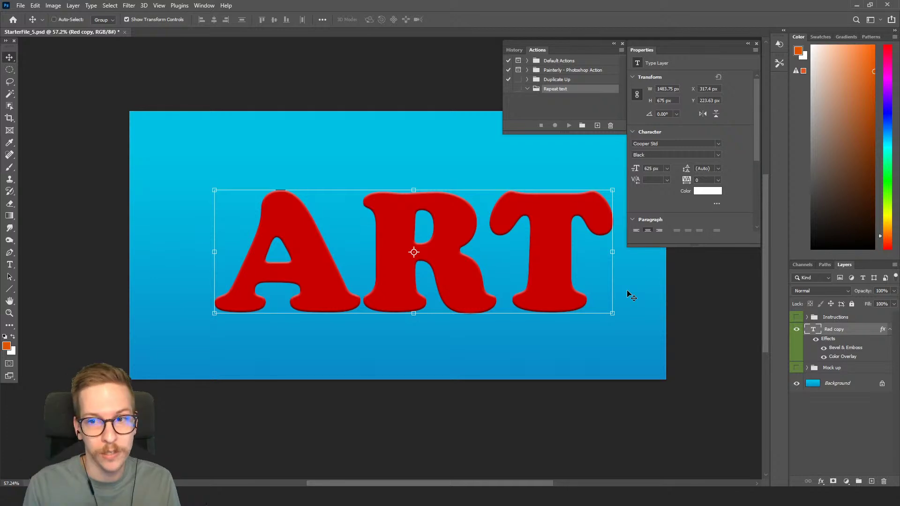
- Nudge the Red copy text 2 px to the left and back 2 px to the right
key(Left)
key(Left)
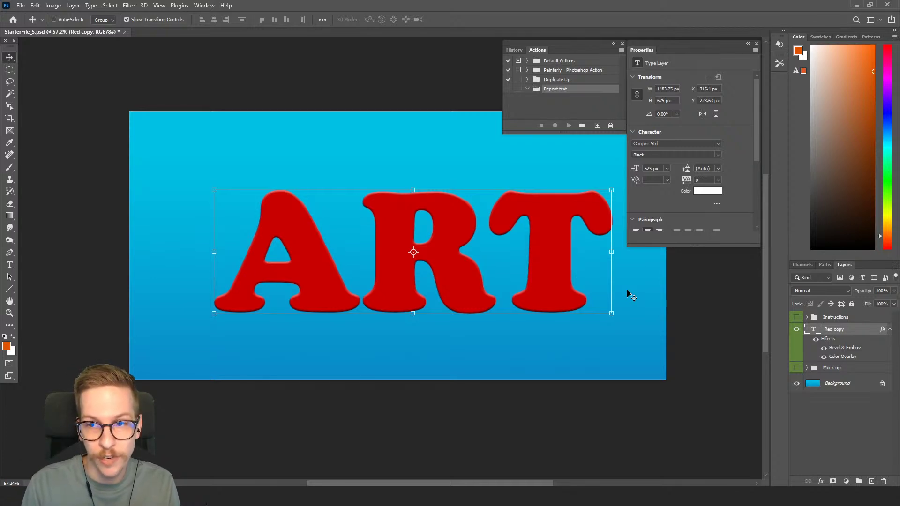
key(Right)
key(Right)
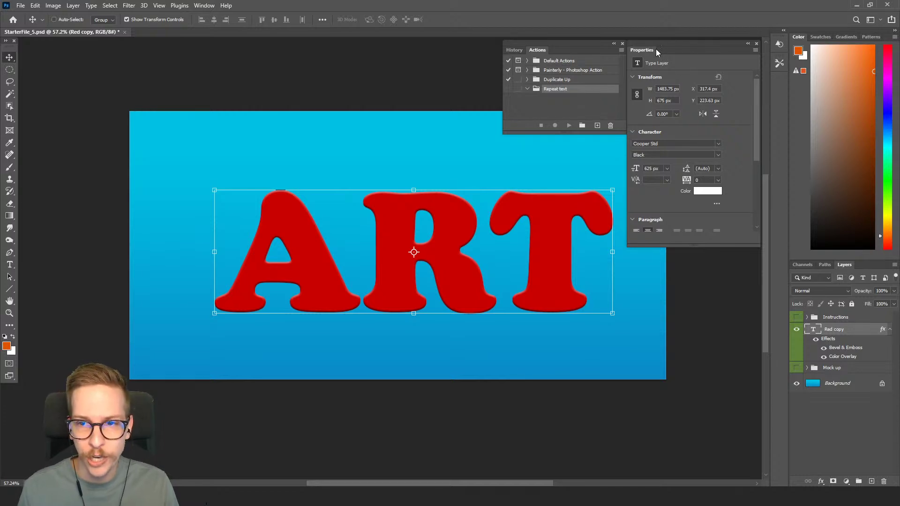
- Create a new action named "Repeat, up, and left" in the Repeat text set and start recording it
click(598, 128)
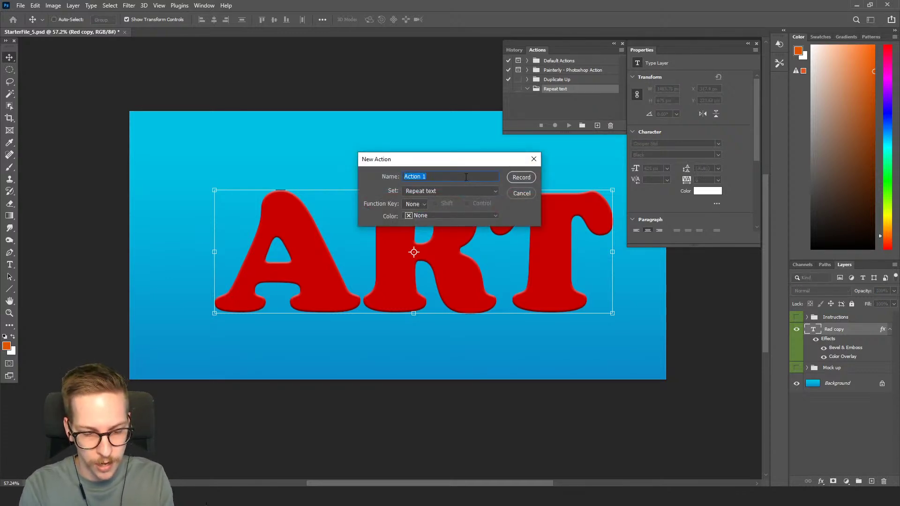
text(Repeat,)
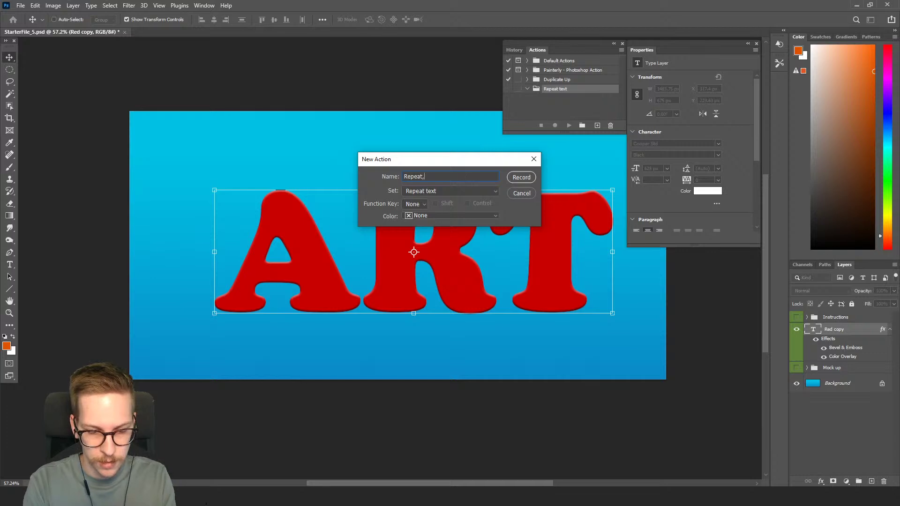
text( up, and left)
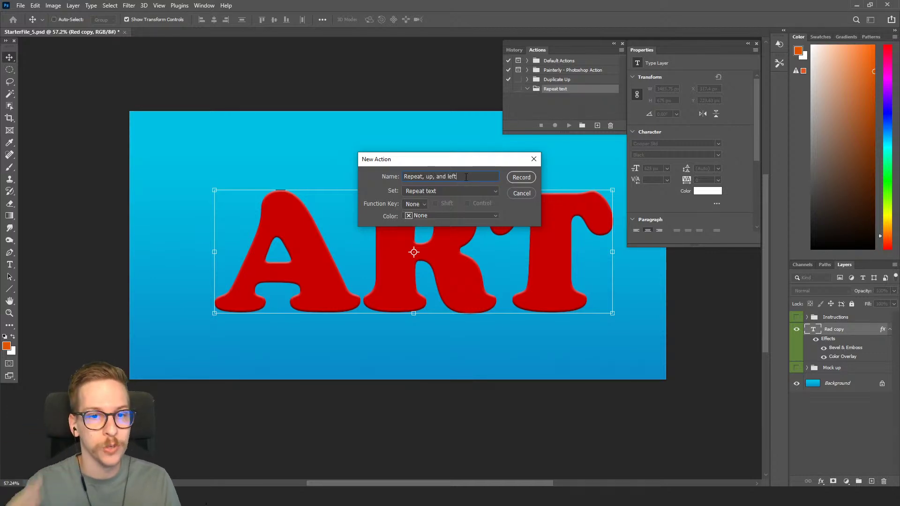
click(518, 176)
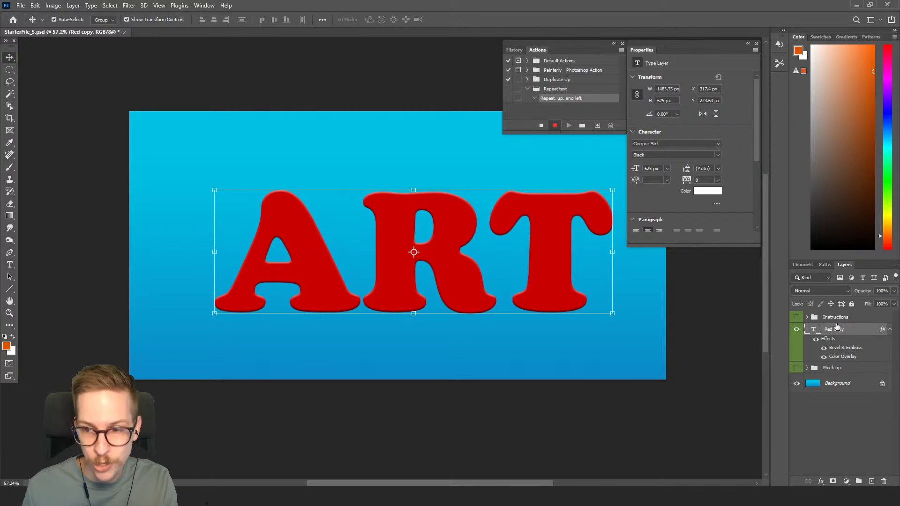
- Record duplicating the Red copy layer and moving the duplicate to Y 222.63 px and X 316.4 px, and end the recording
key(ctrl+j)
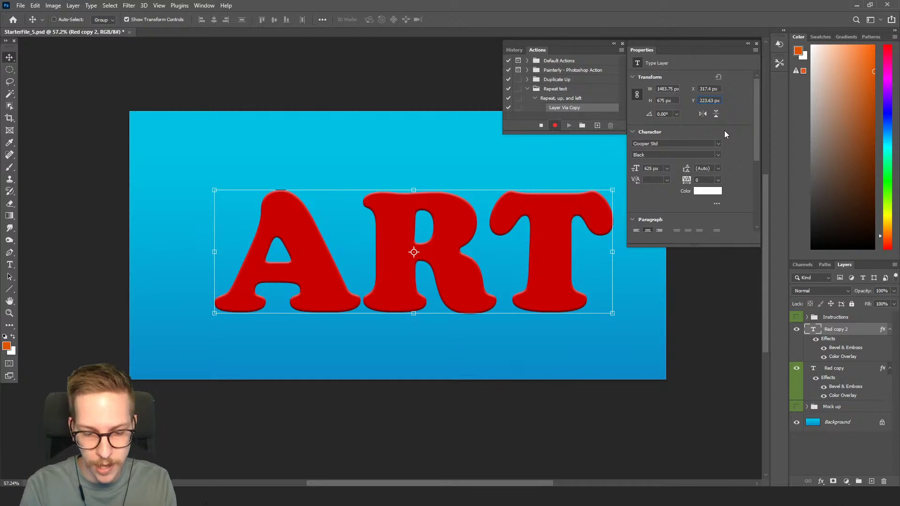
key(BackSpace)
text(2)
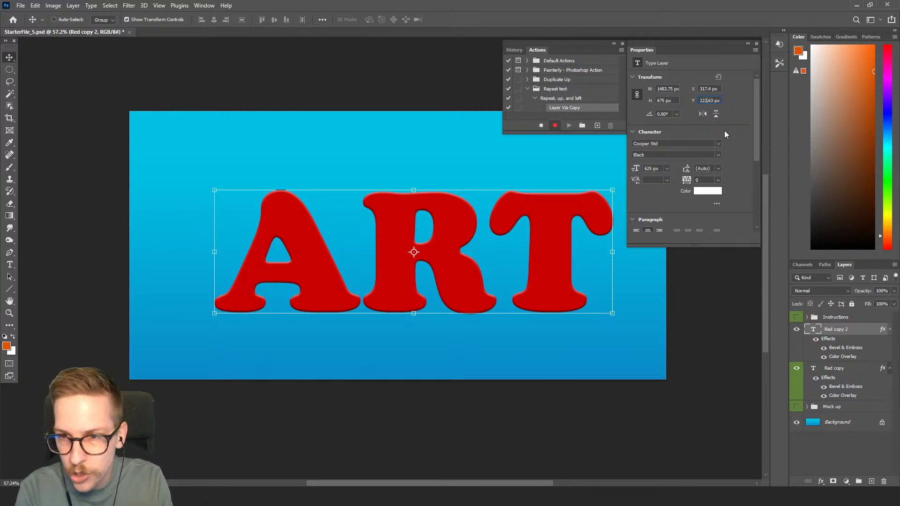
click(706, 88)
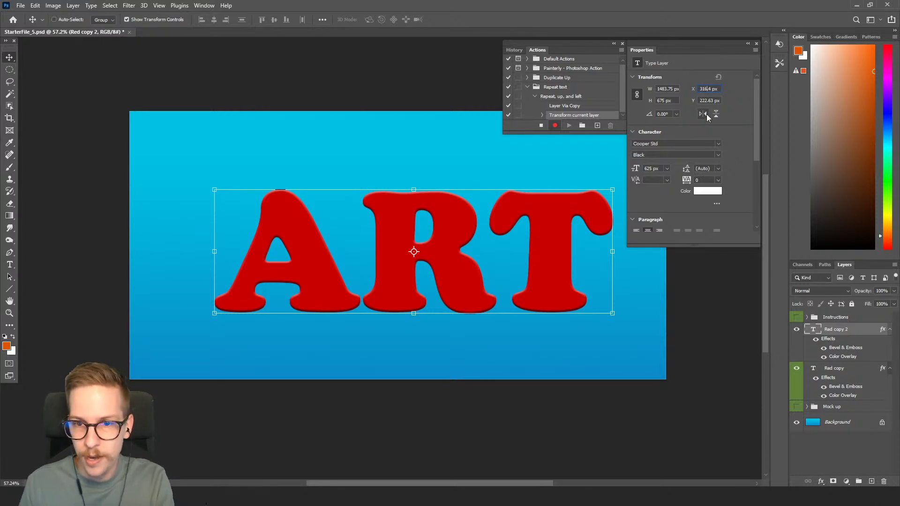
click(707, 114)
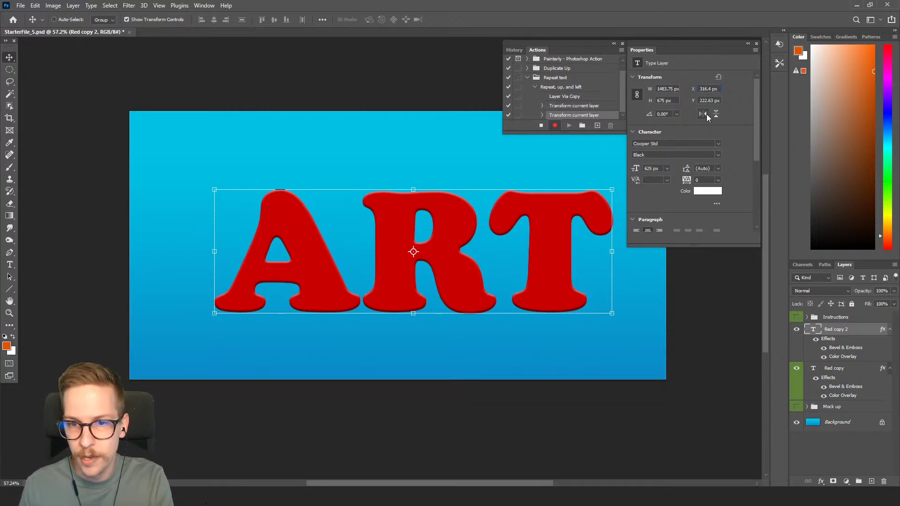
click(542, 127)
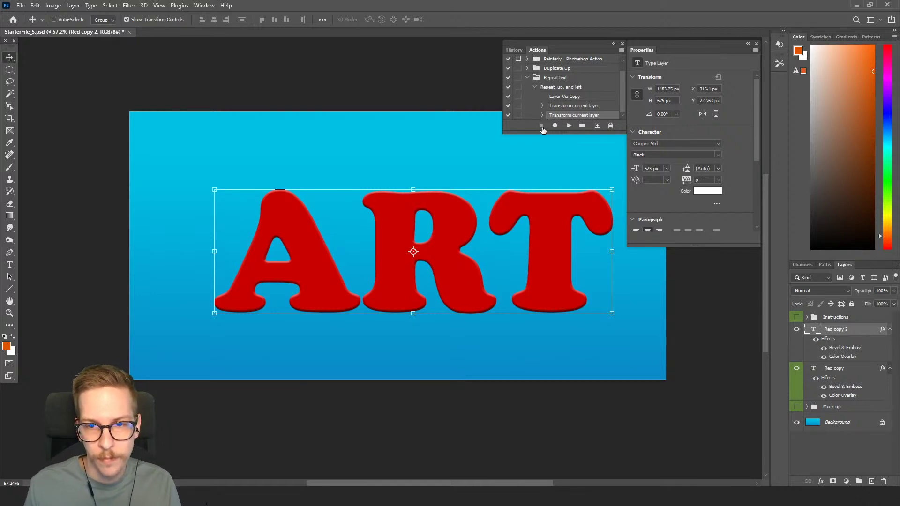
- Close the layer properties and play the "Repeat, up, and left" action about 29 times to extrude the ART text up and left
click(567, 82)
click(562, 89)
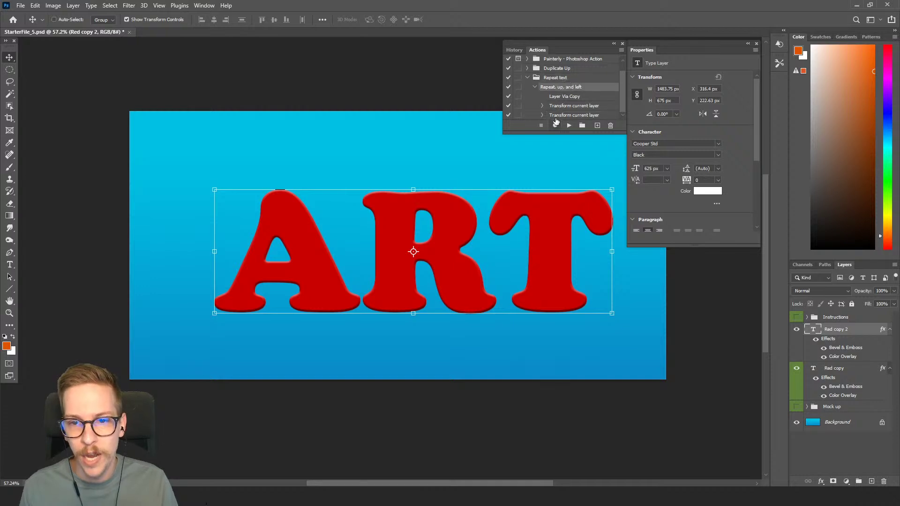
click(756, 44)
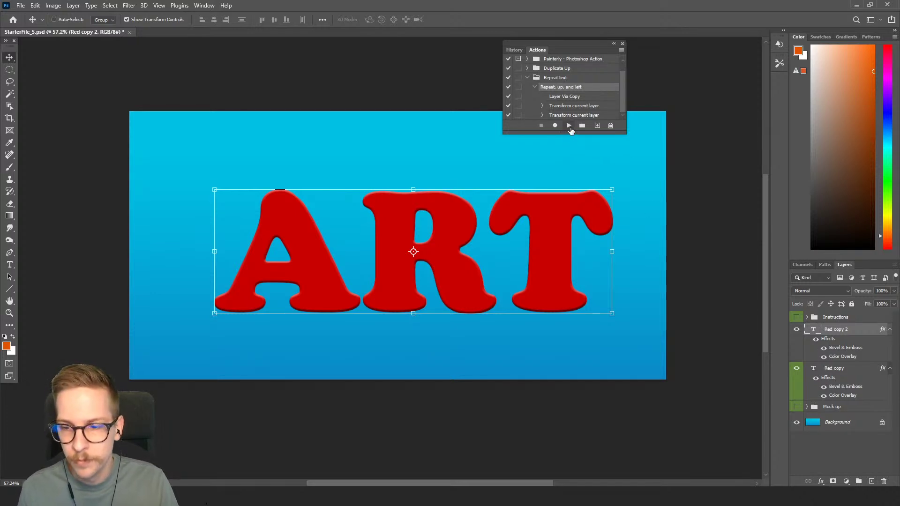
click(569, 125)
click(569, 126)
click(569, 126)
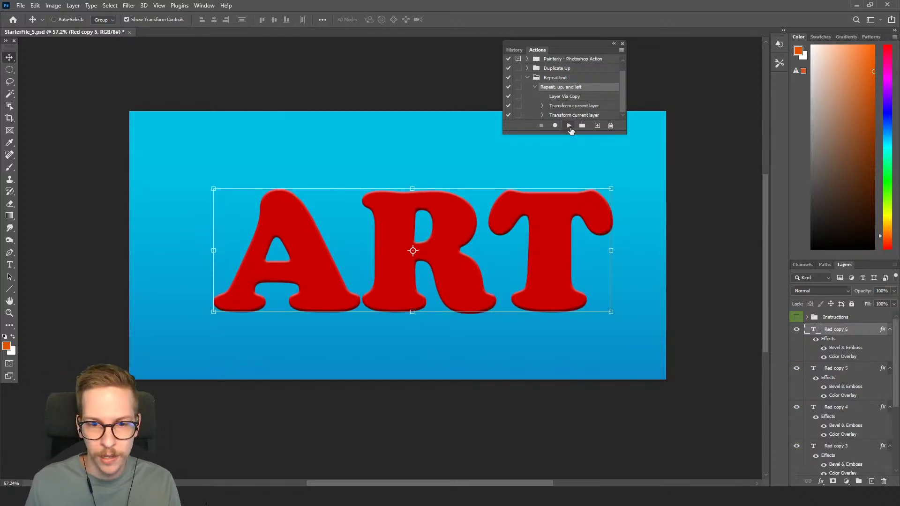
click(569, 126)
click(569, 126)
click(569, 126)
click(569, 126)
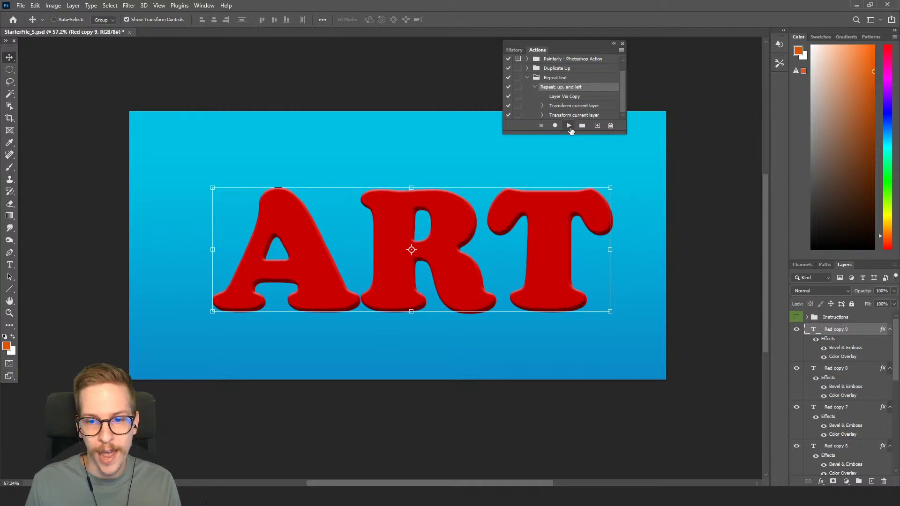
click(569, 126)
click(569, 125)
click(569, 125)
click(569, 125)
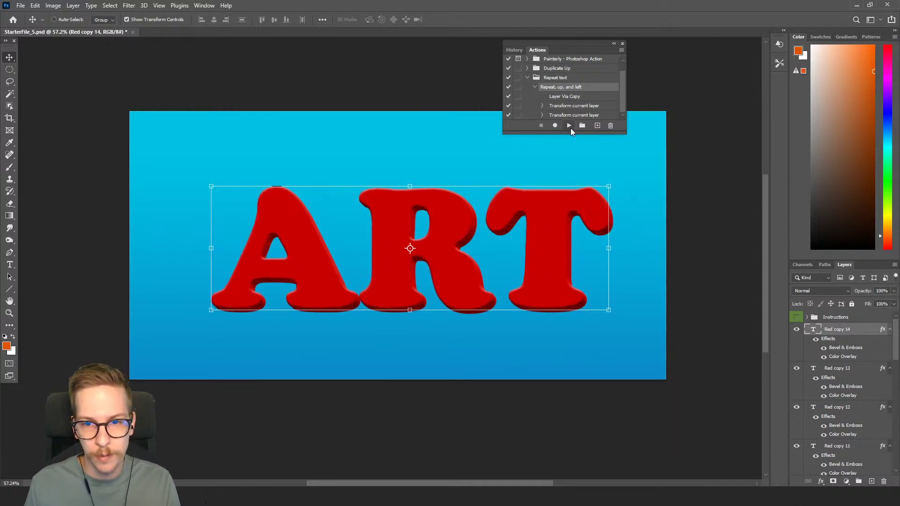
click(569, 126)
click(569, 126)
click(569, 125)
click(569, 126)
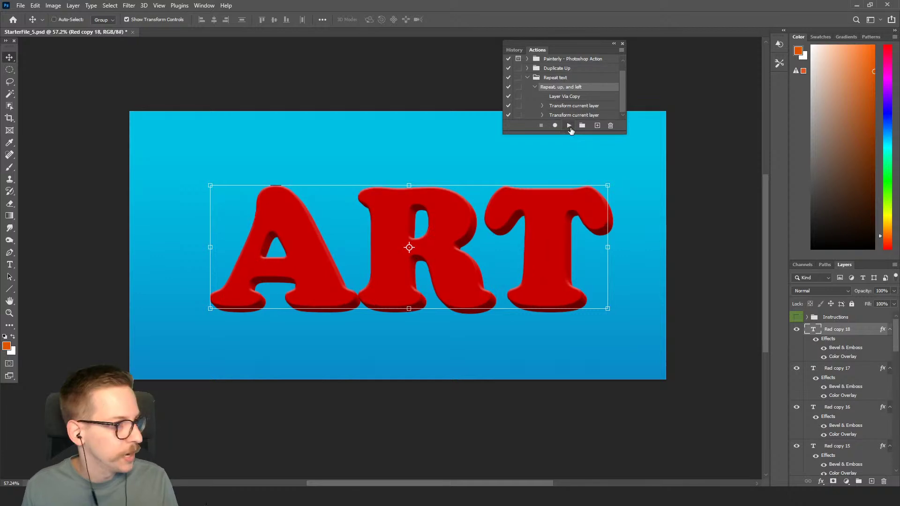
click(569, 125)
click(569, 126)
click(569, 125)
click(569, 125)
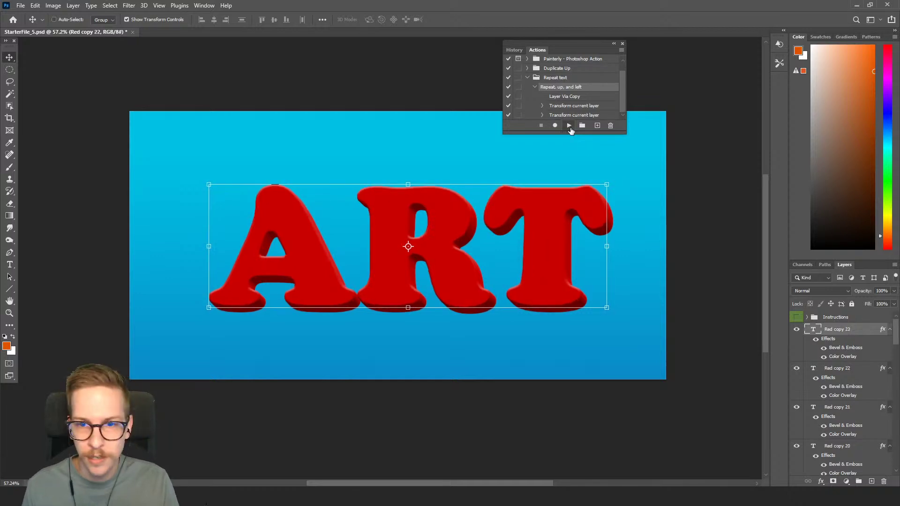
click(569, 126)
click(569, 126)
click(569, 125)
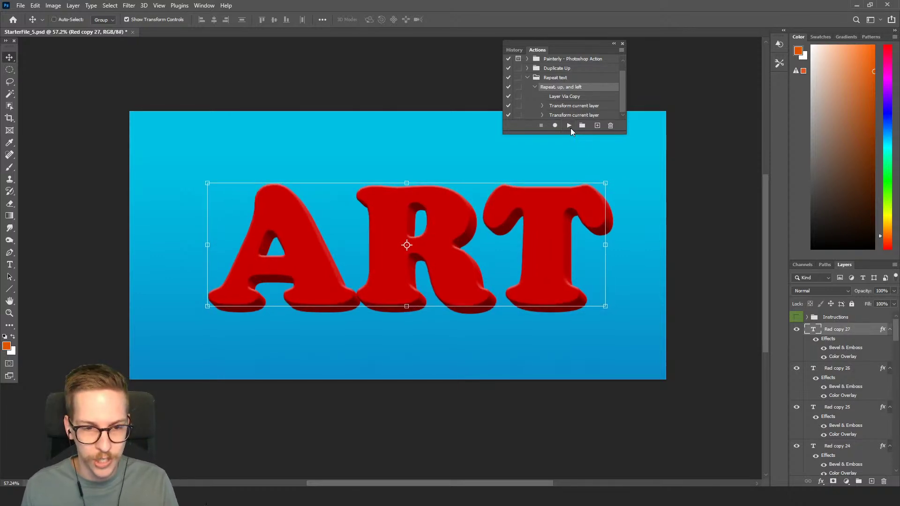
click(569, 126)
click(569, 126)
click(569, 126)
click(569, 126)
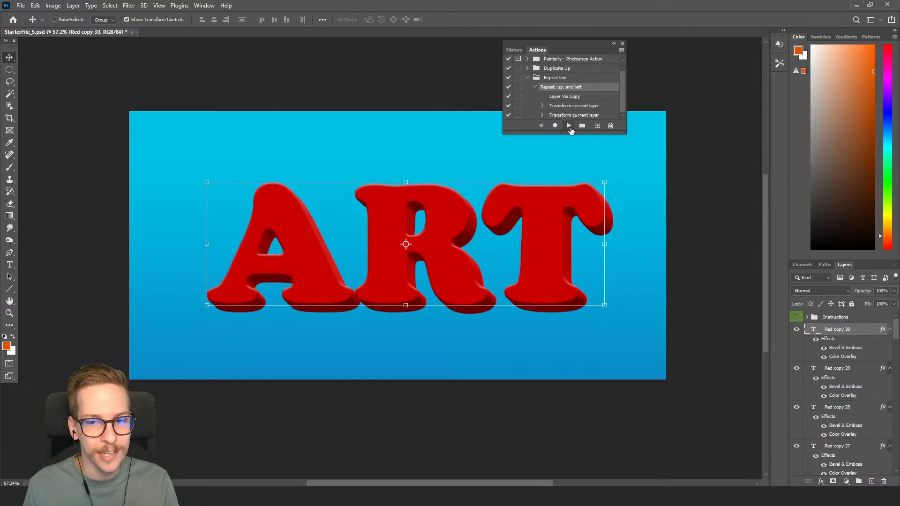
click(569, 126)
click(569, 126)
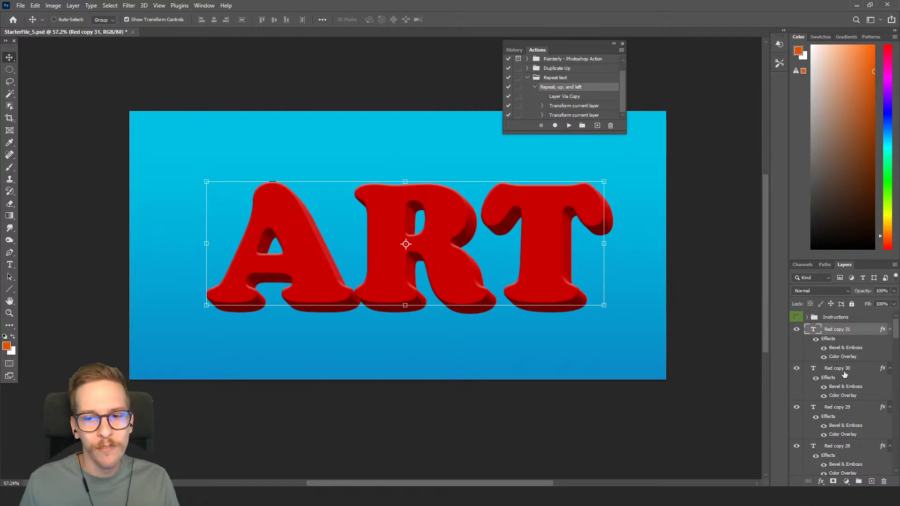
- Delete the uppermost text duplicates, from Red copy 31 down to Red copy 21, to shorten the extrusion
scroll(897, 333, down, 5)
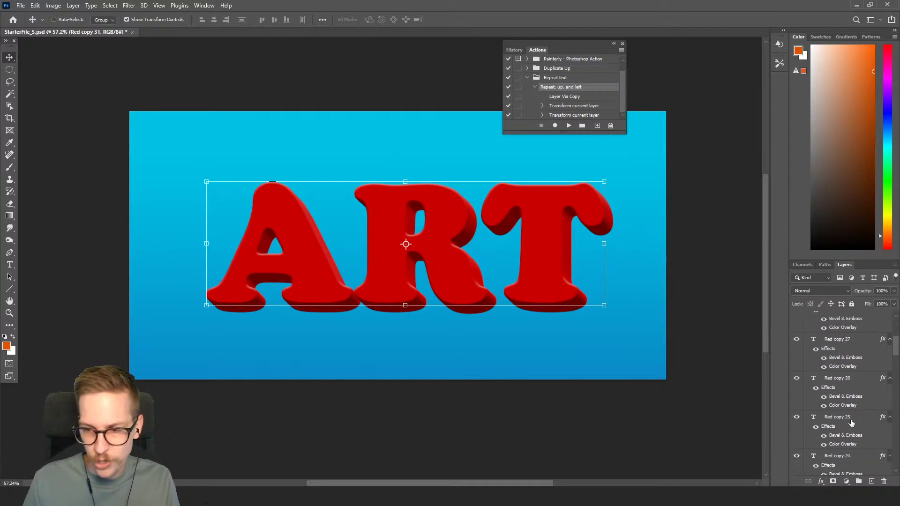
shift+click(848, 420)
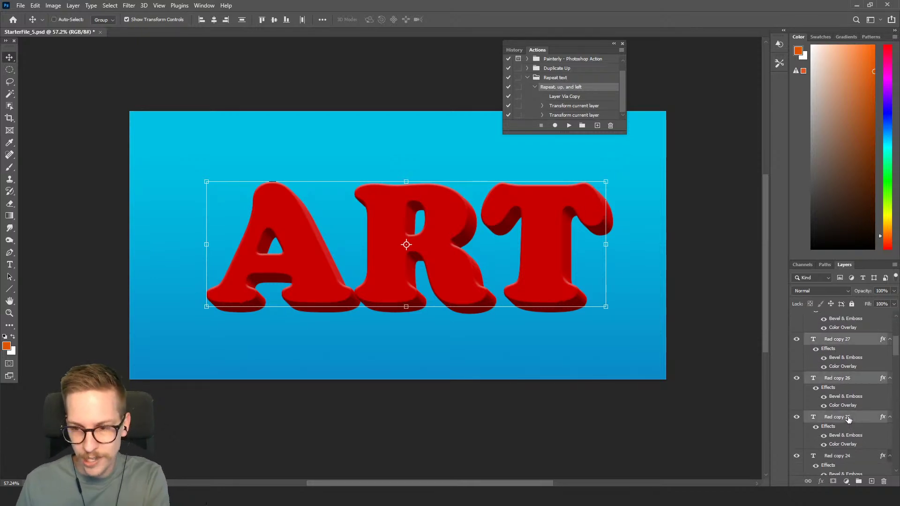
key(Delete)
drag(896, 332, 896, 331)
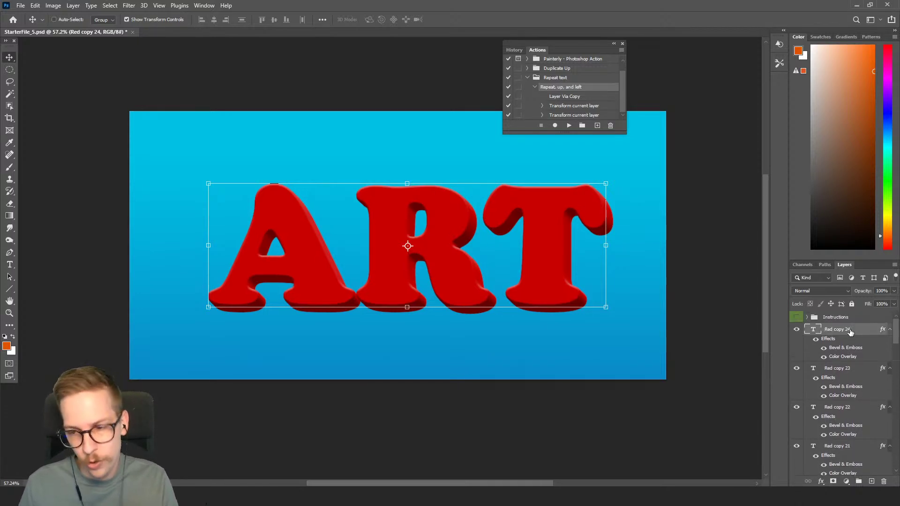
scroll(852, 406, down, 2)
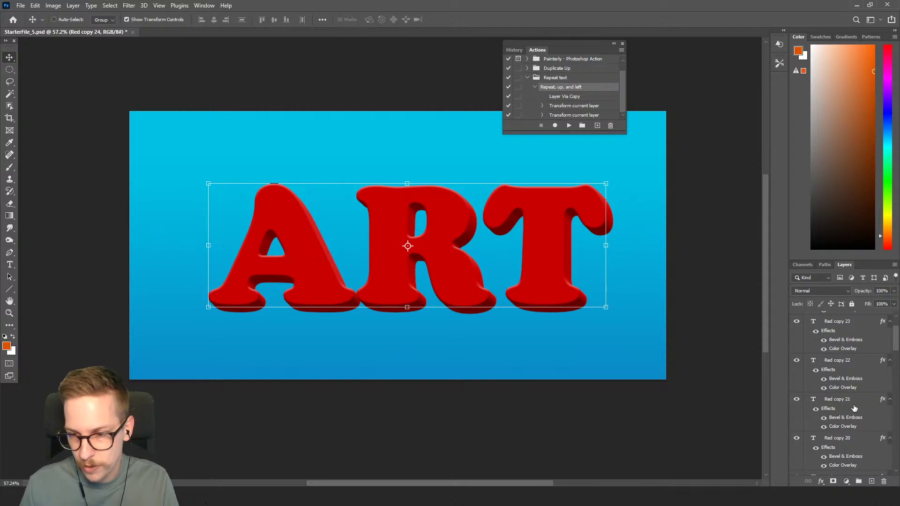
shift+click(845, 323)
key(Delete)
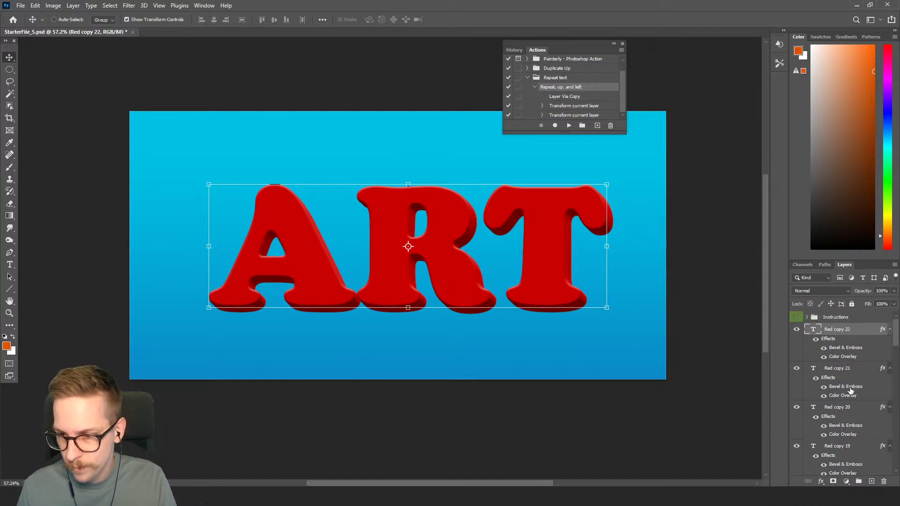
shift+click(849, 371)
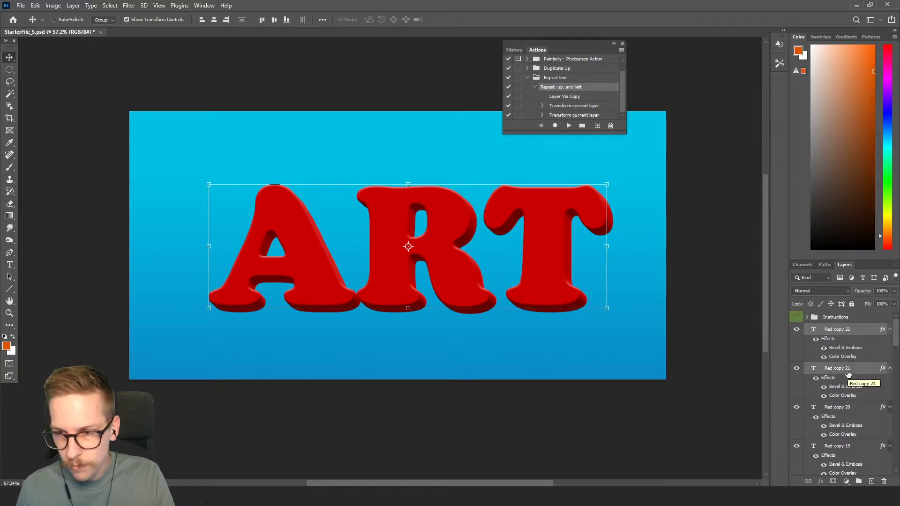
key(Delete)
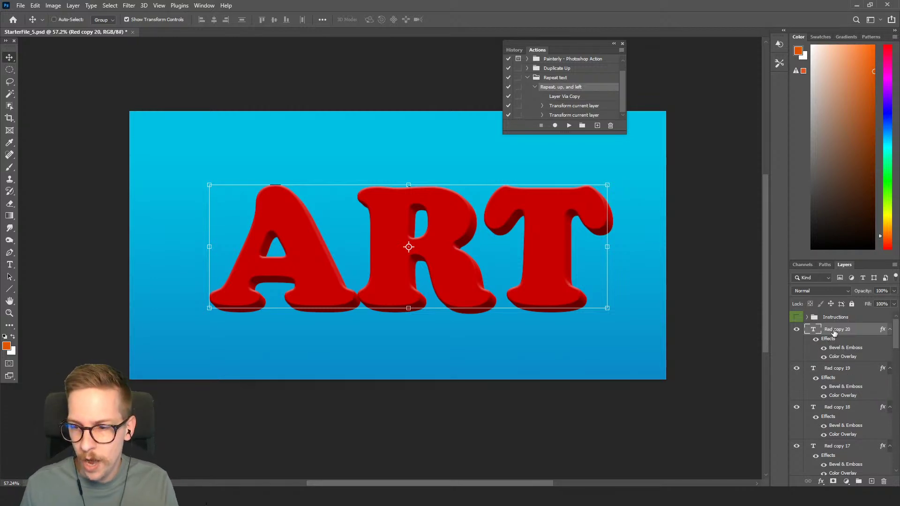
- Select all the text layers from Red copy 19 down to Red copy, leaving out the topmost Red copy 20
mouse_move(895, 328)
mouse_down()
mouse_move(895, 348)
mouse_move(895, 327)
mouse_up()
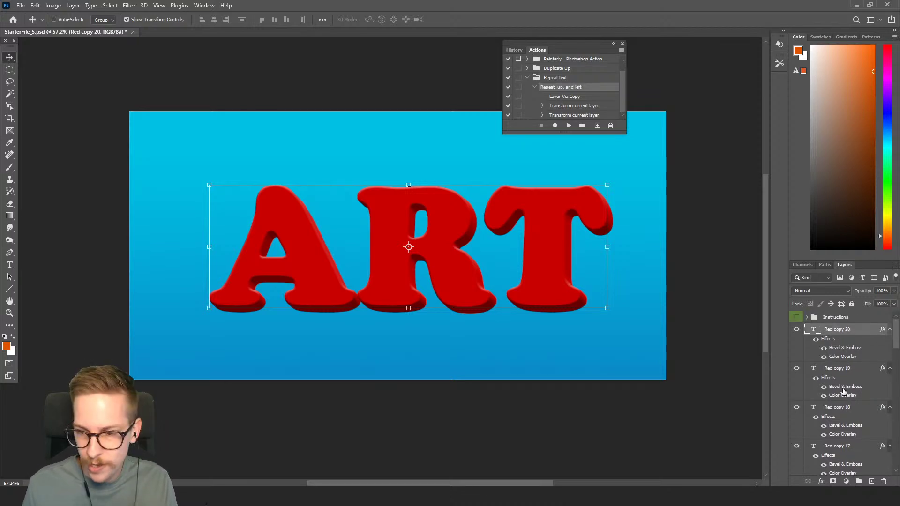
click(845, 372)
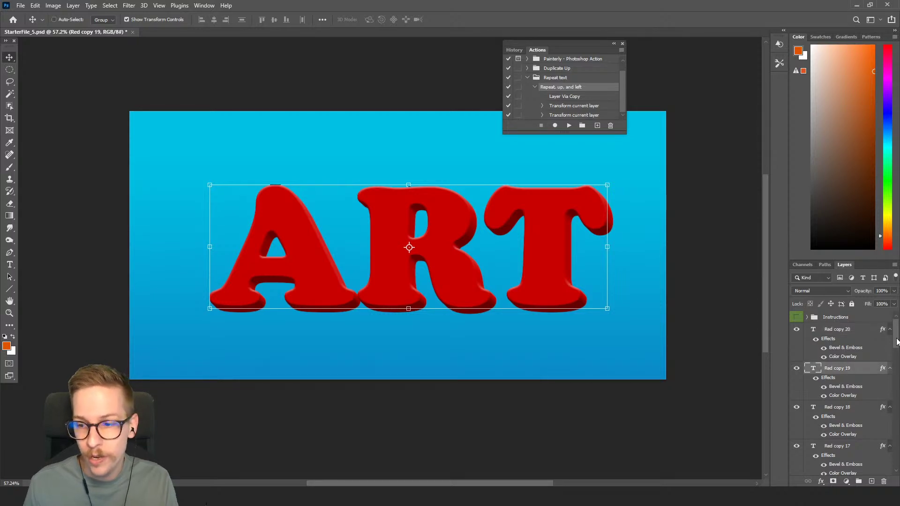
drag(896, 345, 896, 464)
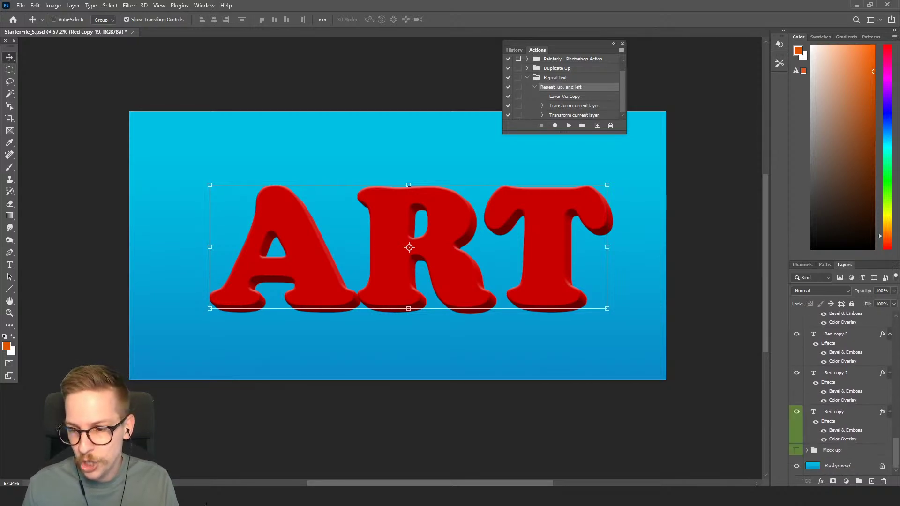
shift+click(838, 413)
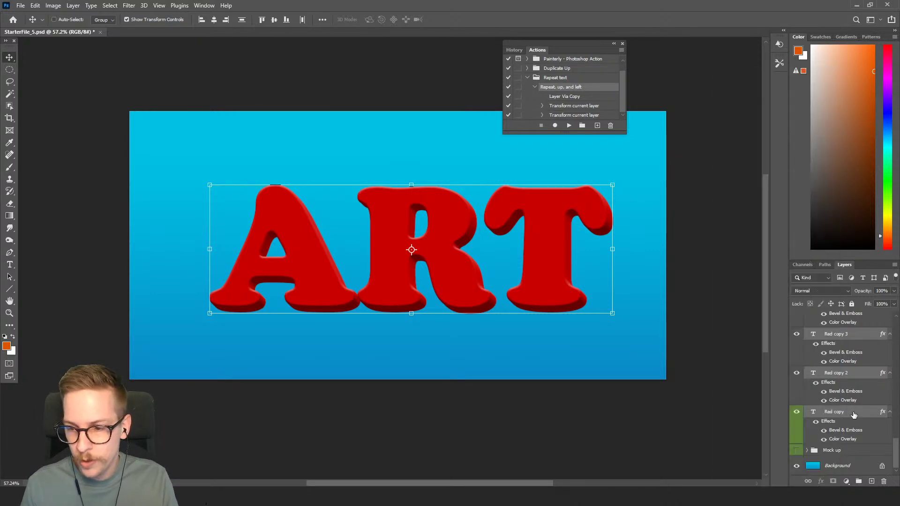
right_click(853, 414)
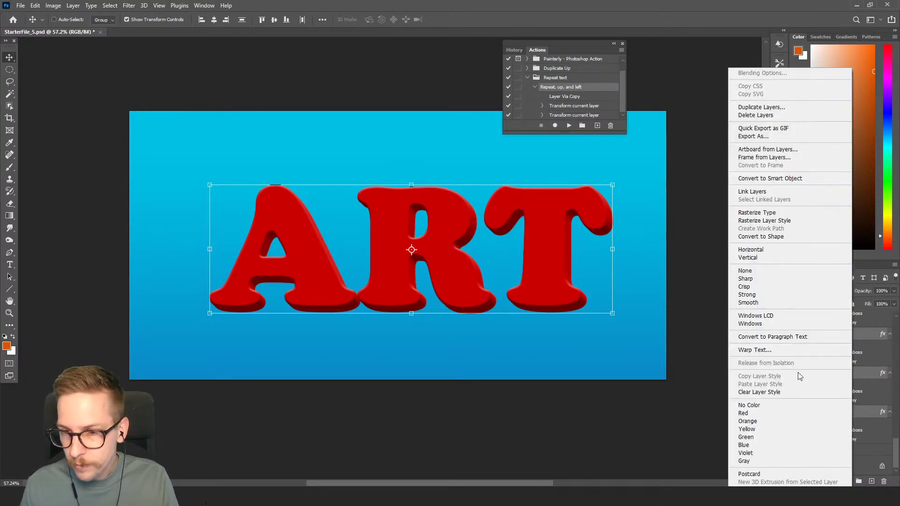
right_click(865, 380)
right_click(867, 374)
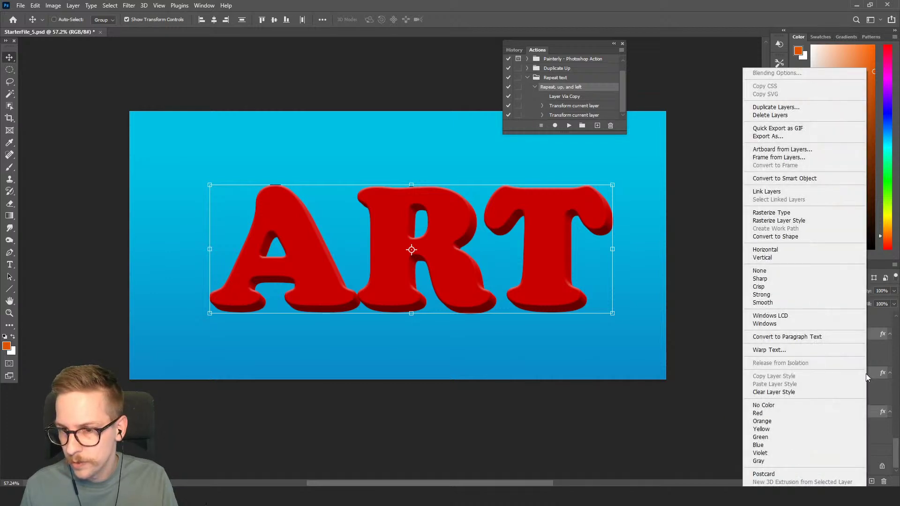
click(864, 372)
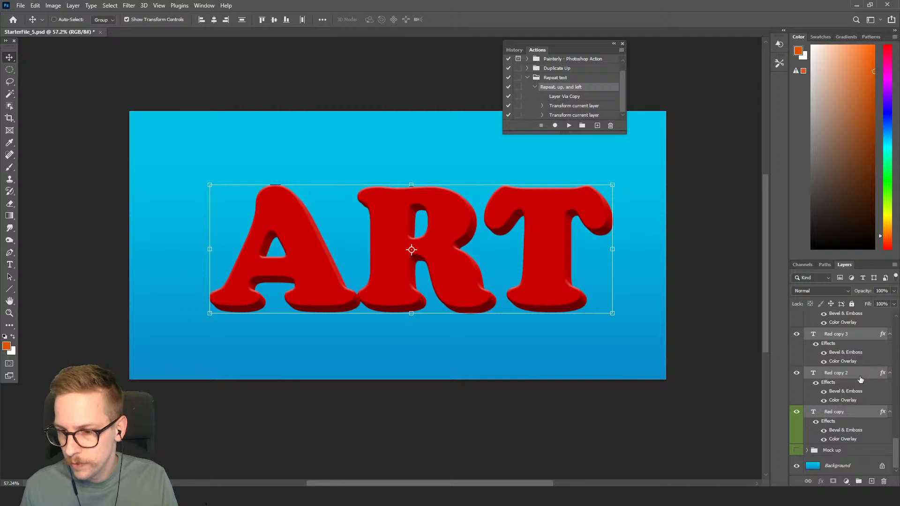
click(859, 380)
- Remove the green color label from the Red copy layer by setting it to No Color
right_click(851, 413)
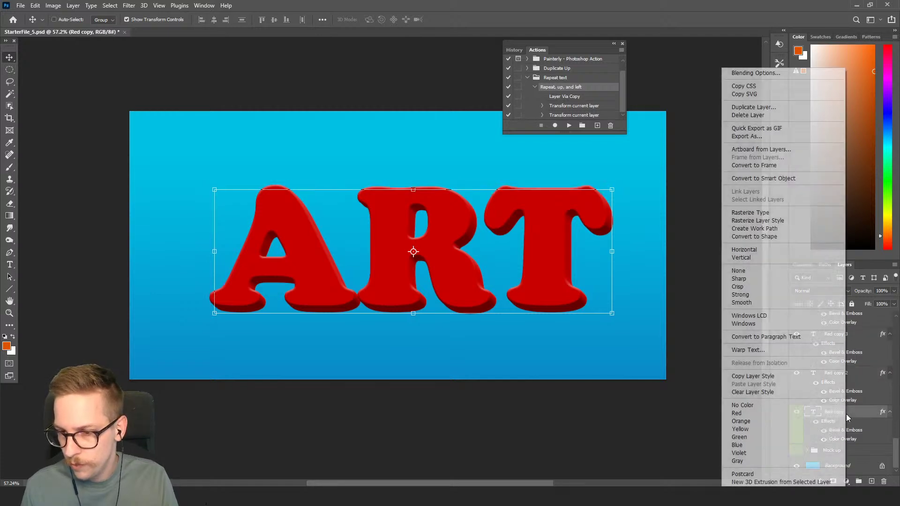
click(859, 414)
right_click(858, 413)
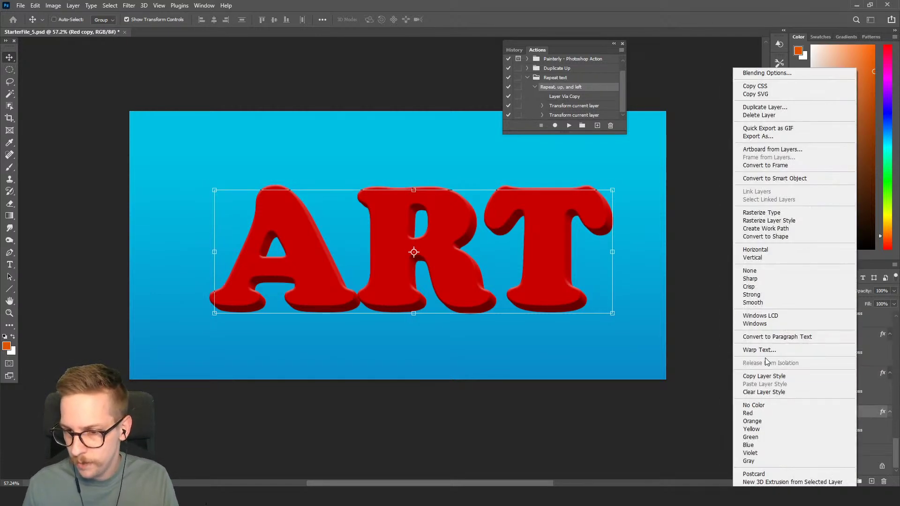
click(761, 413)
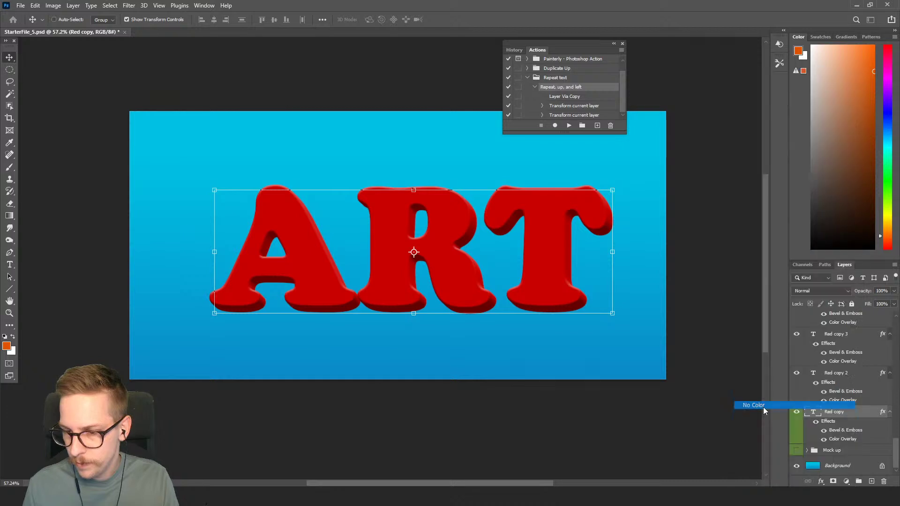
shift+click(844, 374)
right_click(843, 374)
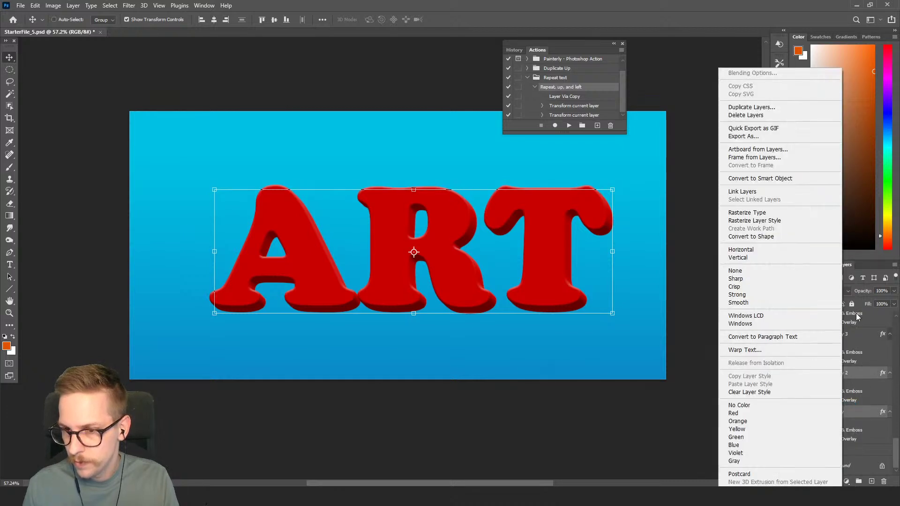
click(857, 313)
- Select the text layers from Red copy 19 down to Red copy, without Red copy 20, and rasterize their type
drag(896, 450, 893, 323)
click(851, 331)
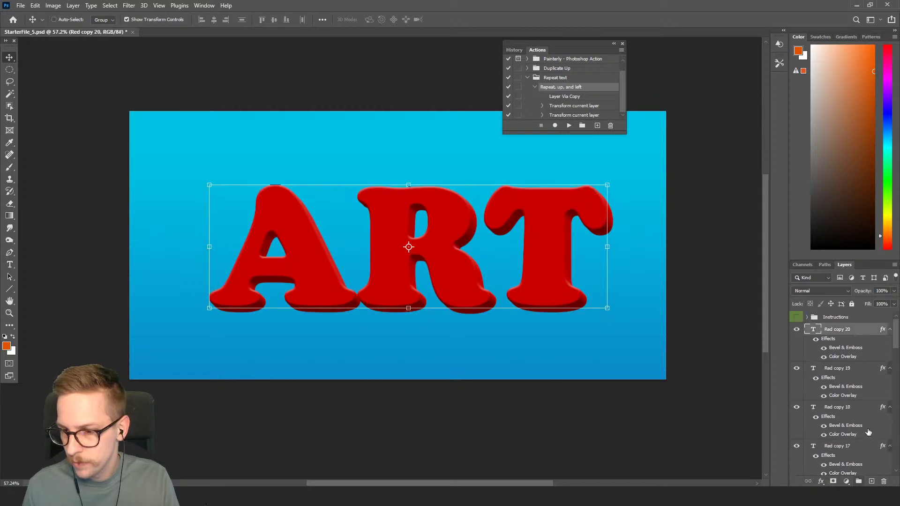
scroll(863, 418, down, 4)
scroll(855, 394, up, 4)
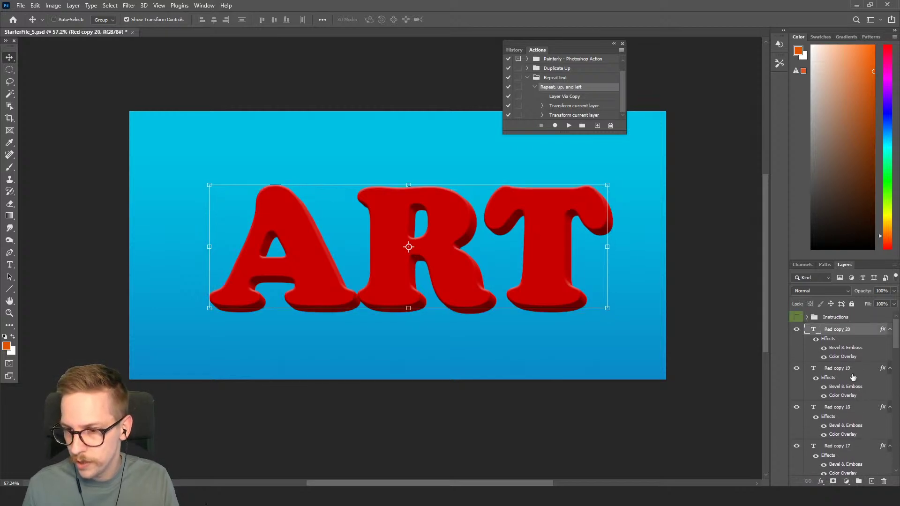
click(852, 370)
scroll(843, 379, down, 9)
scroll(842, 389, down, 15)
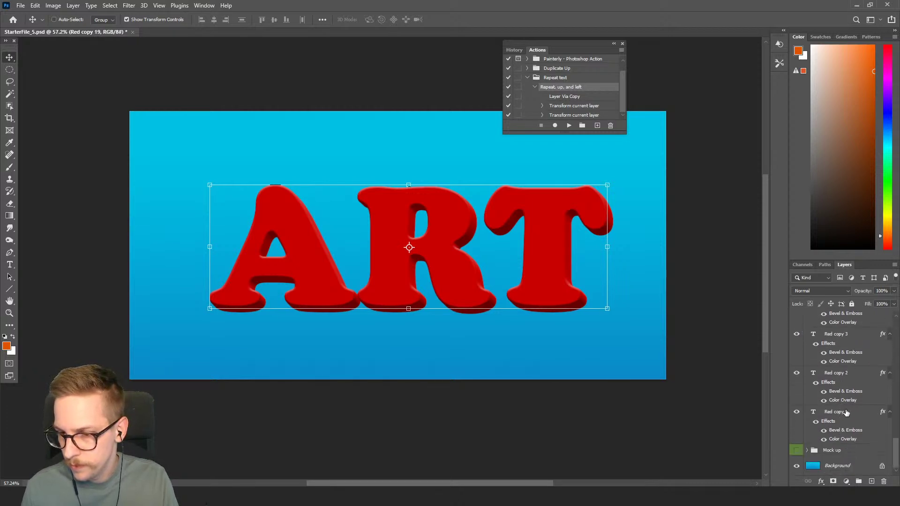
shift+click(845, 412)
right_click(848, 412)
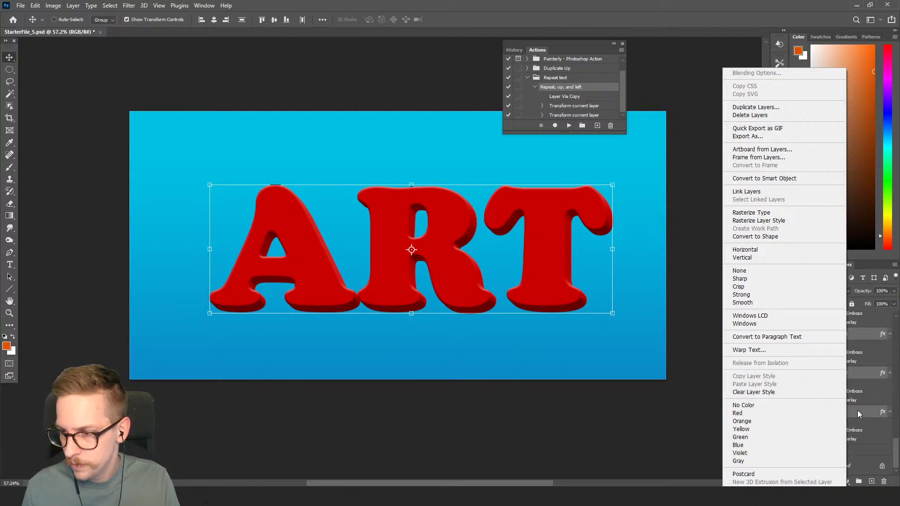
click(856, 407)
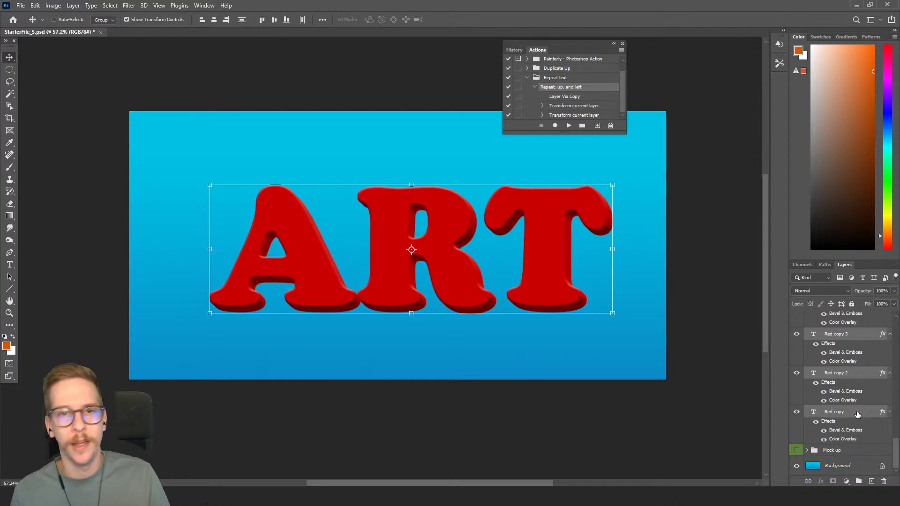
right_click(857, 414)
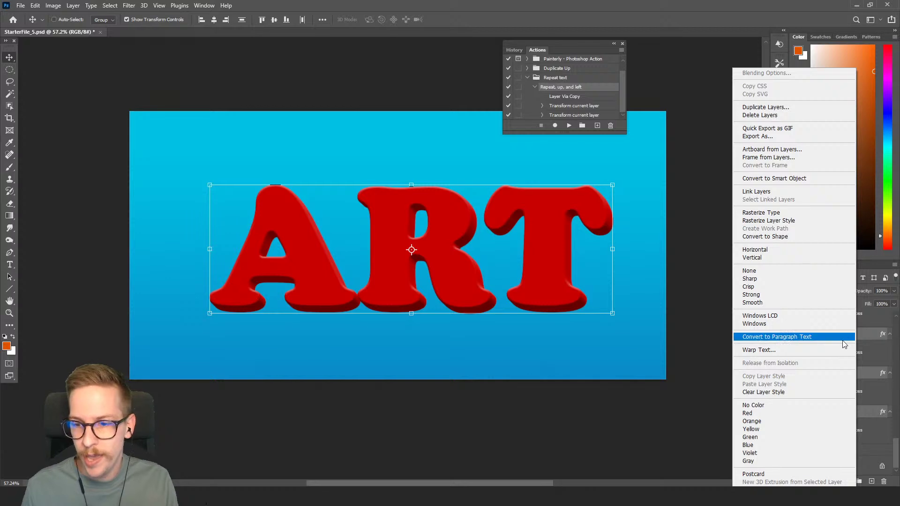
click(801, 216)
- Merge the selected rasterized layers, Red copy 19 down to Red copy, into a single layer
scroll(854, 374, up, 4)
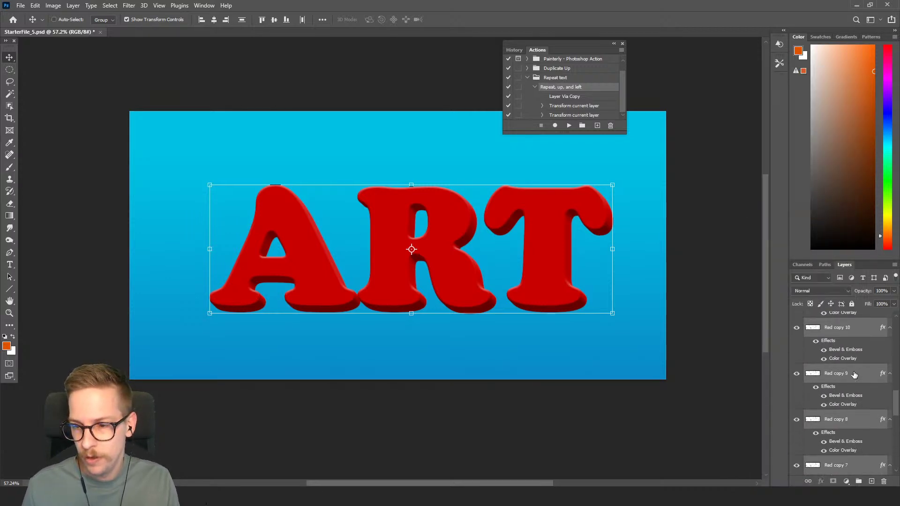
scroll(854, 374, up, 10)
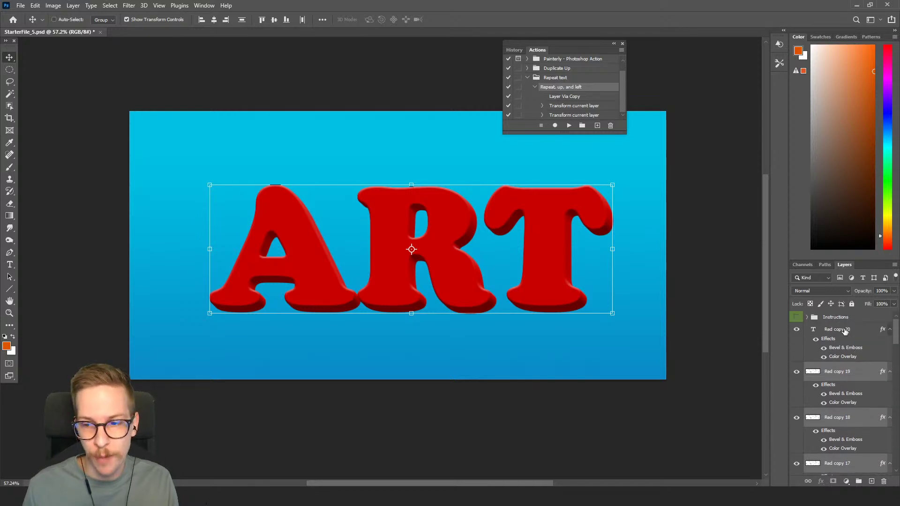
right_click(851, 372)
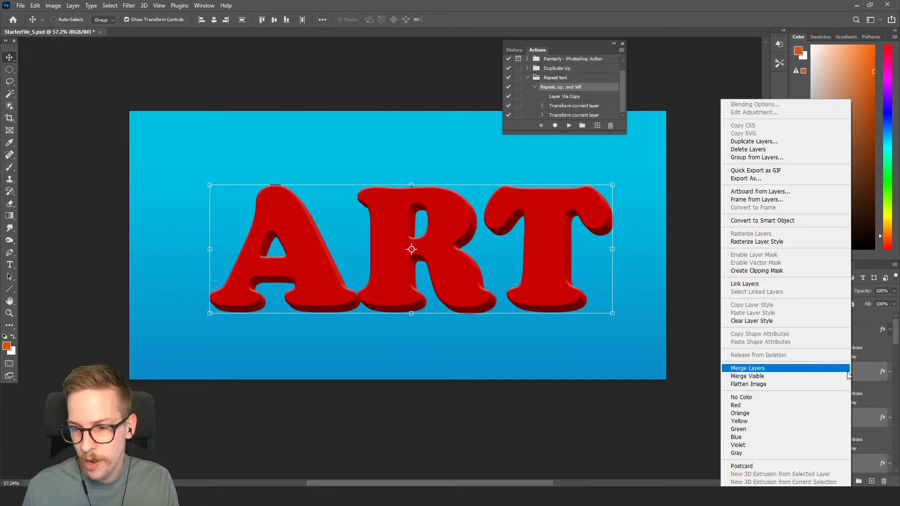
click(793, 369)
- Toggle the visibility of the merged red layer and of Red copy 20 to compare the extrusion with the front text
click(796, 372)
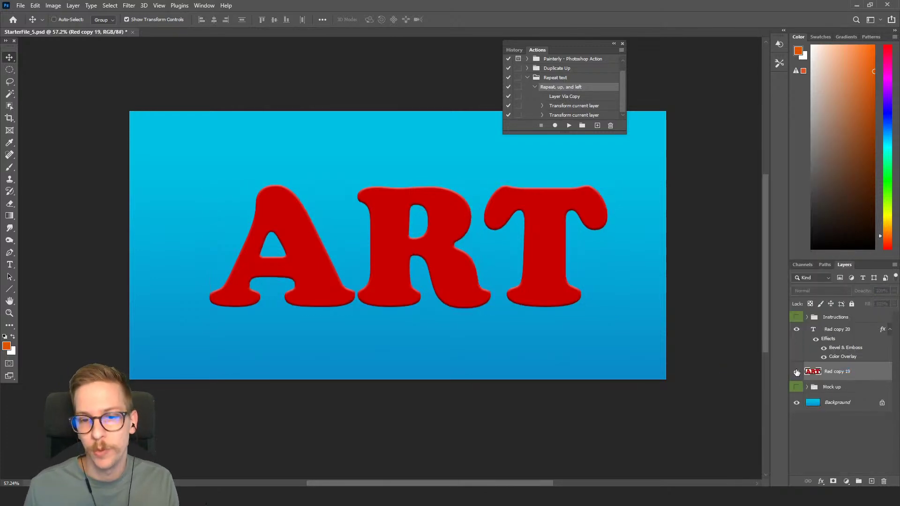
click(796, 371)
click(797, 371)
click(796, 371)
click(796, 330)
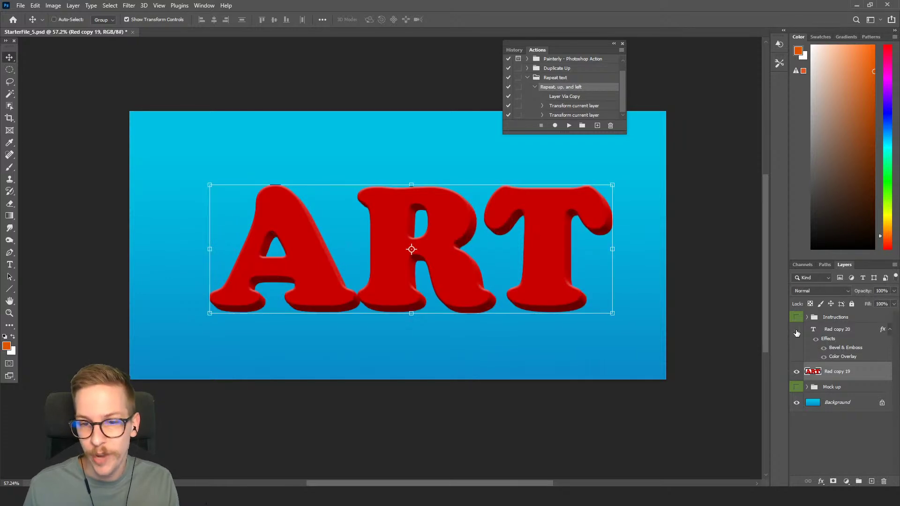
click(797, 330)
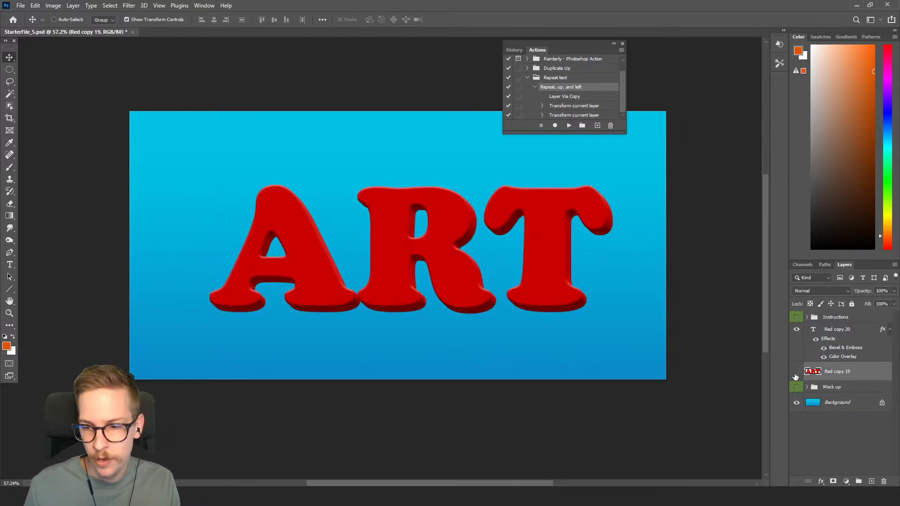
click(796, 373)
click(796, 373)
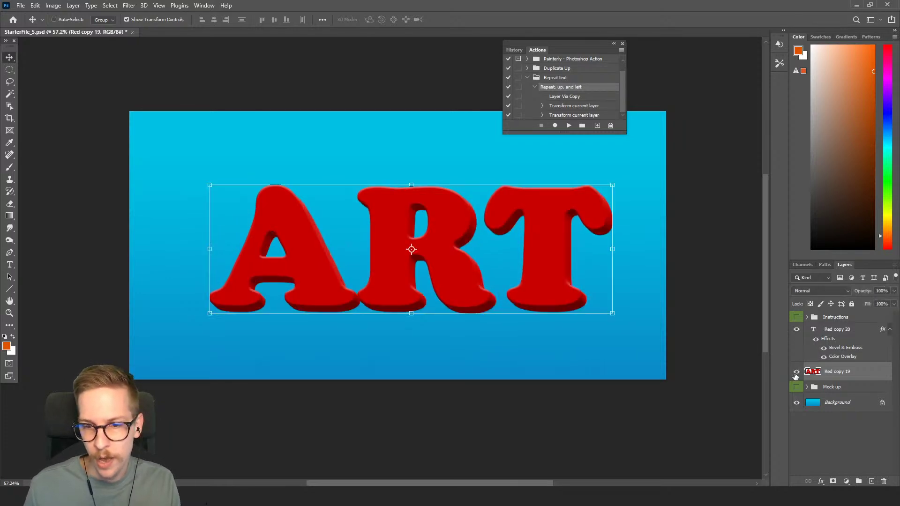
- Rename the merged extrusion layer as Red
double_click(835, 372)
text(Red)
key(Return)
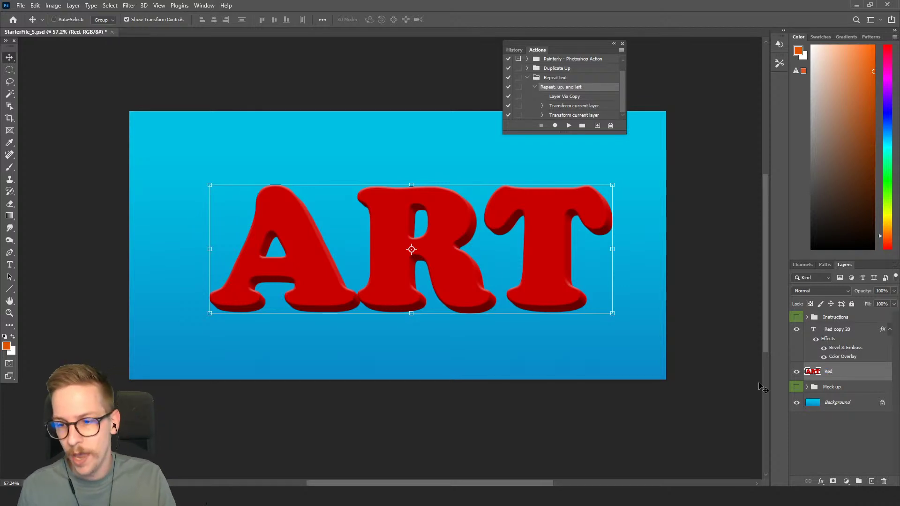
- Expand and show the Mock up group and select its Yellow text layer as the color reference
click(851, 330)
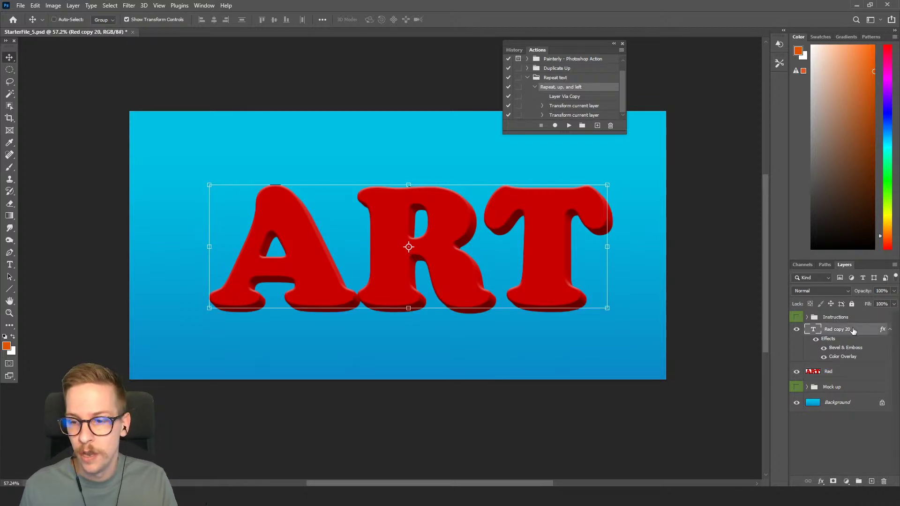
click(808, 387)
click(797, 387)
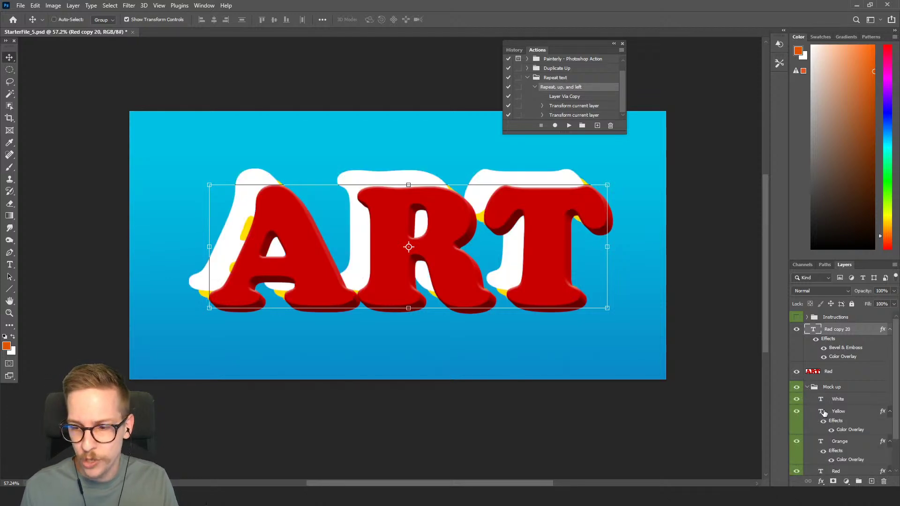
click(842, 412)
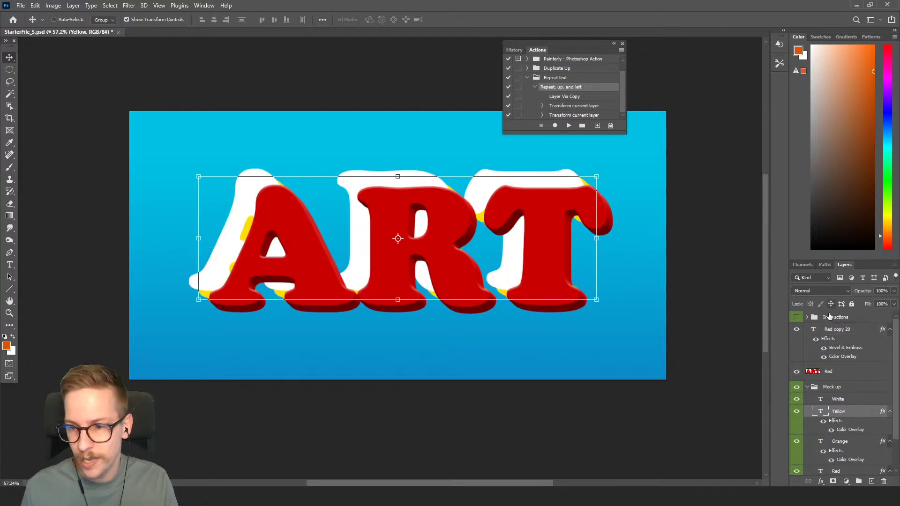
- Set the Color Overlay of Red copy 20 to yellow ffde00 sampled from the mock-up text, and collapse and hide the Mock up group
double_click(844, 329)
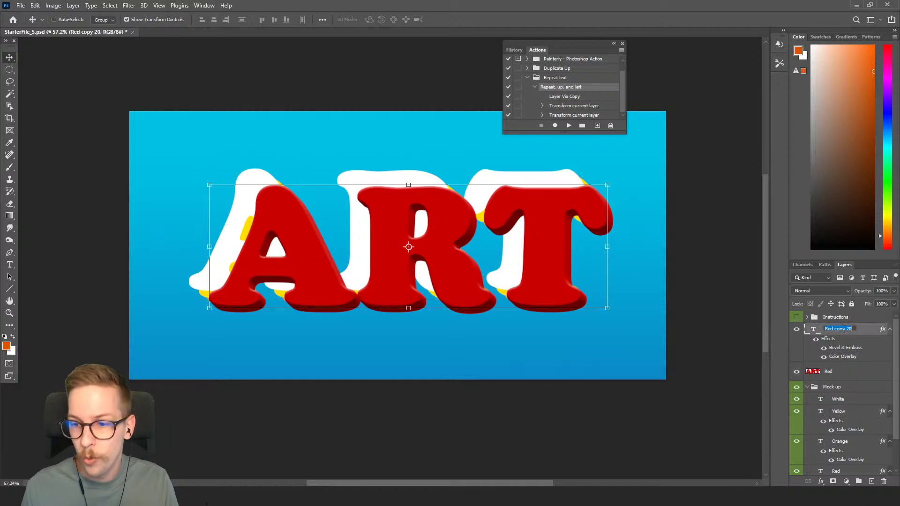
double_click(862, 330)
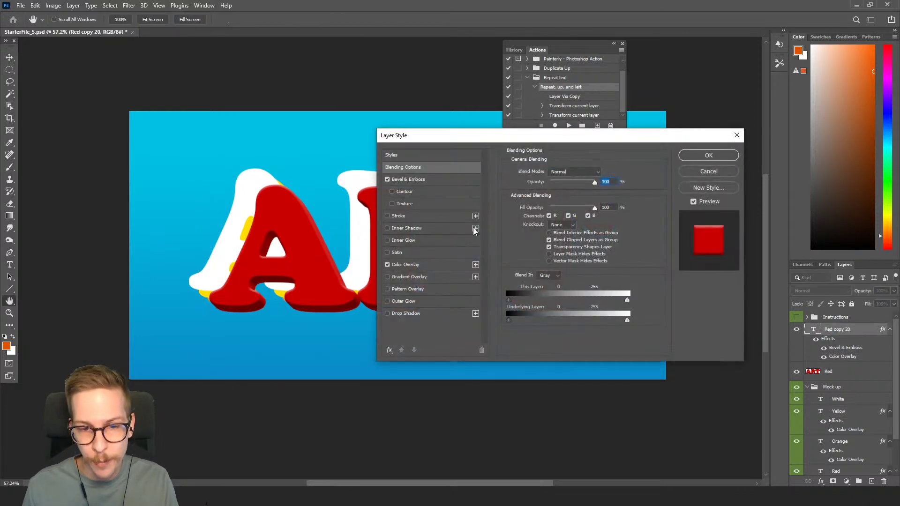
click(413, 264)
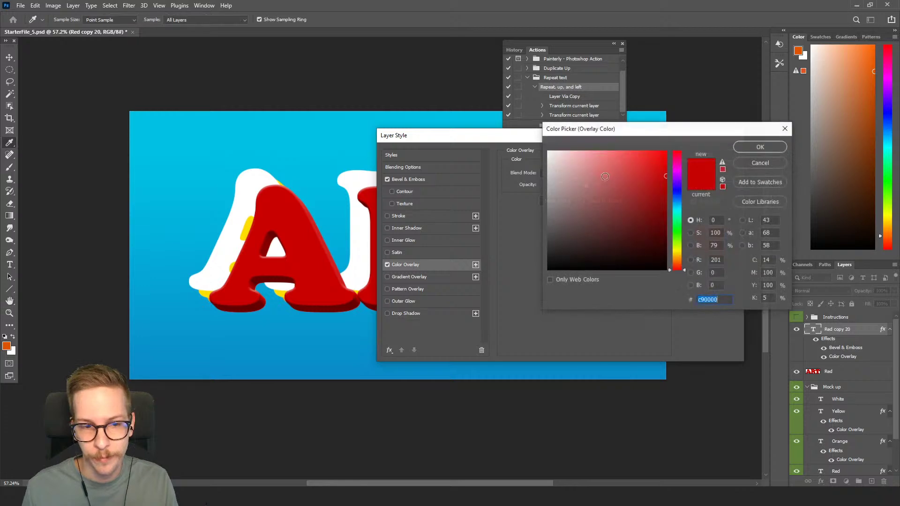
click(609, 175)
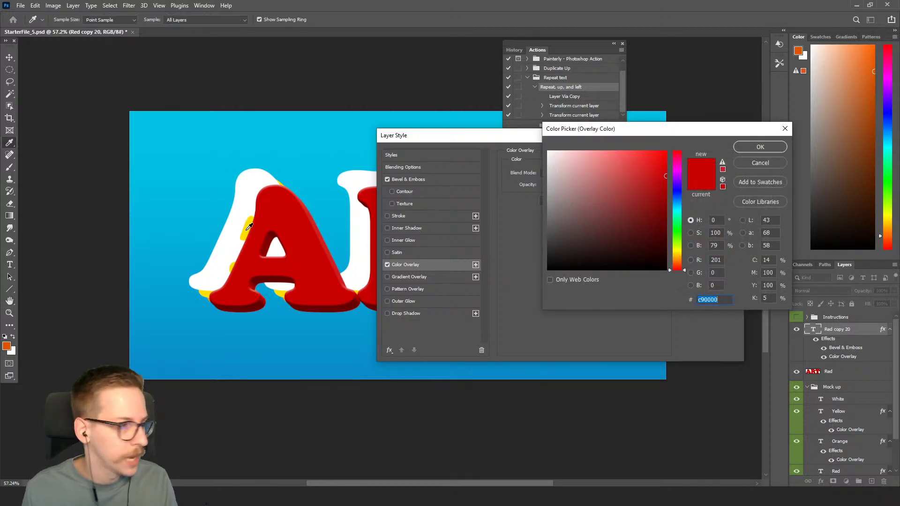
click(248, 227)
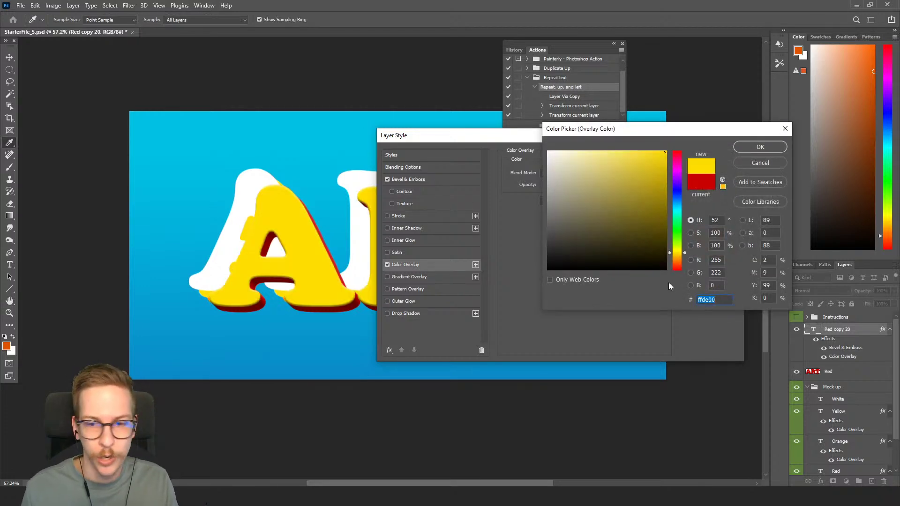
click(760, 147)
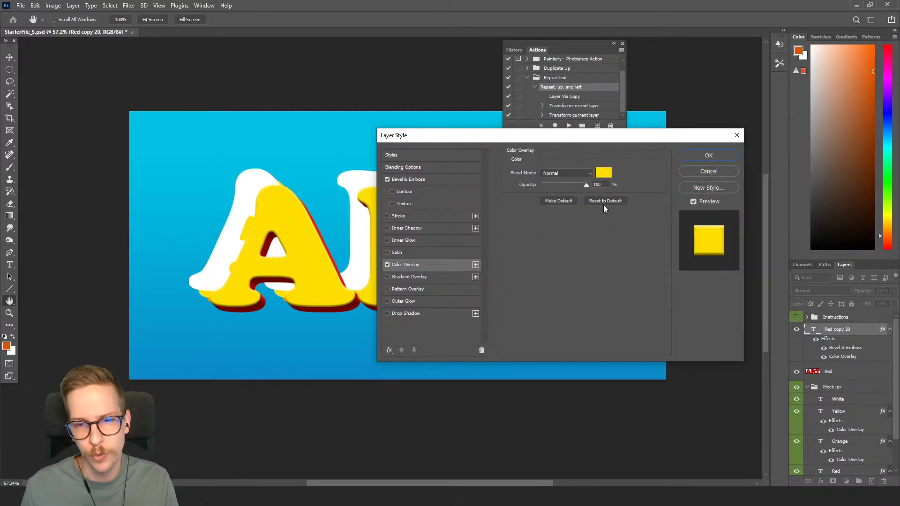
click(699, 157)
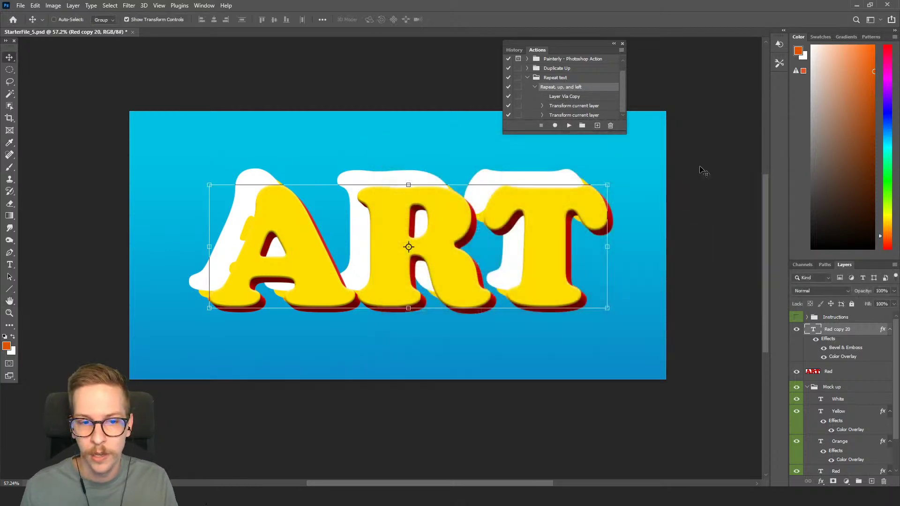
click(806, 387)
click(797, 388)
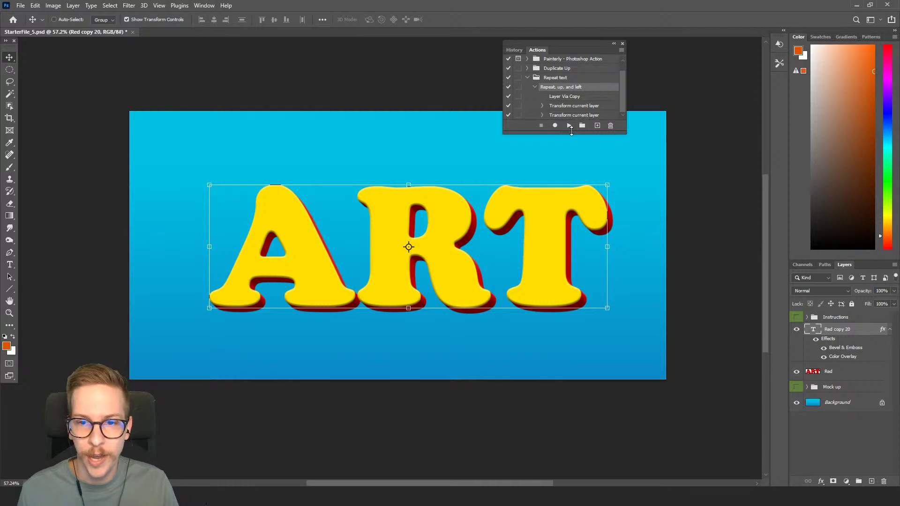
- Play the "Repeat, up, and left" action 21 times on the yellow text to stack offset copies up to Red copy 41
click(569, 126)
click(570, 126)
click(570, 126)
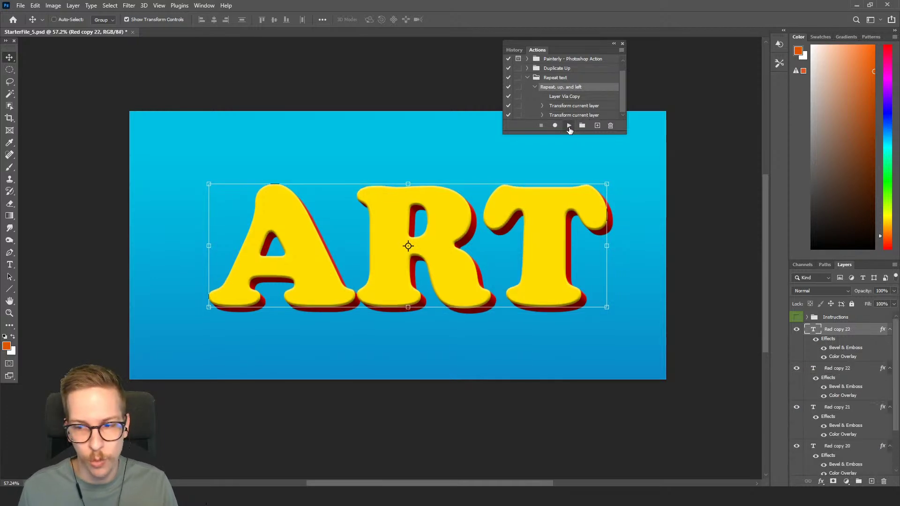
click(569, 126)
click(570, 125)
click(569, 125)
click(570, 126)
click(569, 126)
click(569, 125)
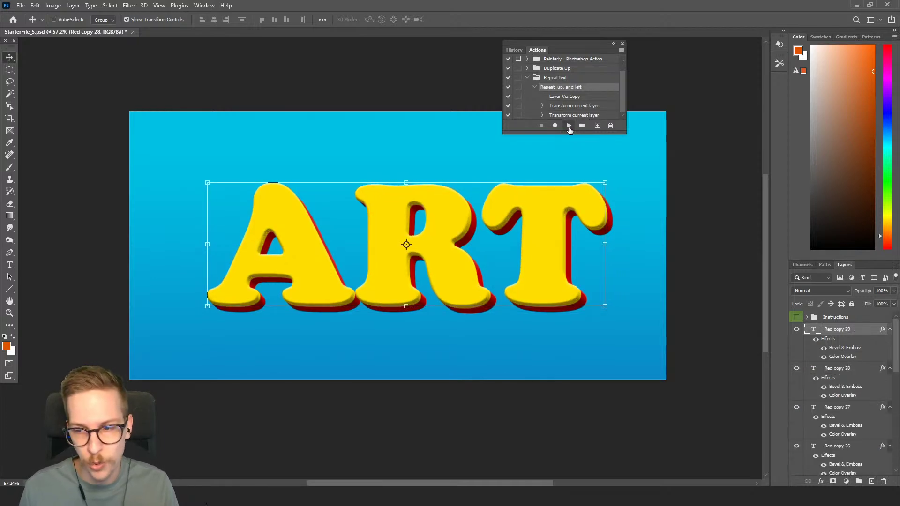
click(569, 126)
click(569, 126)
click(569, 125)
click(570, 126)
click(570, 126)
click(569, 125)
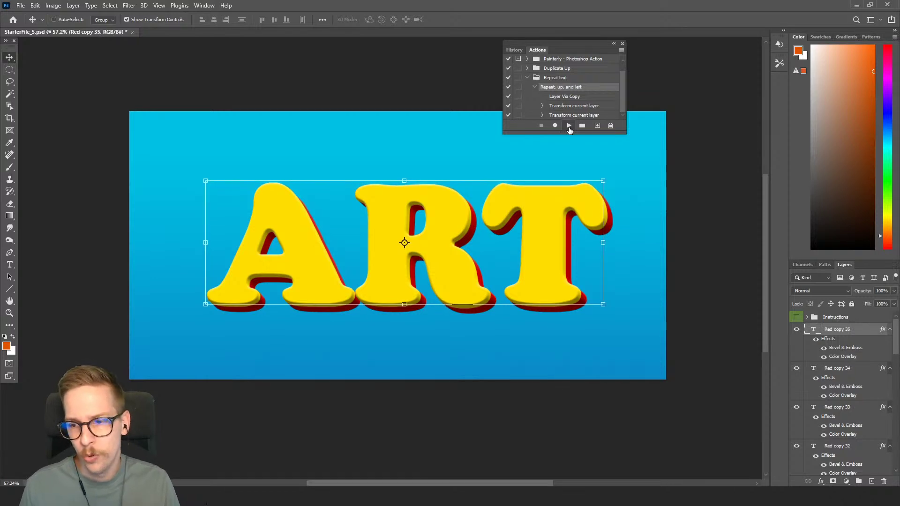
click(569, 126)
click(569, 126)
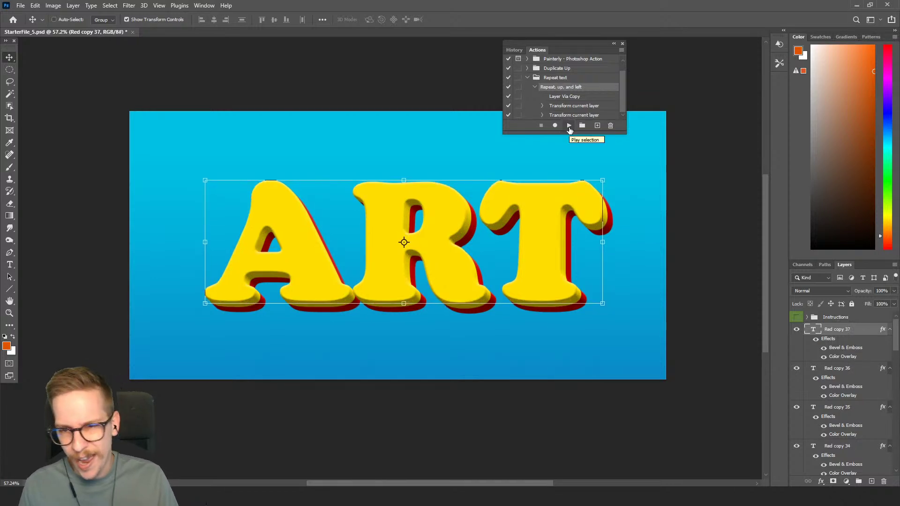
click(570, 126)
click(569, 126)
click(570, 125)
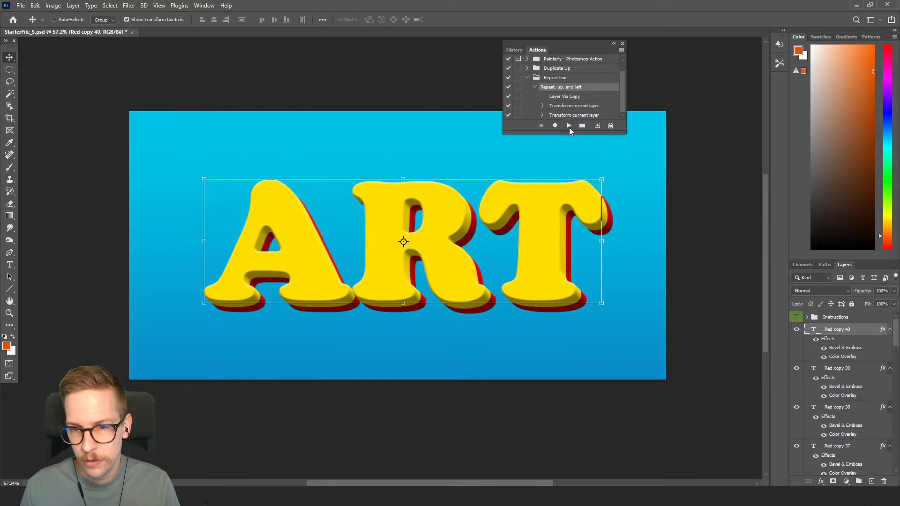
click(569, 126)
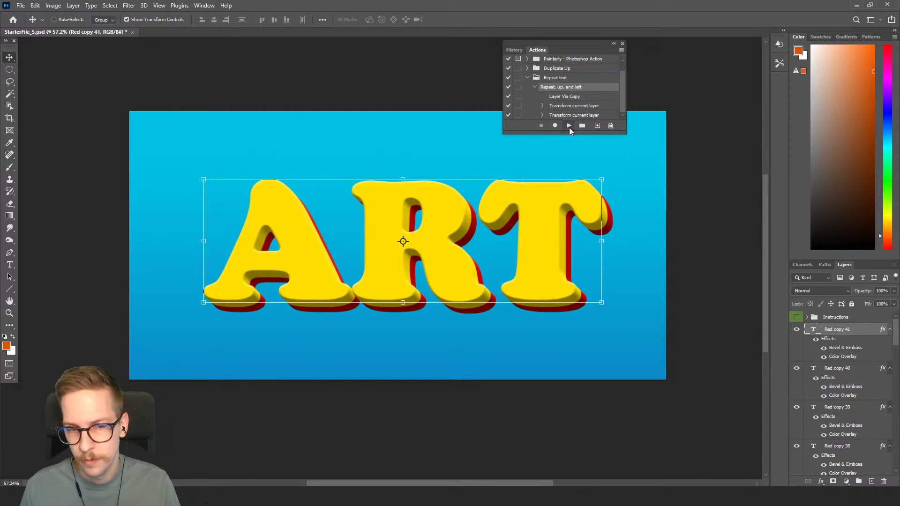
- Rasterize the type of the yellow layers from Red copy 40 down to Red copy 20 and merge them into one layer
click(845, 370)
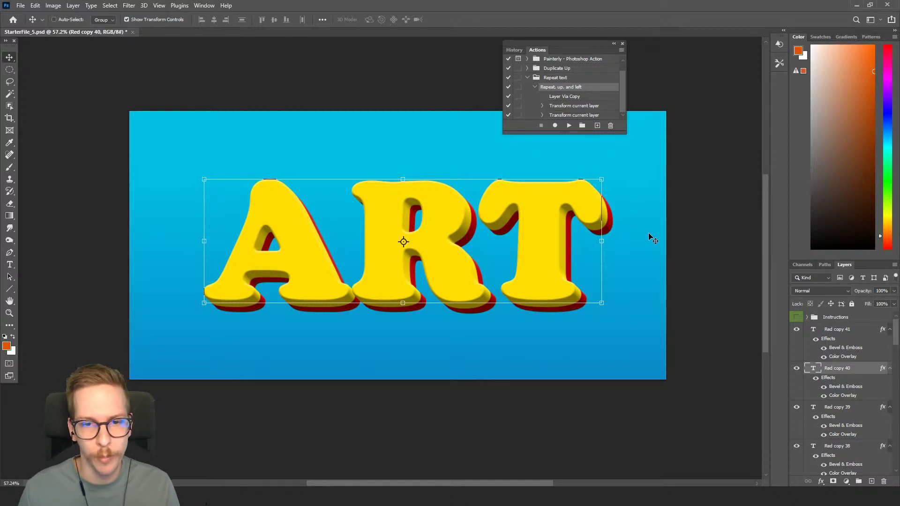
click(838, 329)
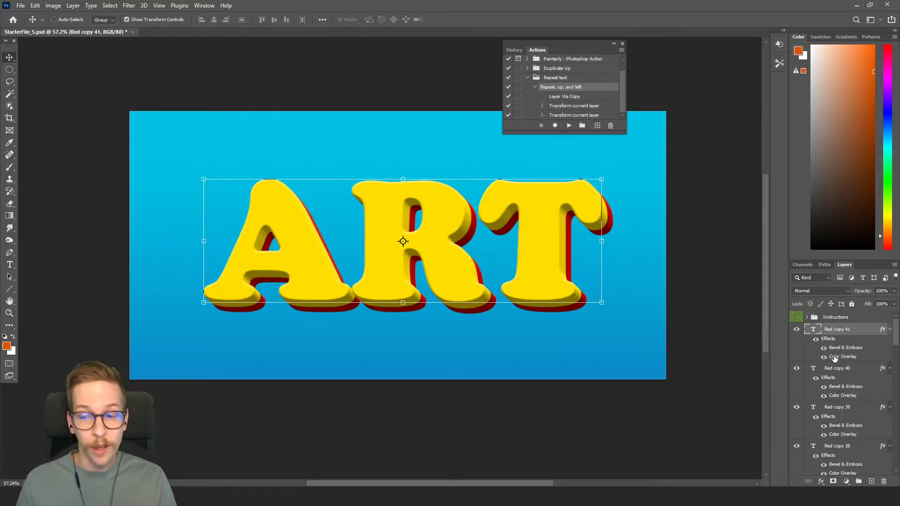
click(799, 330)
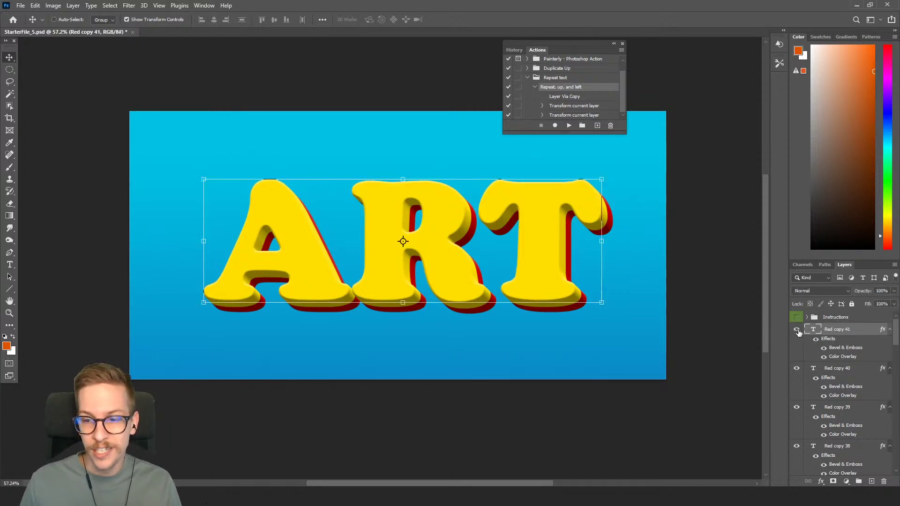
click(845, 372)
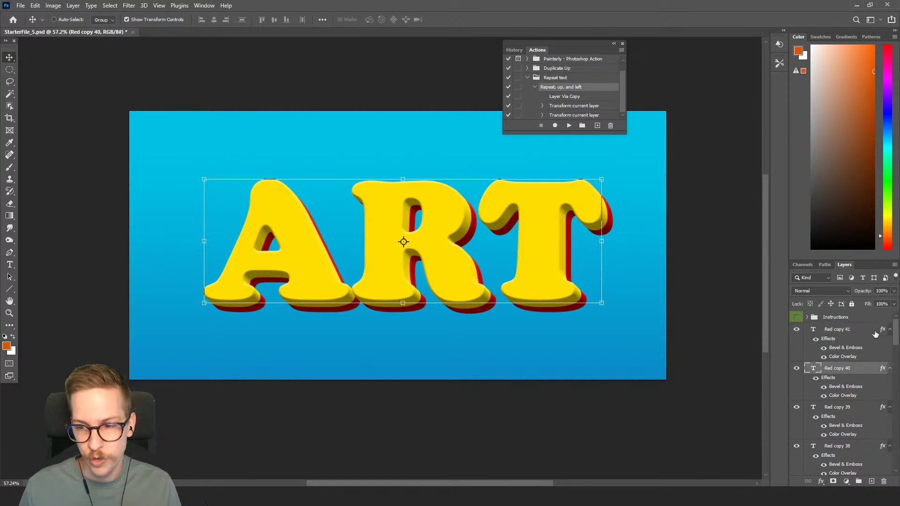
drag(896, 333, 897, 462)
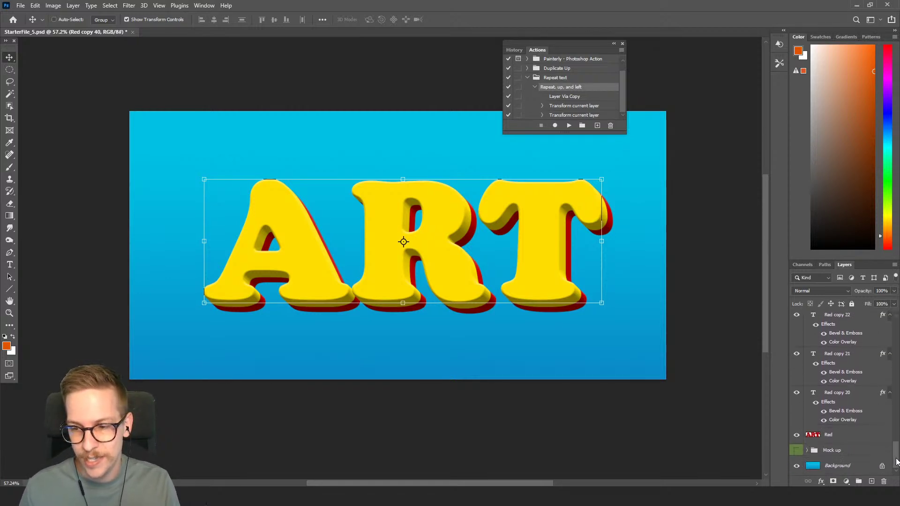
shift+click(844, 396)
right_click(844, 396)
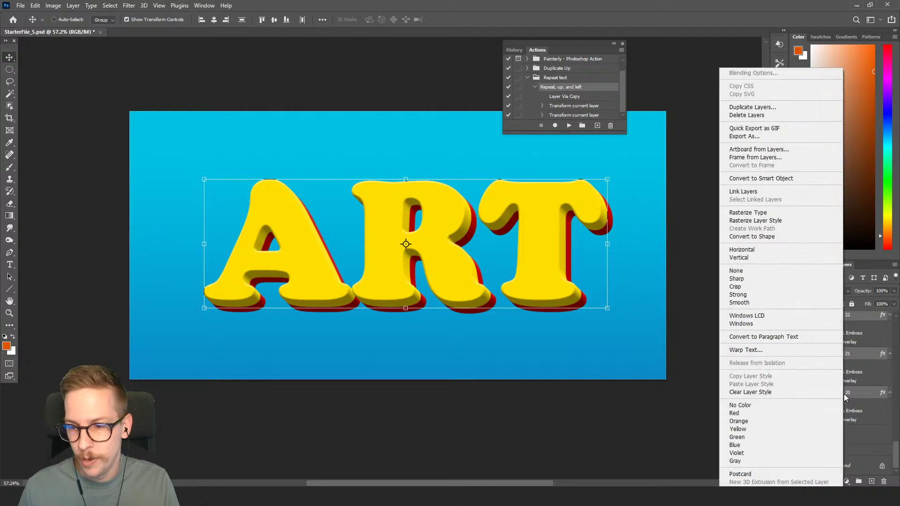
click(767, 213)
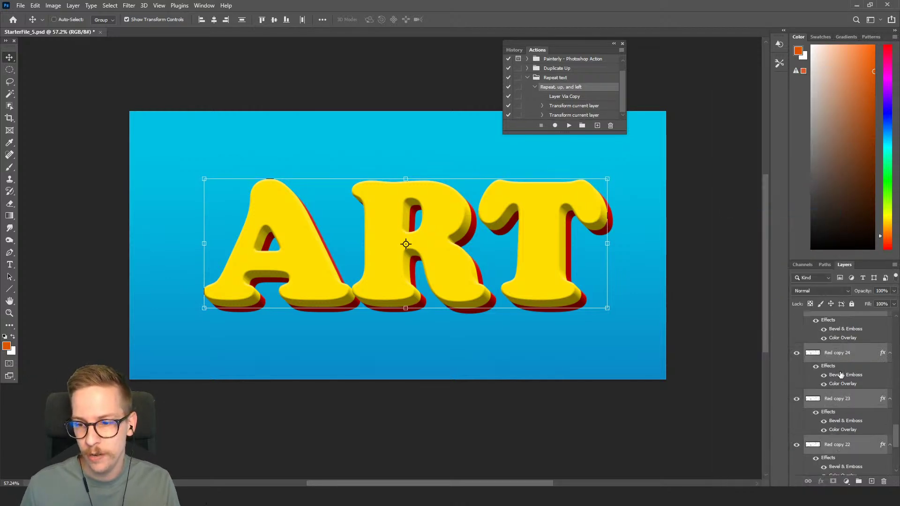
right_click(850, 352)
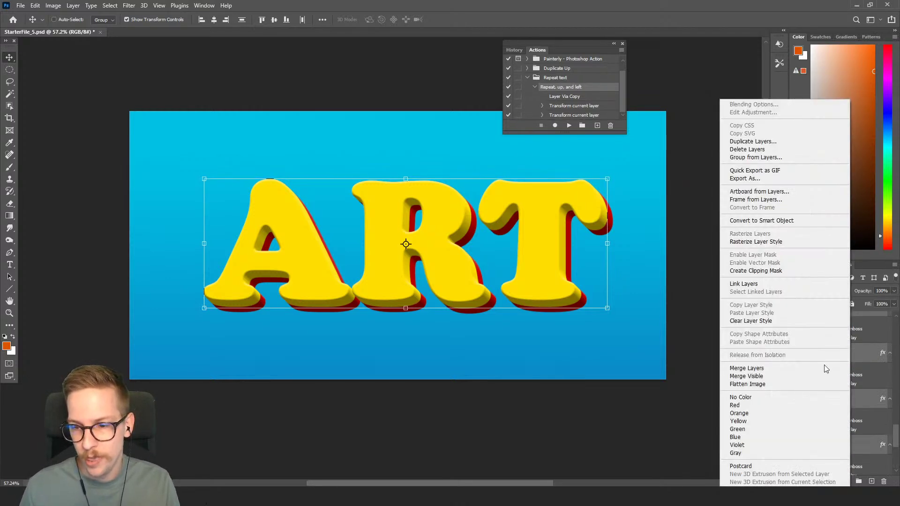
click(755, 370)
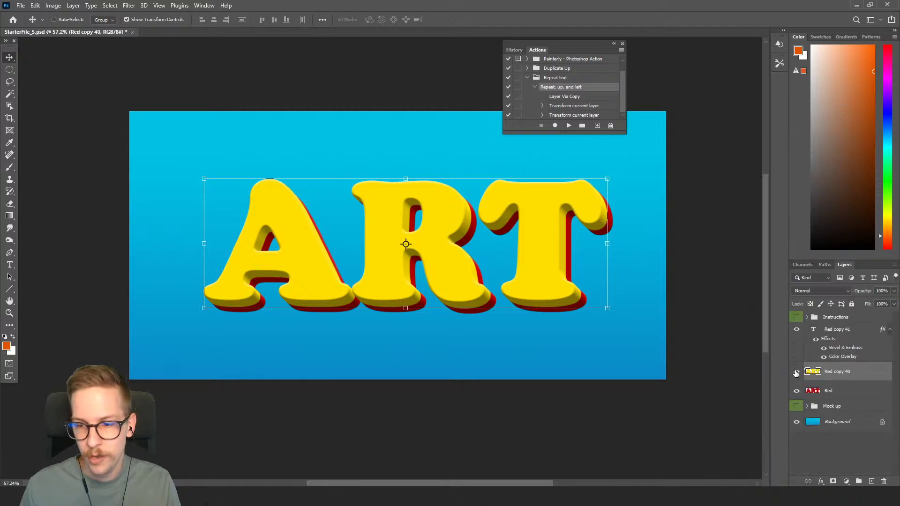
- Toggle the merged yellow extrusion layer's visibility to check it, and rename the layer as Yellow
click(796, 371)
click(797, 371)
double_click(838, 372)
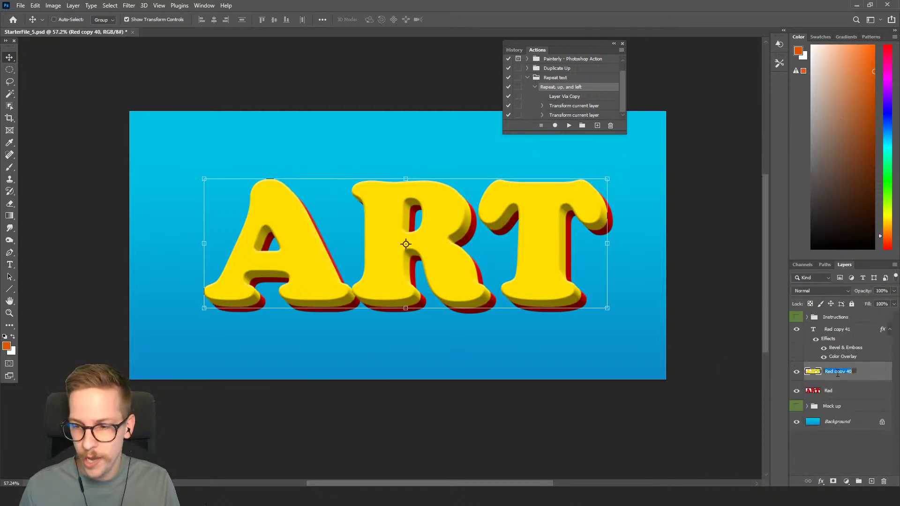
text(Yellow)
key(Return)
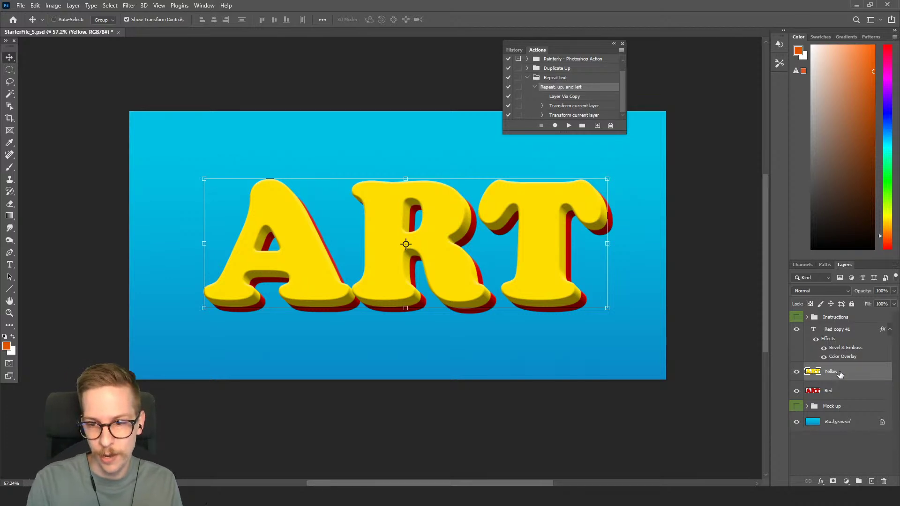
- Delete the merged Yellow layer to view the front text directly over the Red layer, and undo the deletion
key(Delete)
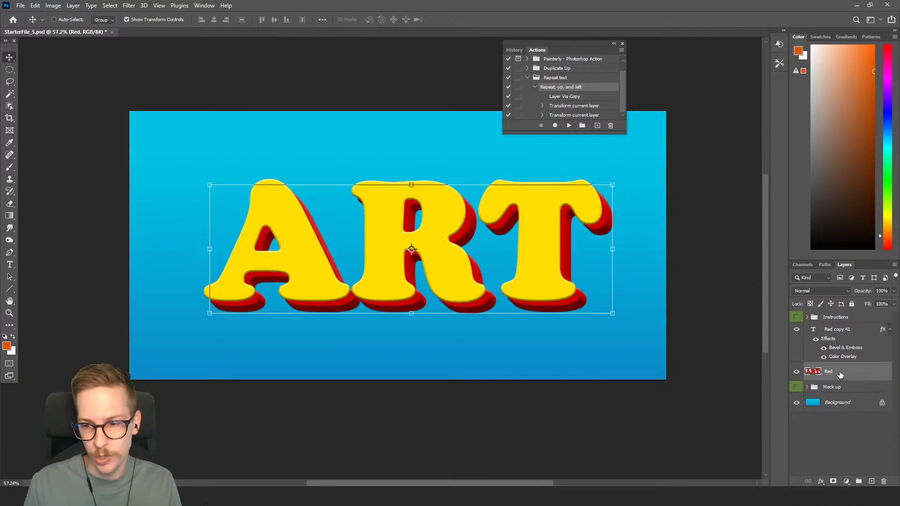
click(842, 331)
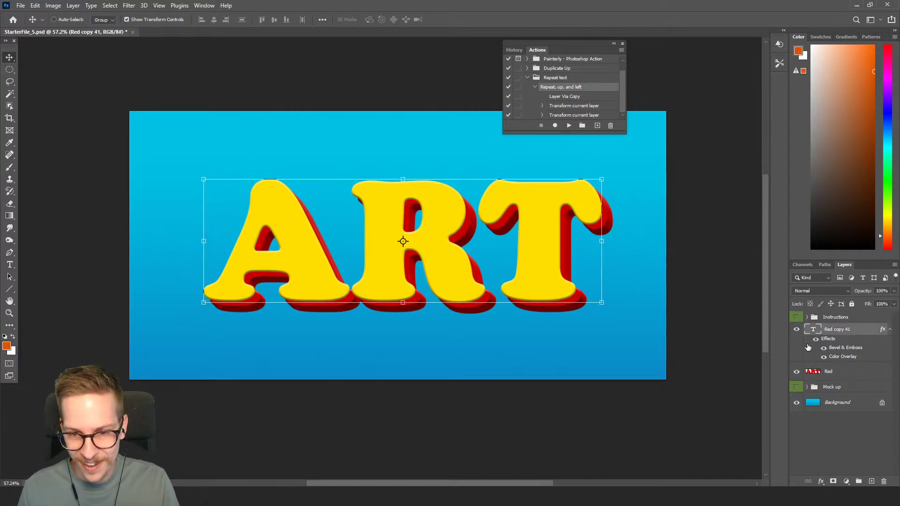
key(ctrl+z)
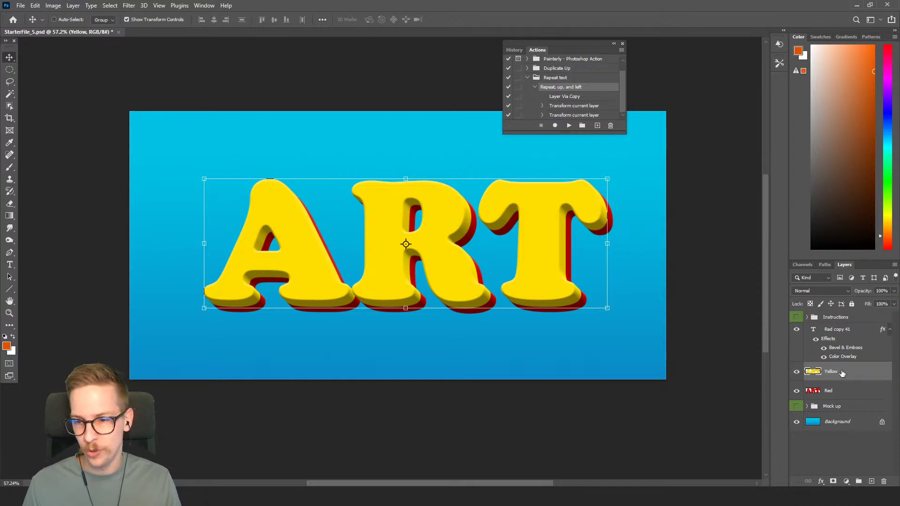
click(839, 330)
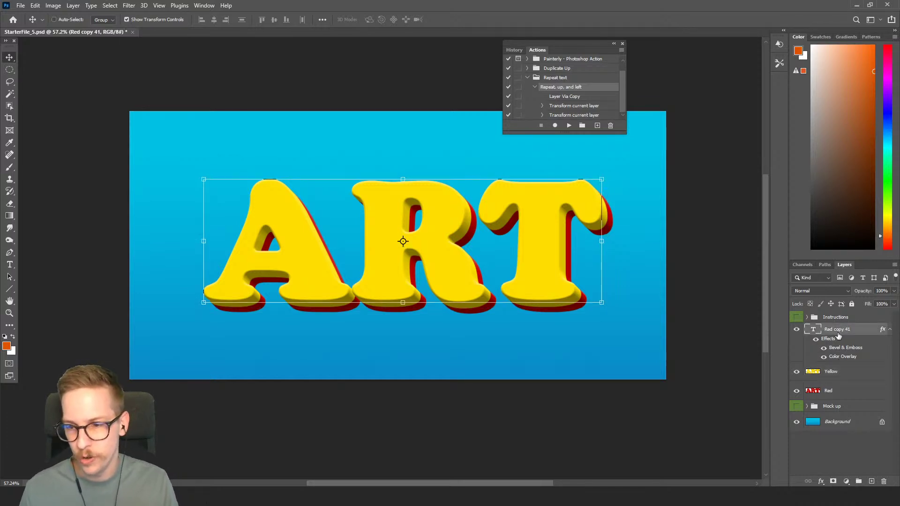
double_click(862, 331)
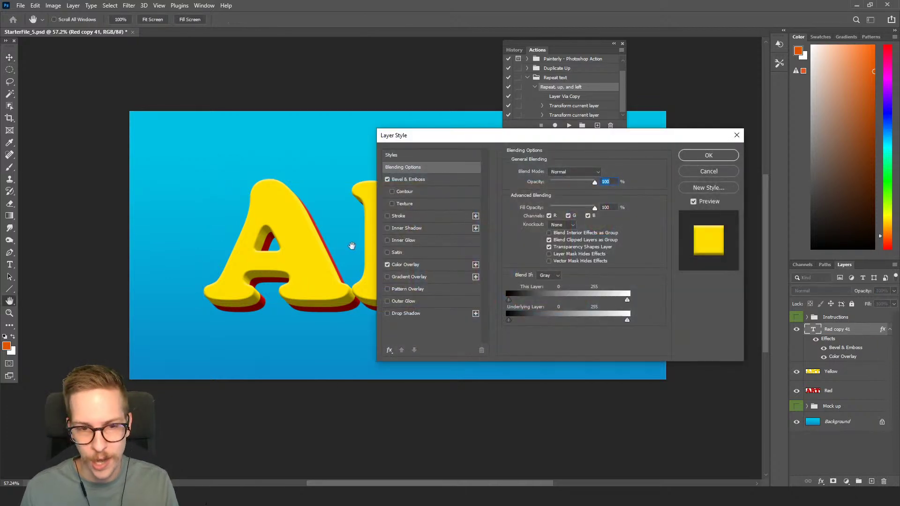
click(406, 266)
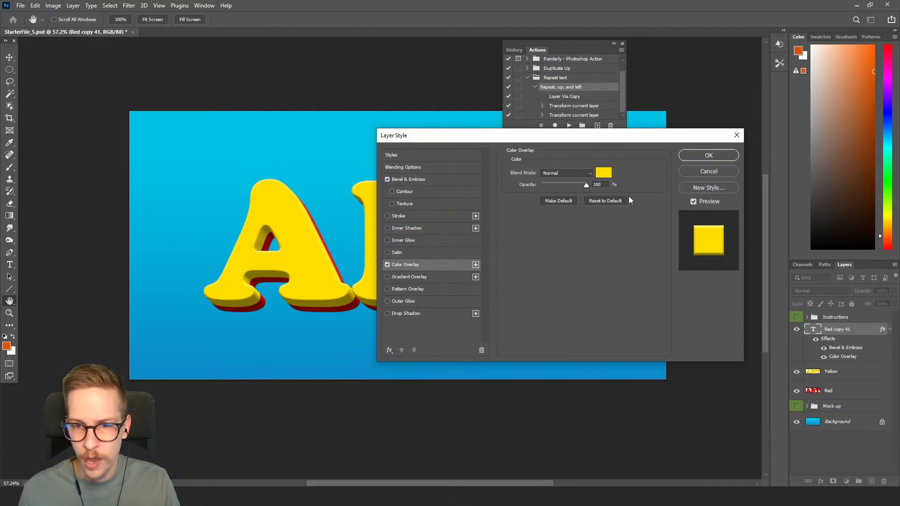
key(Return)
- Copy the Mock up group's Orange text outside the group, offset toward the canvas's lower left as a color reference, and hide the collapsed group
click(796, 406)
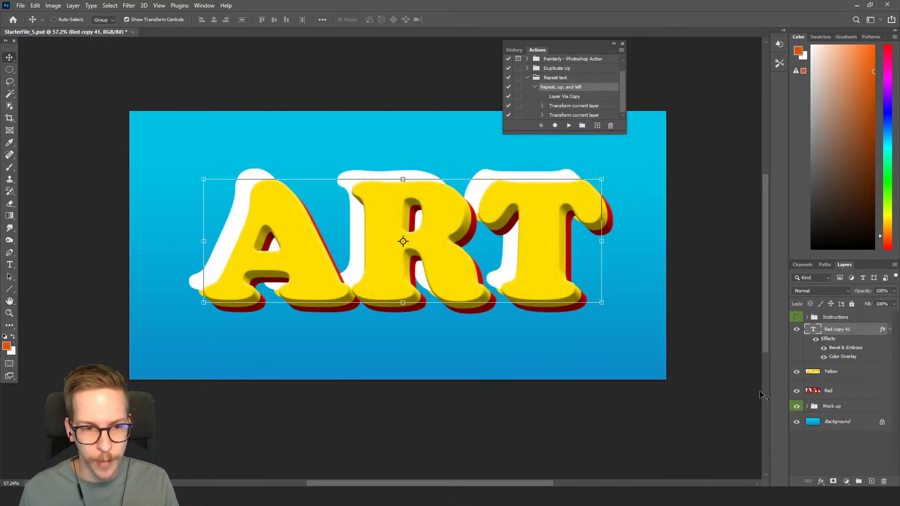
click(846, 410)
click(806, 405)
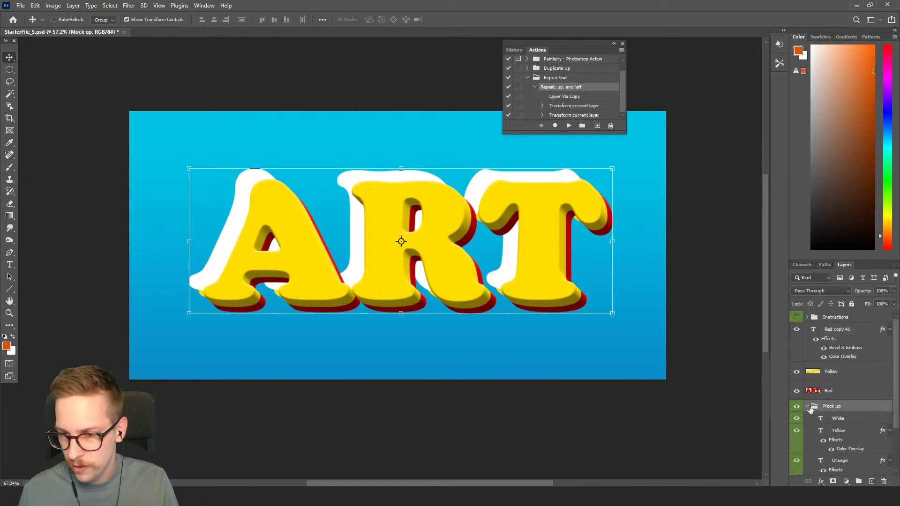
scroll(837, 453, down, 1)
click(844, 438)
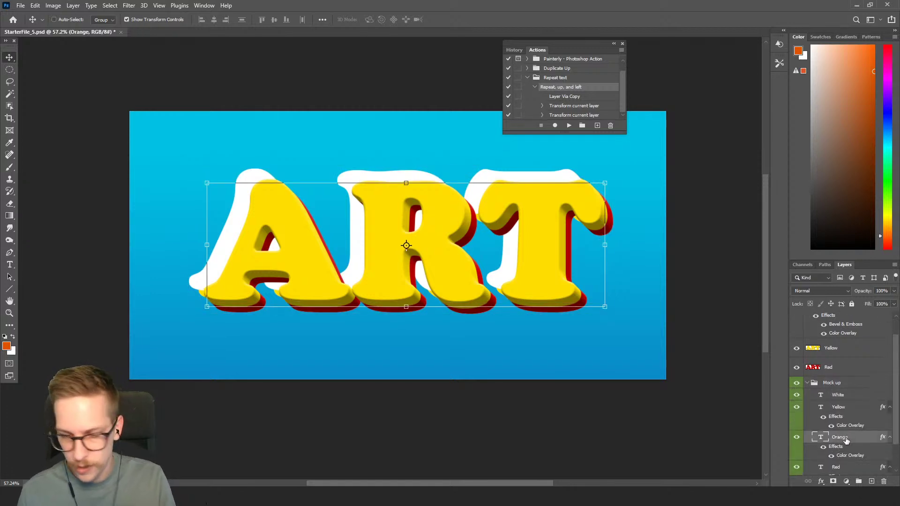
key(ctrl+j)
drag(841, 439, 839, 375)
drag(450, 233, 406, 291)
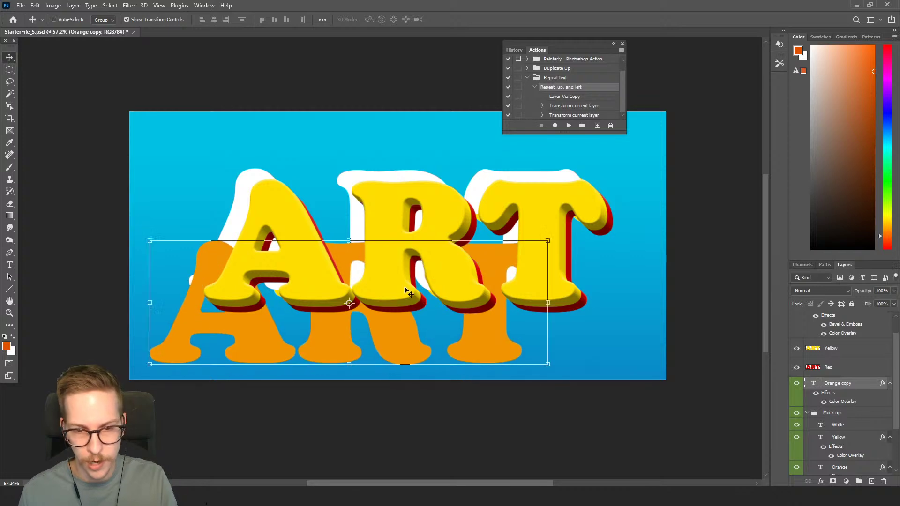
click(808, 413)
click(796, 436)
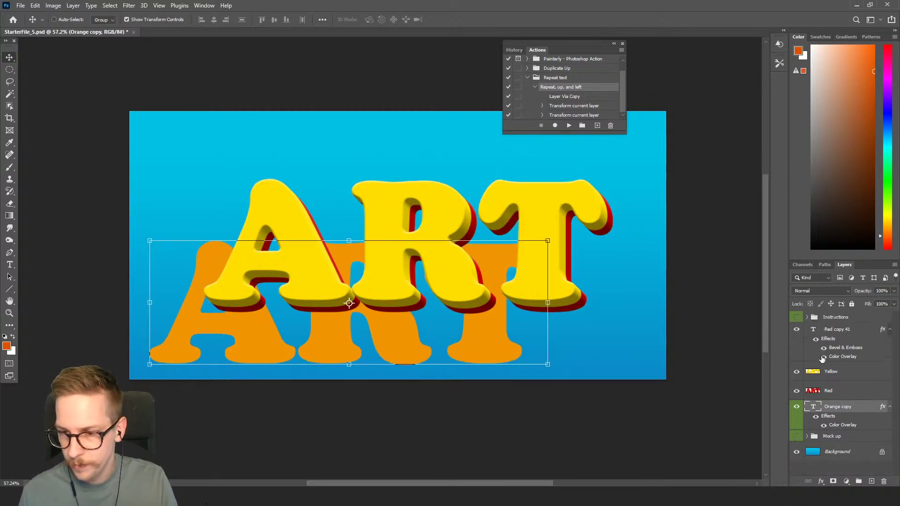
- Set the Color Overlay of Red copy 41 to orange f19503 sampled from the exposed Orange copy text
click(839, 331)
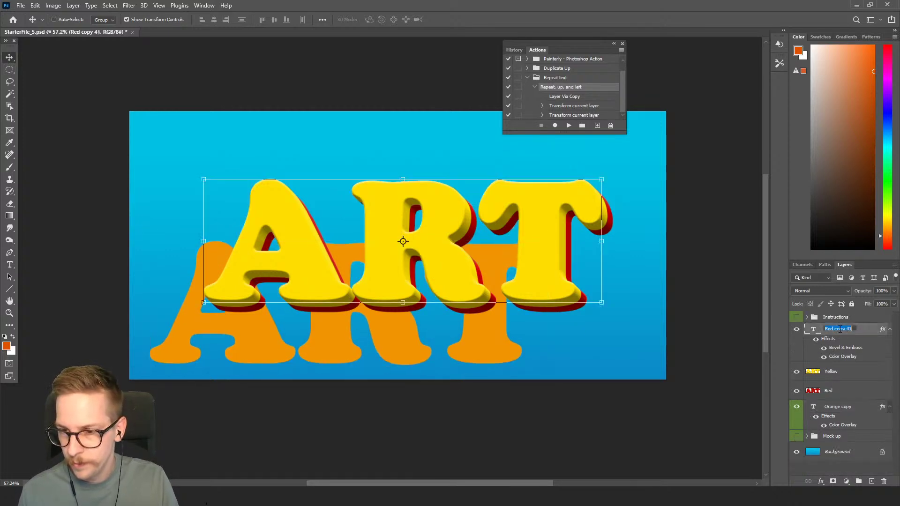
double_click(867, 334)
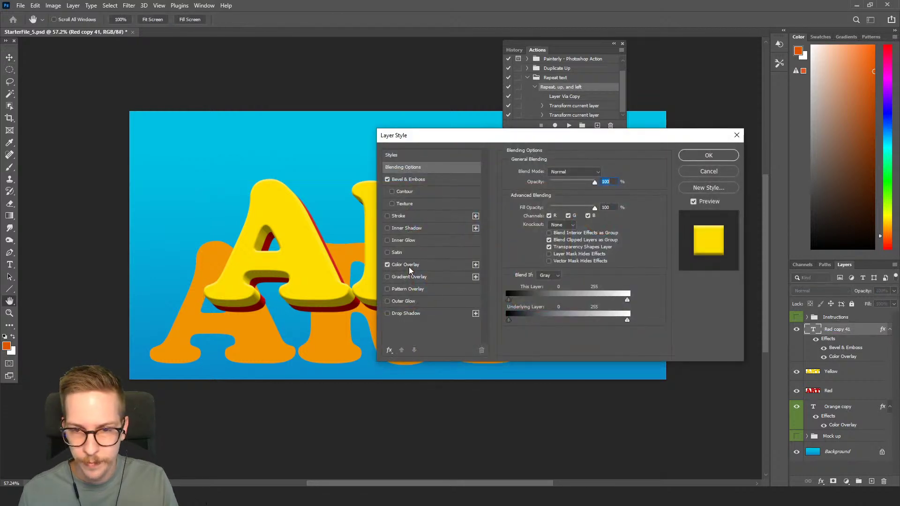
click(409, 265)
click(593, 174)
click(594, 175)
click(605, 175)
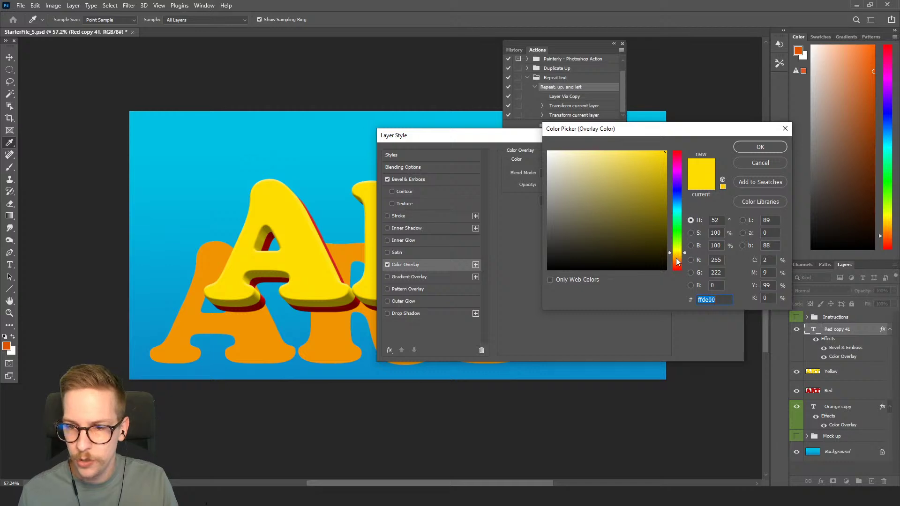
click(341, 330)
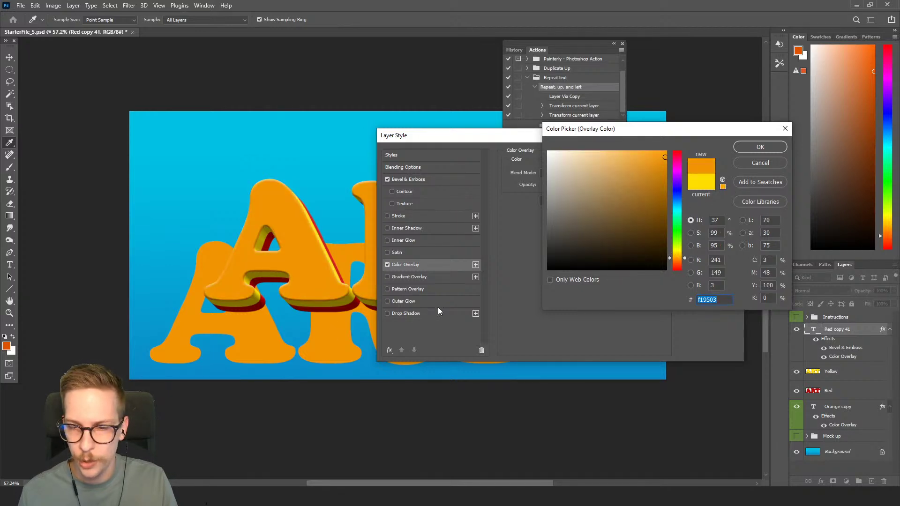
click(760, 146)
click(702, 157)
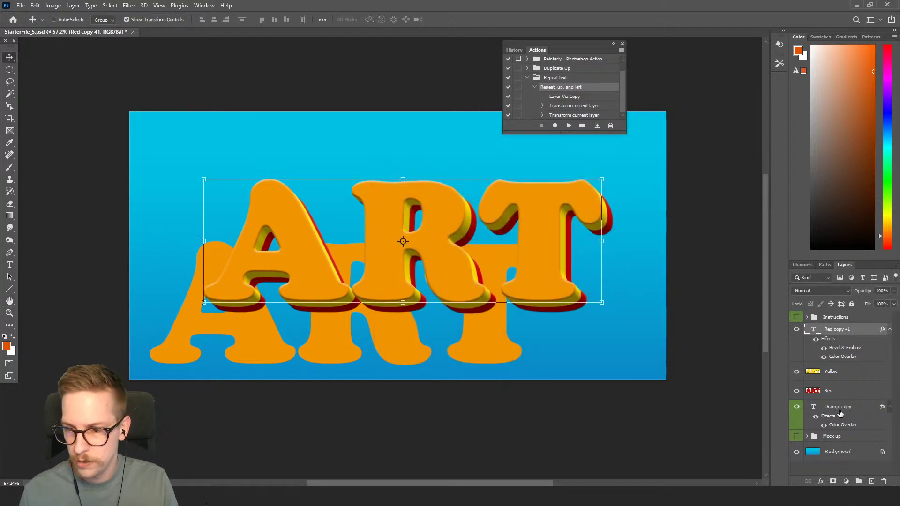
- Delete the Orange copy reference layer and select Red copy 41 again
click(839, 408)
key(Delete)
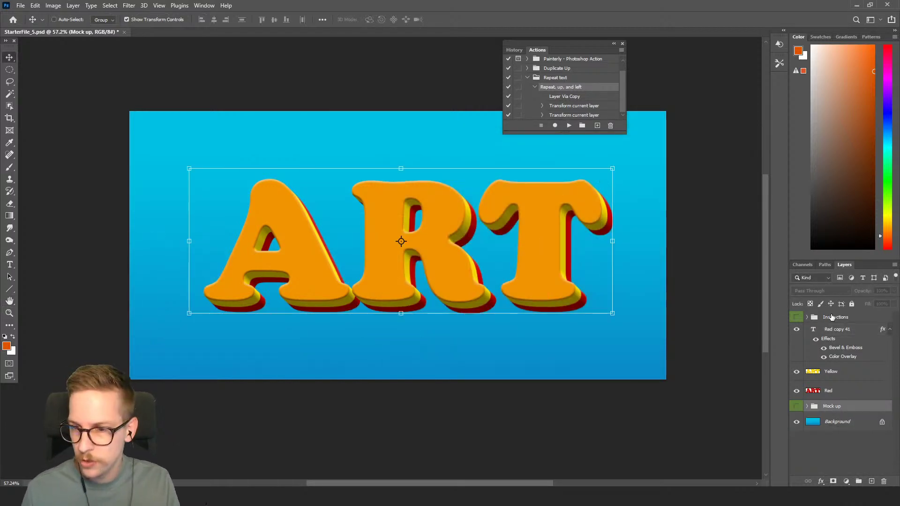
click(825, 333)
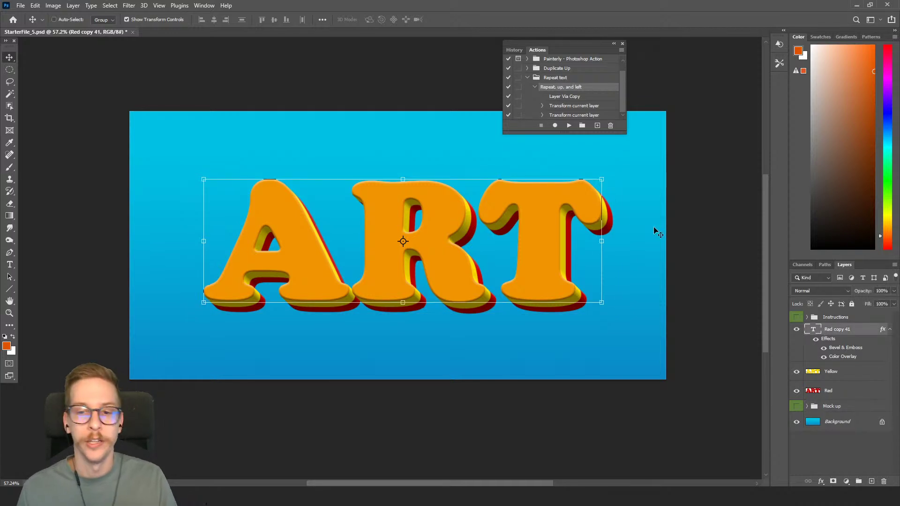
- Rename Red copy 41 as Orange and replay the "Repeat, up, and left" action on it until there are 22 orange copies
double_click(828, 330)
text(Orange)
key(Return)
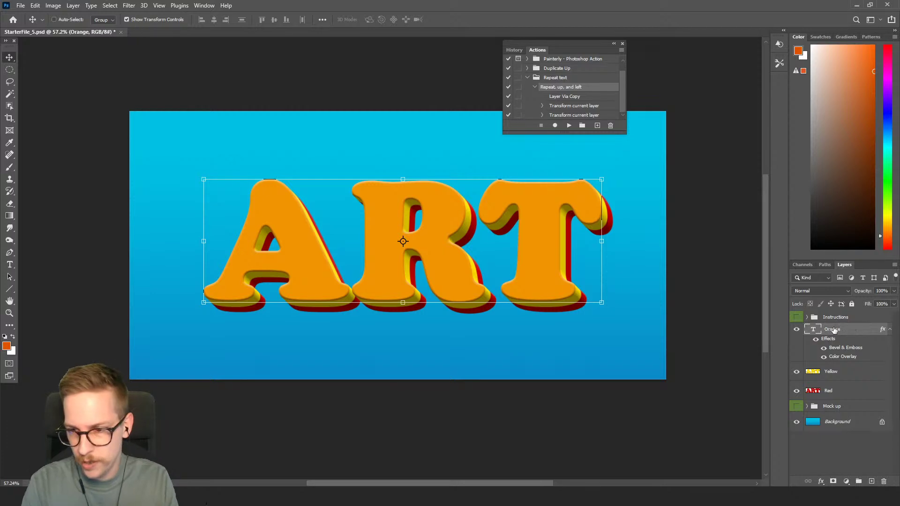
click(570, 126)
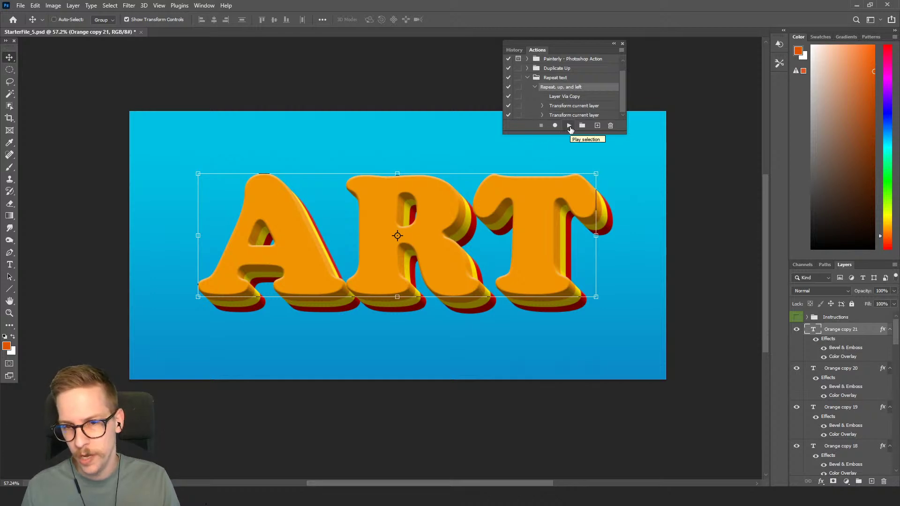
click(569, 126)
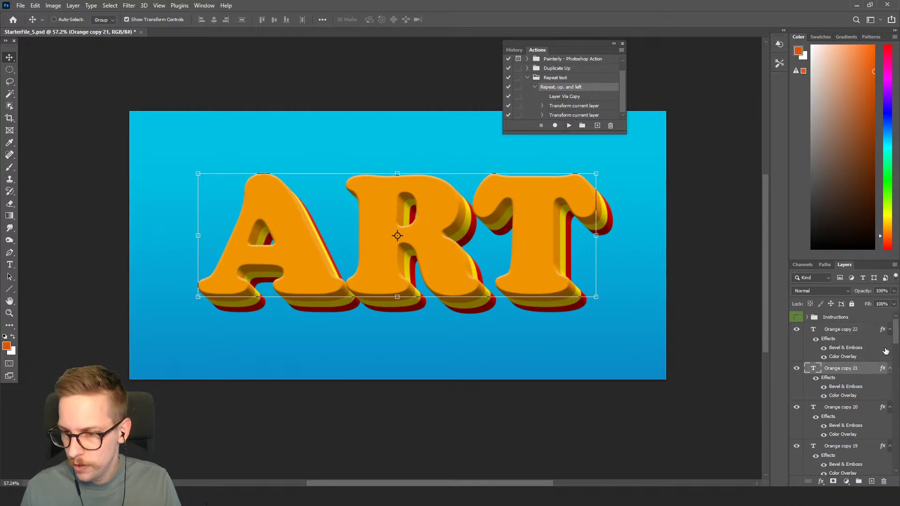
- Rasterize the type of all layers from Orange copy 21 down to Orange and merge them, leaving Orange copy 22 separate
click(846, 330)
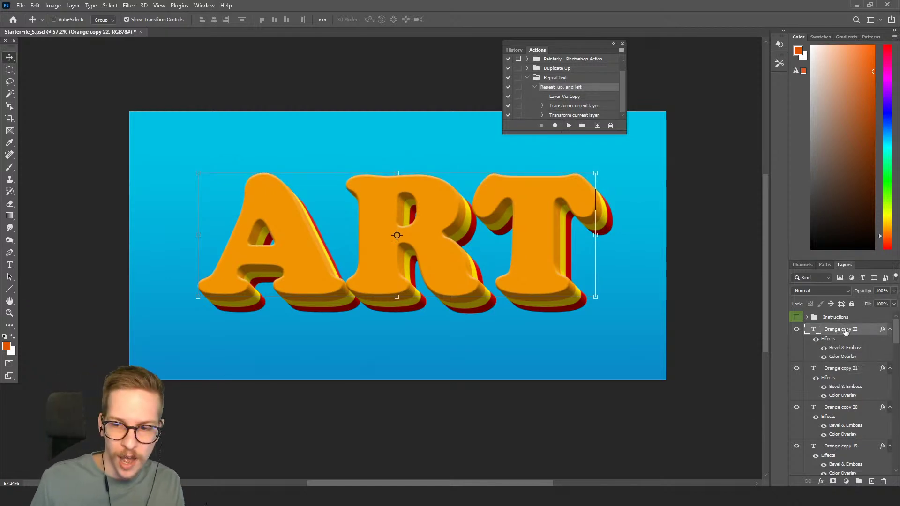
click(839, 371)
drag(896, 340, 896, 464)
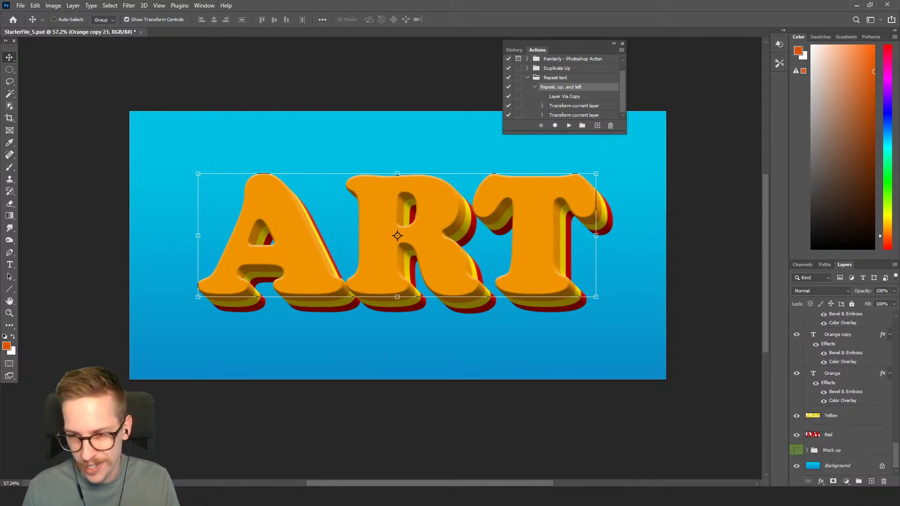
shift+click(848, 375)
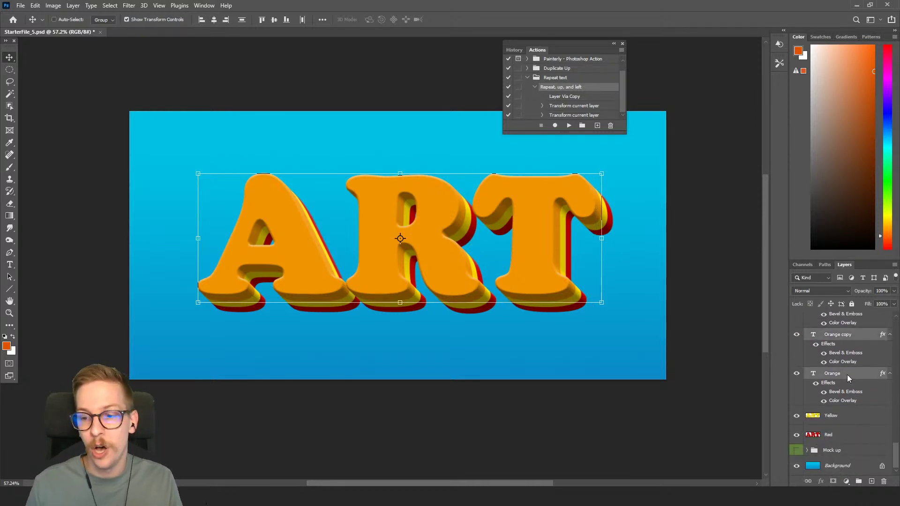
right_click(848, 375)
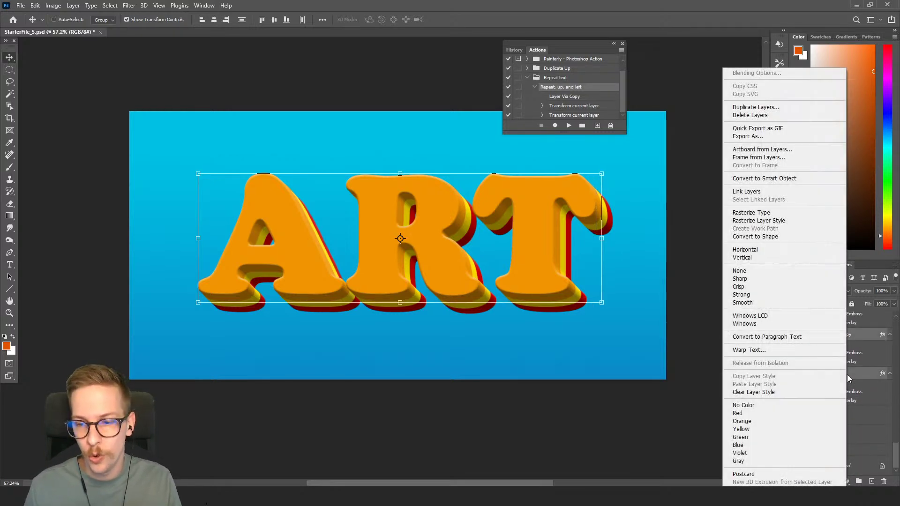
click(751, 213)
right_click(843, 339)
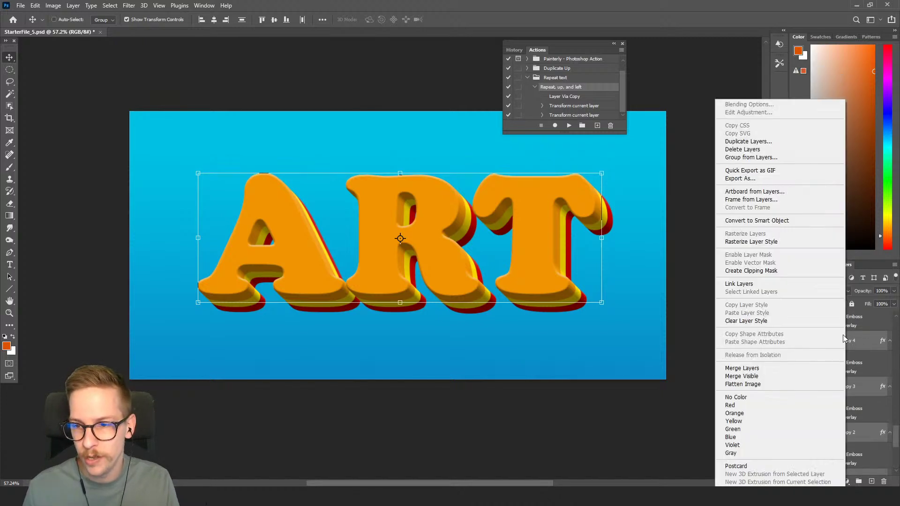
click(742, 369)
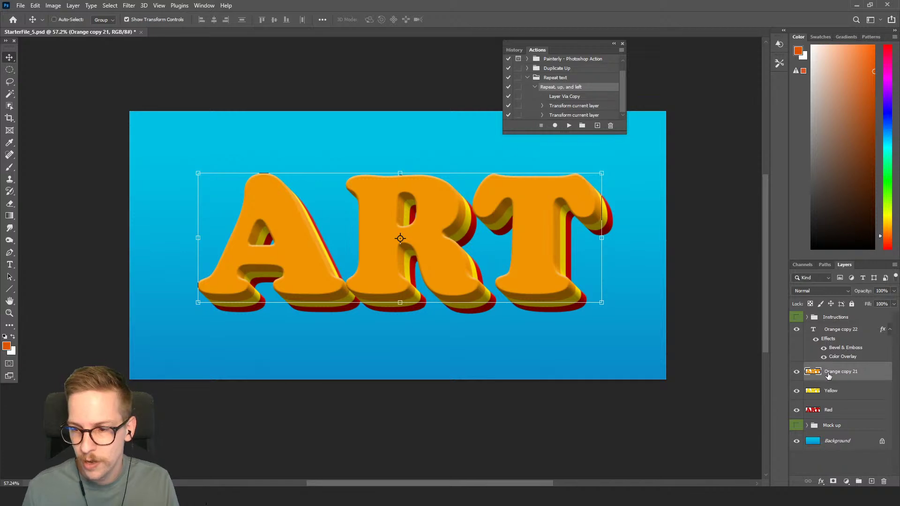
- Rename the merged layer as Orange and hide the Orange copy 22 text layer
text(Ora)
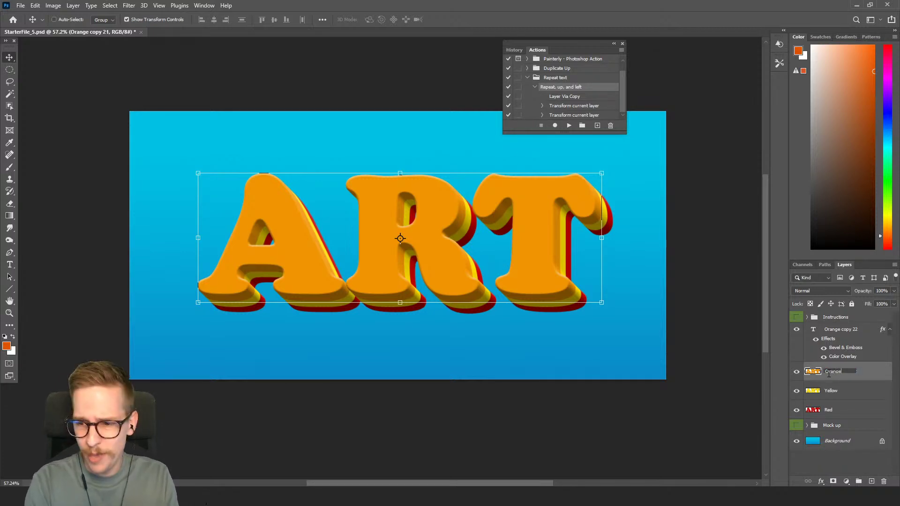
text(nge)
key(Return)
click(797, 329)
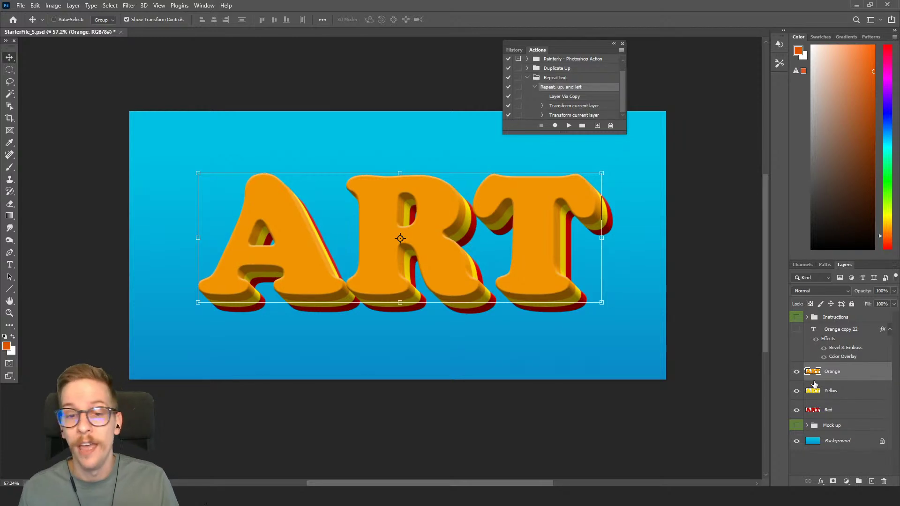
- Close the floating Actions window to clear the canvas view
key(b)
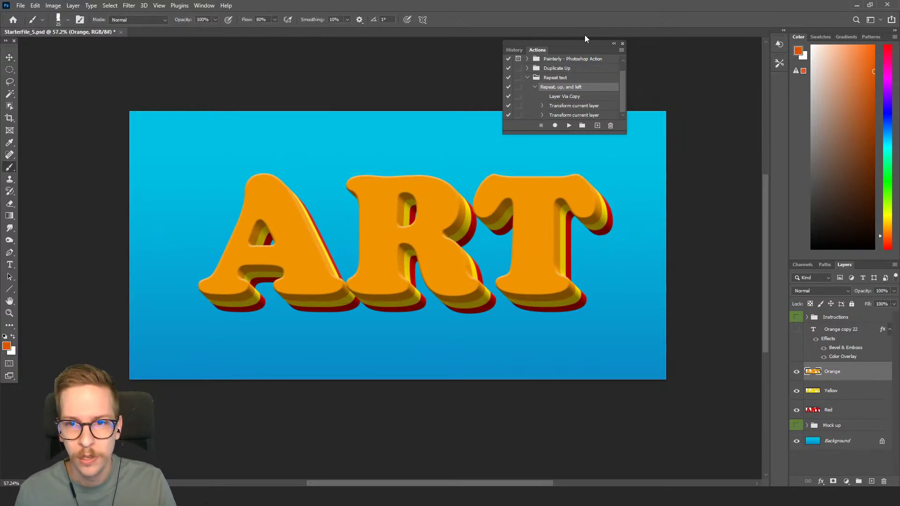
click(622, 45)
drag(599, 233, 590, 241)
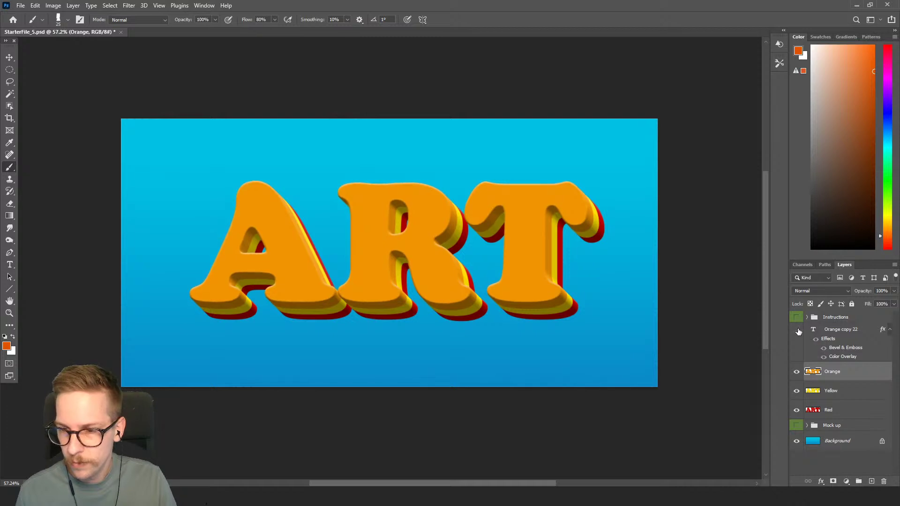
- Show the Mock up group, duplicate its White text layer above Orange copy 22 outside the group, and collapse the group
click(797, 425)
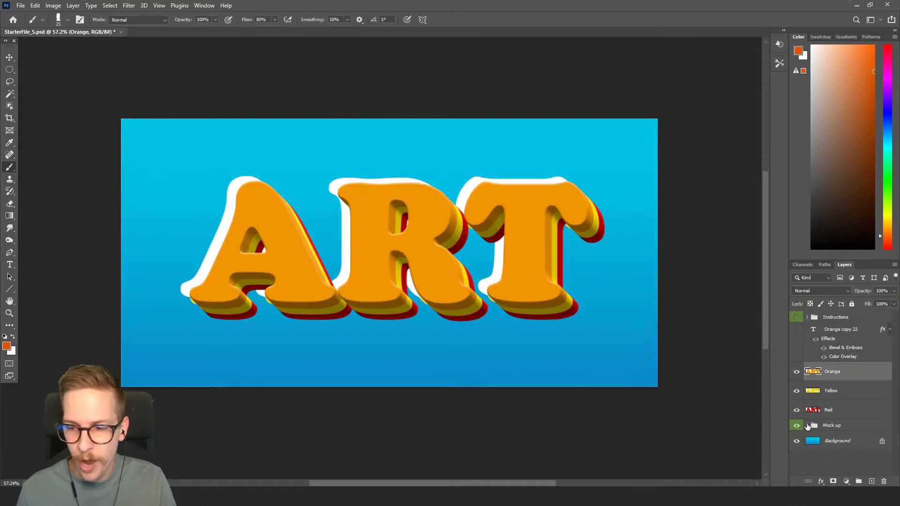
click(807, 425)
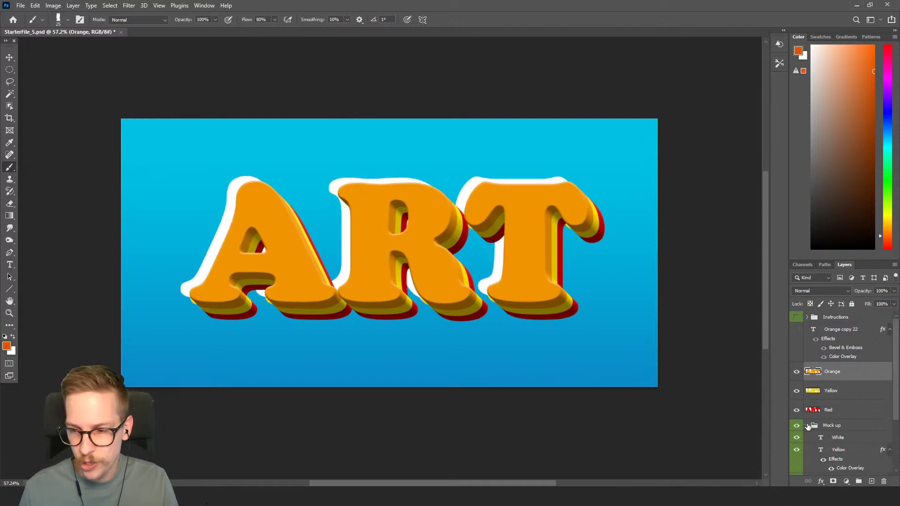
right_click(848, 438)
click(851, 443)
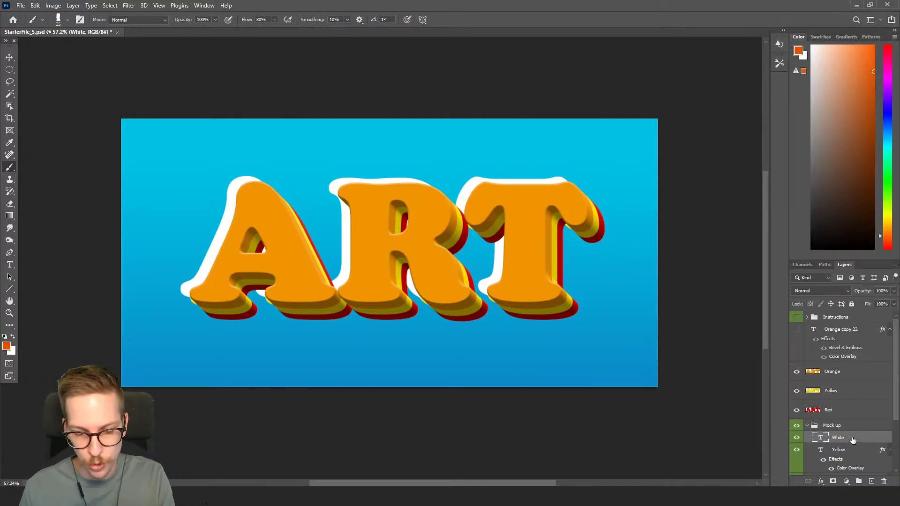
key(ctrl+j)
drag(852, 438, 841, 328)
click(807, 437)
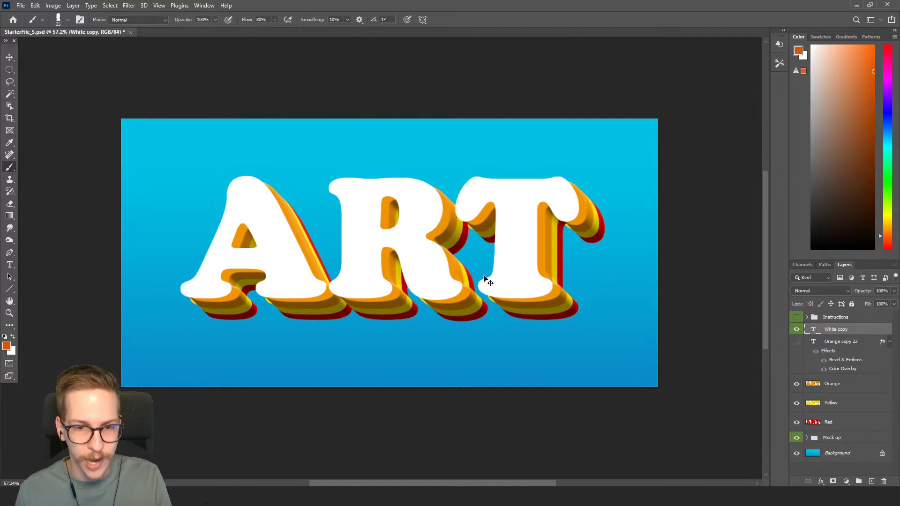
- Align the White copy text over the front face of the orange letters and hide the Mock up group
key(v)
mouse_move(432, 237)
mouse_down()
mouse_move(438, 252)
mouse_move(506, 252)
mouse_move(443, 247)
mouse_up()
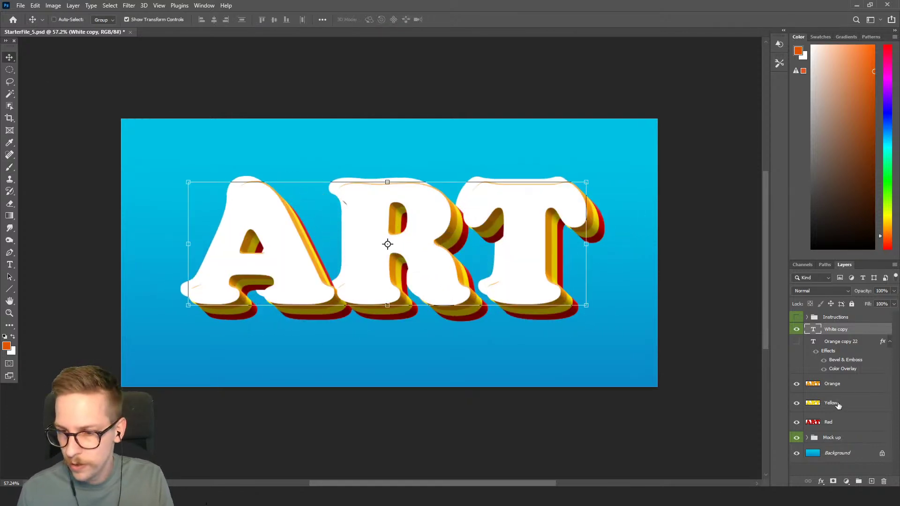
click(796, 437)
mouse_move(515, 241)
mouse_down()
mouse_move(504, 249)
mouse_move(506, 227)
mouse_move(518, 242)
mouse_up()
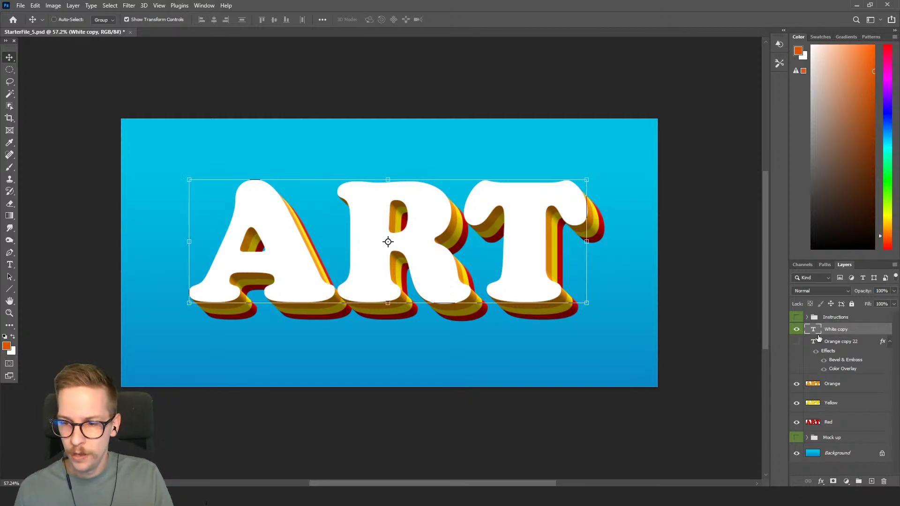
click(796, 330)
click(796, 330)
key(b)
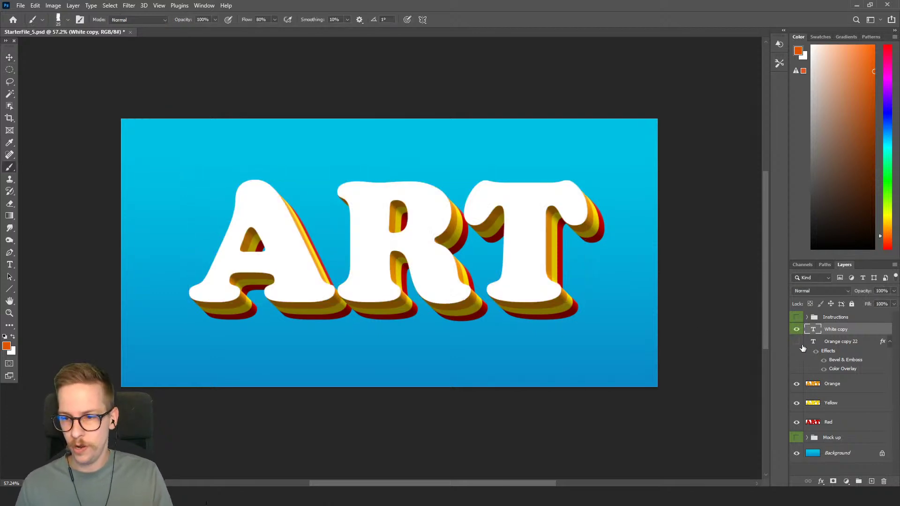
- Try Bevel & Emboss on the White copy layer, comparing the text with and without it, and leave the effect off
double_click(851, 328)
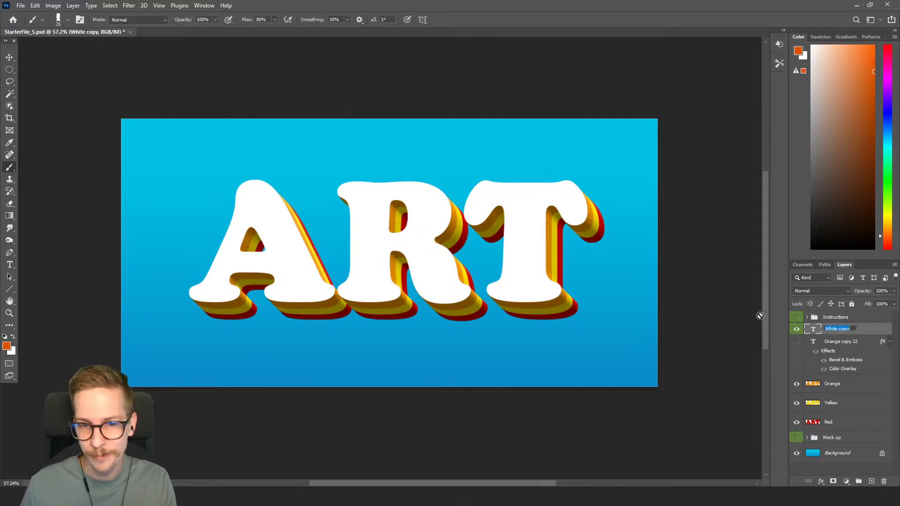
click(867, 332)
double_click(867, 332)
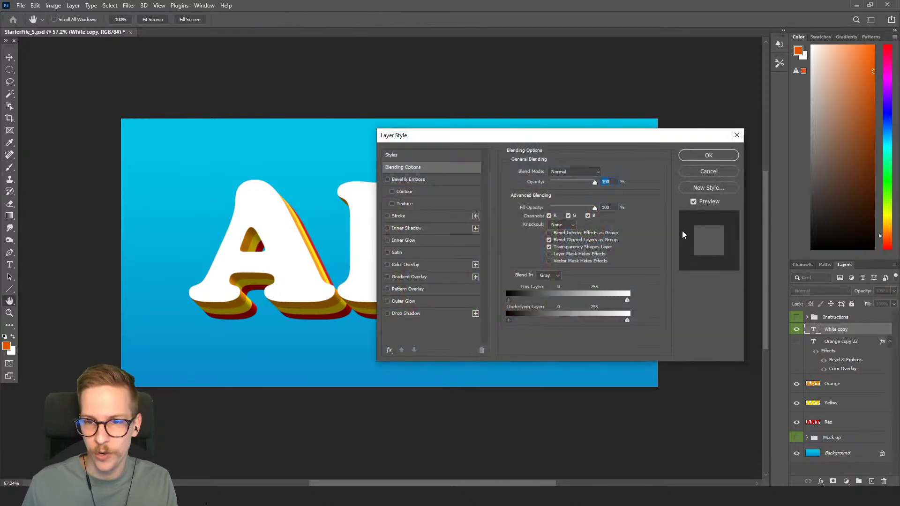
drag(480, 137, 565, 146)
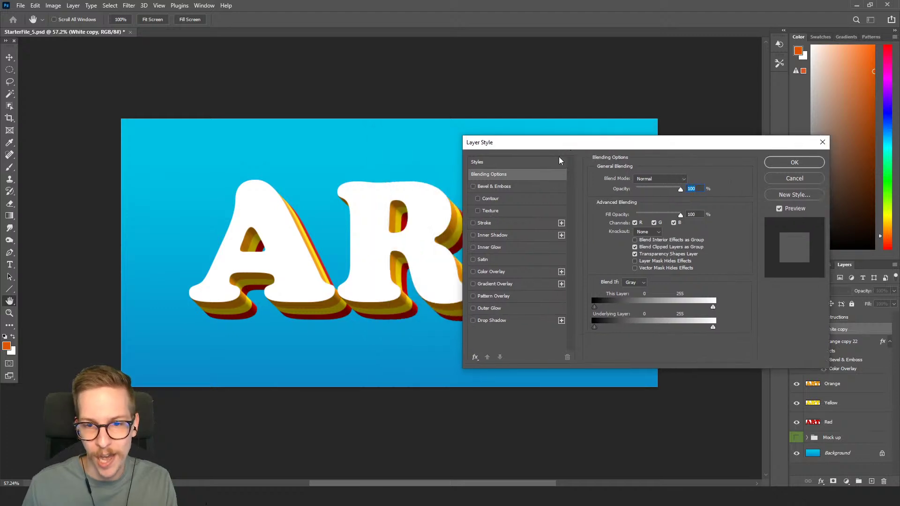
click(473, 187)
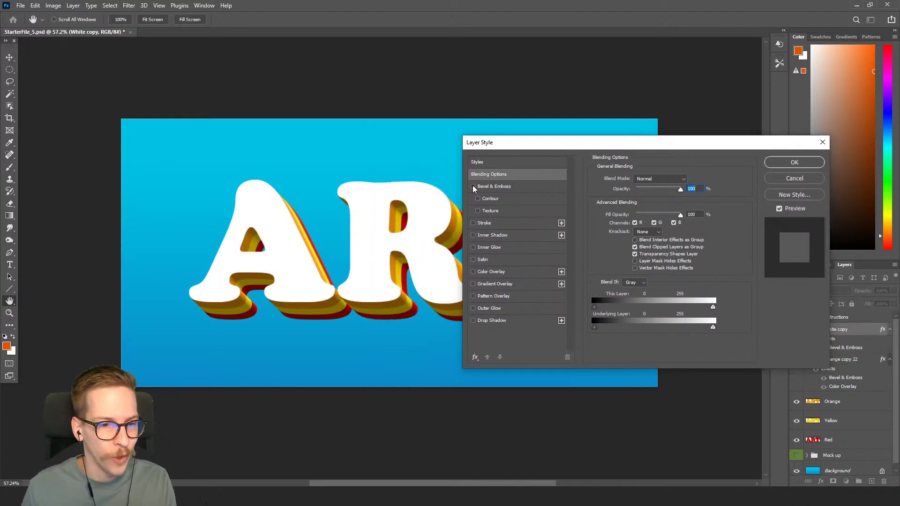
click(473, 187)
click(473, 187)
click(473, 187)
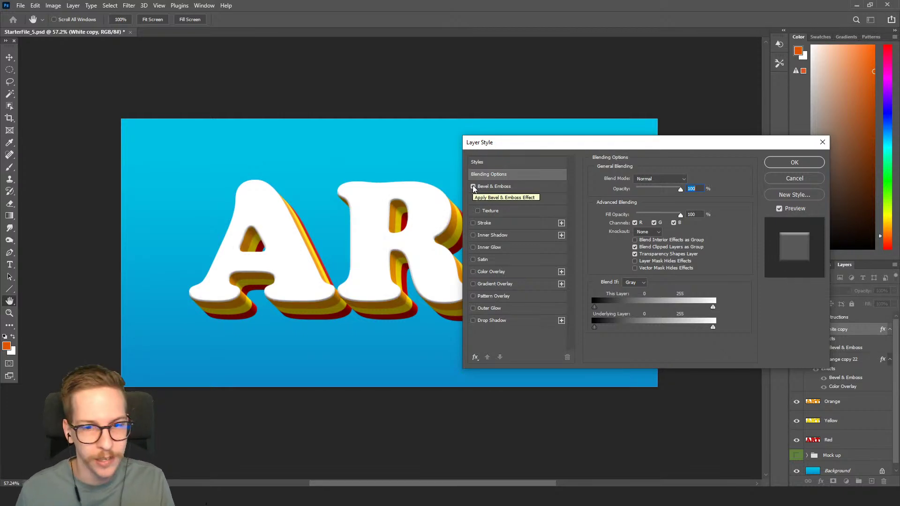
click(473, 187)
click(473, 187)
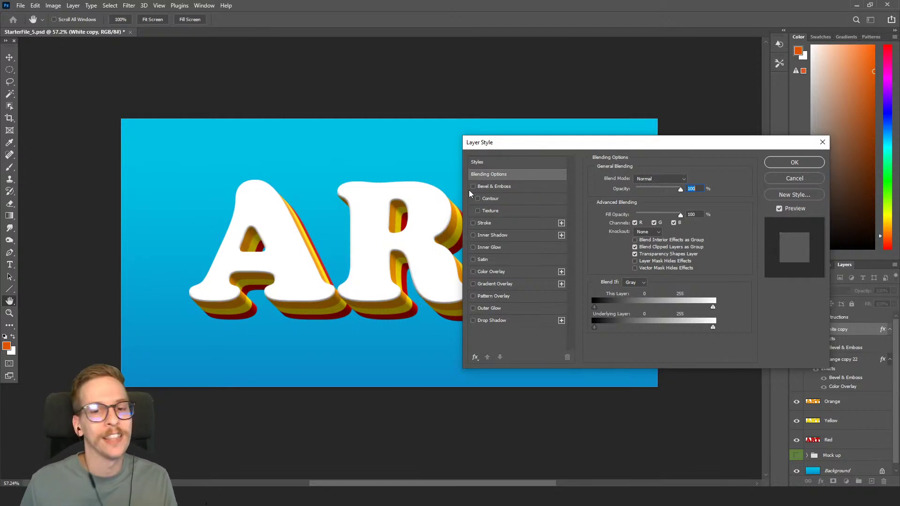
click(473, 187)
click(795, 162)
key(b)
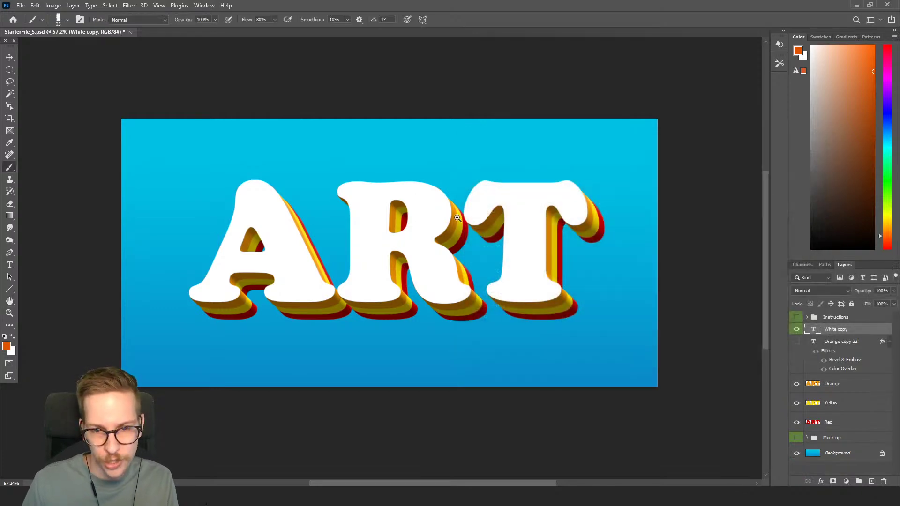
scroll(457, 218, up, 5)
scroll(361, 290, down, 6)
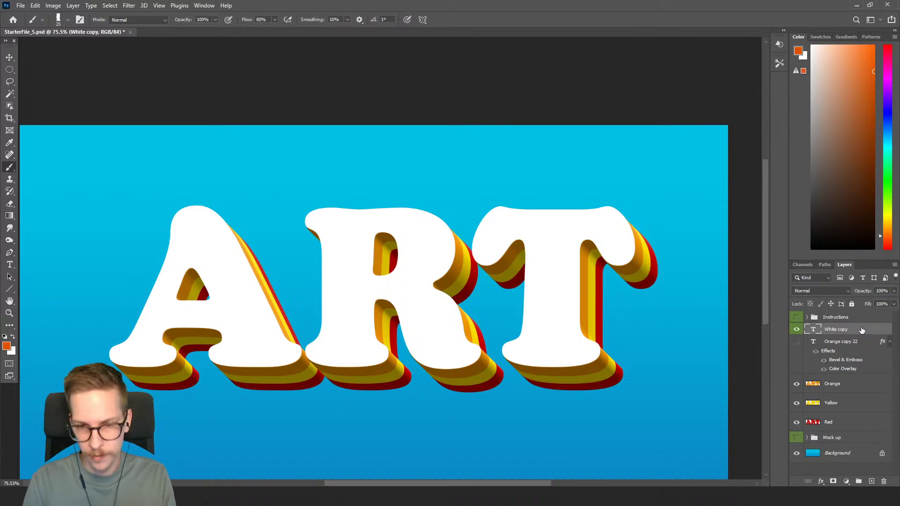
key(v)
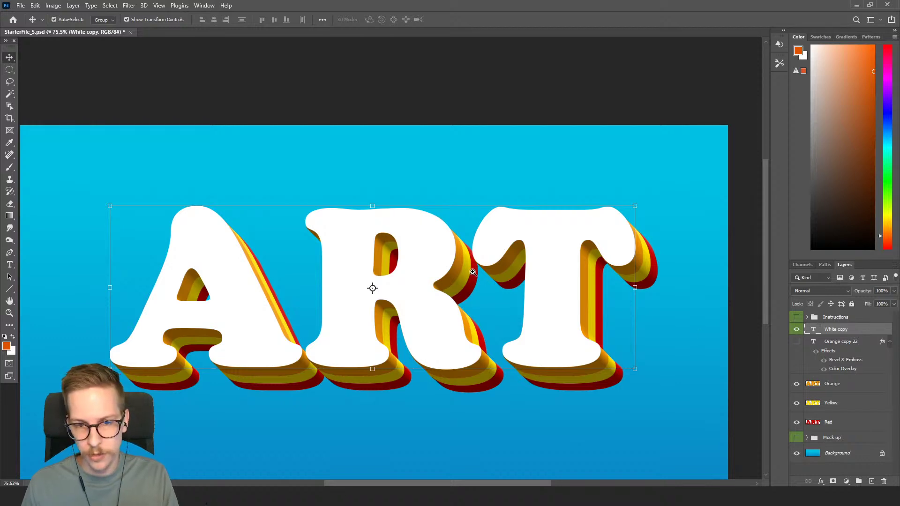
scroll(467, 279, down, 2)
key(b)
drag(472, 266, 478, 239)
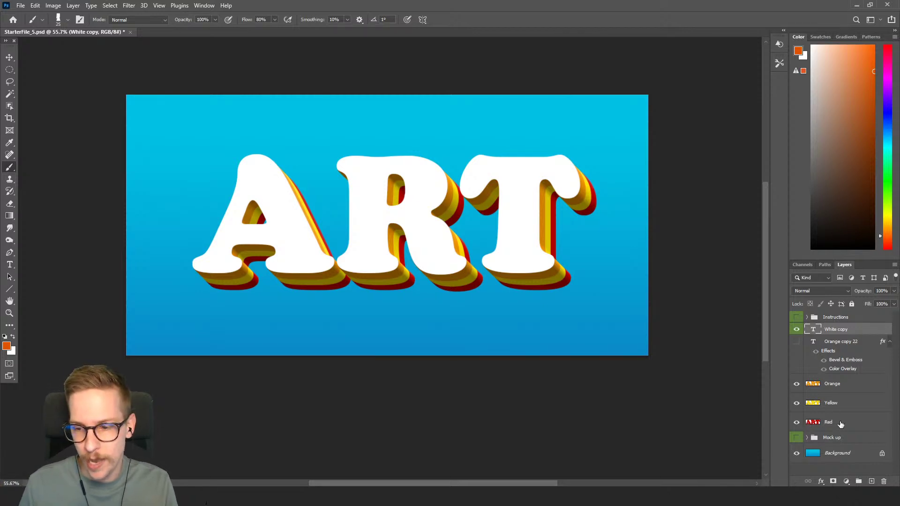
- Group the layers from White copy down to Red, name the group Final text, and hide it
shift+click(852, 424)
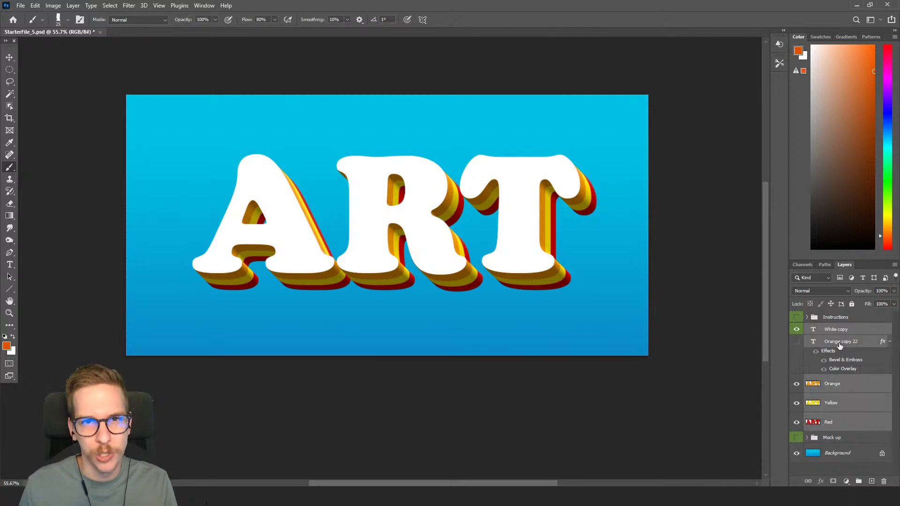
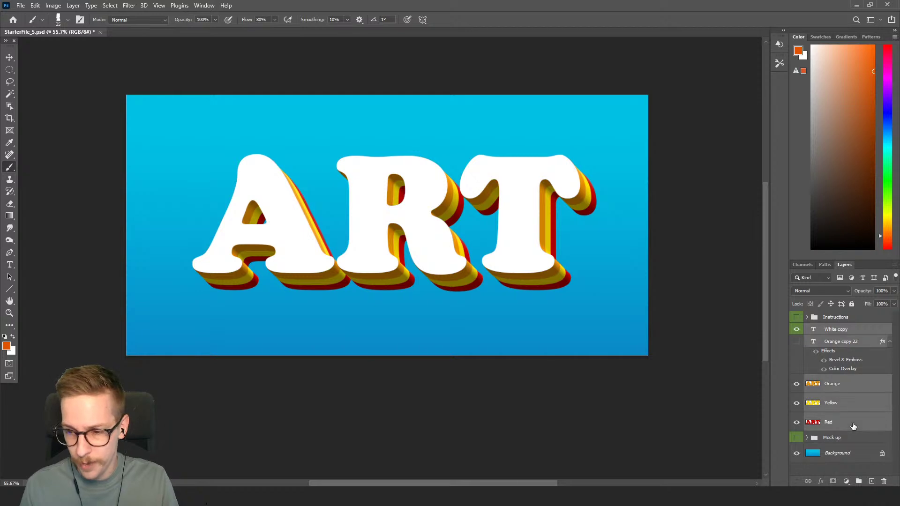
key(ctrl+g)
double_click(837, 329)
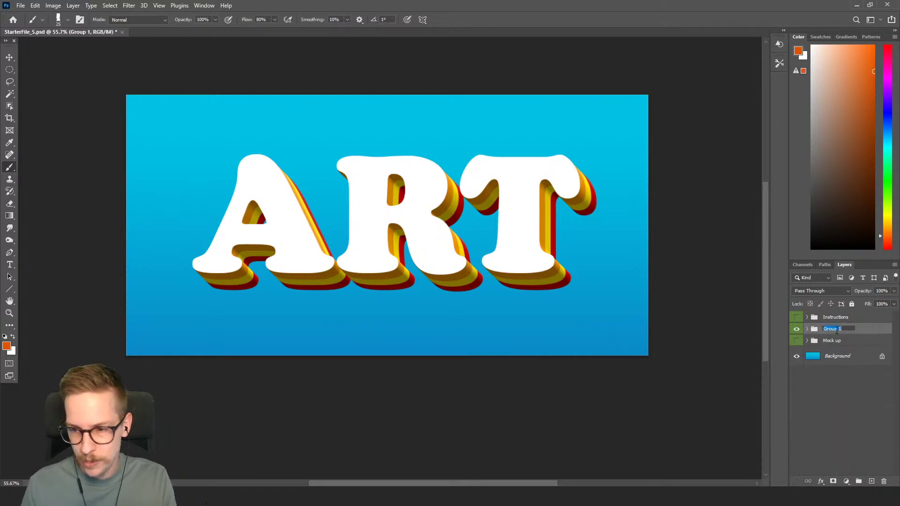
text(Final te)
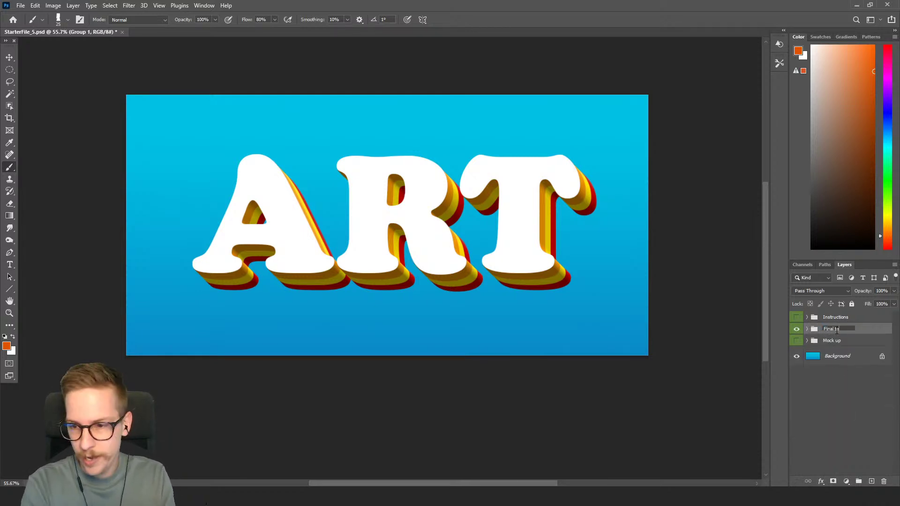
text(xt)
key(Return)
click(796, 329)
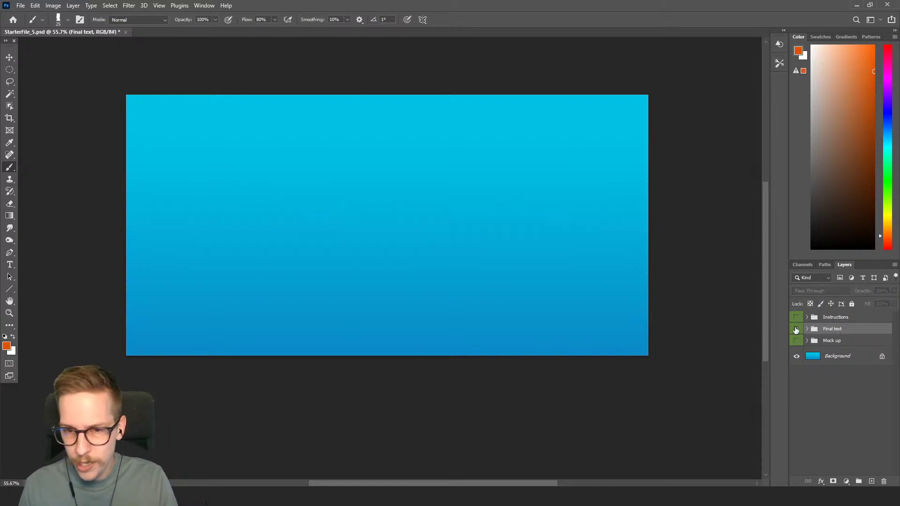
- Compare the Mock up and Final text groups by alternating their visibility, and examine the mock-up's flat colour layers around the letter A
click(797, 341)
click(797, 331)
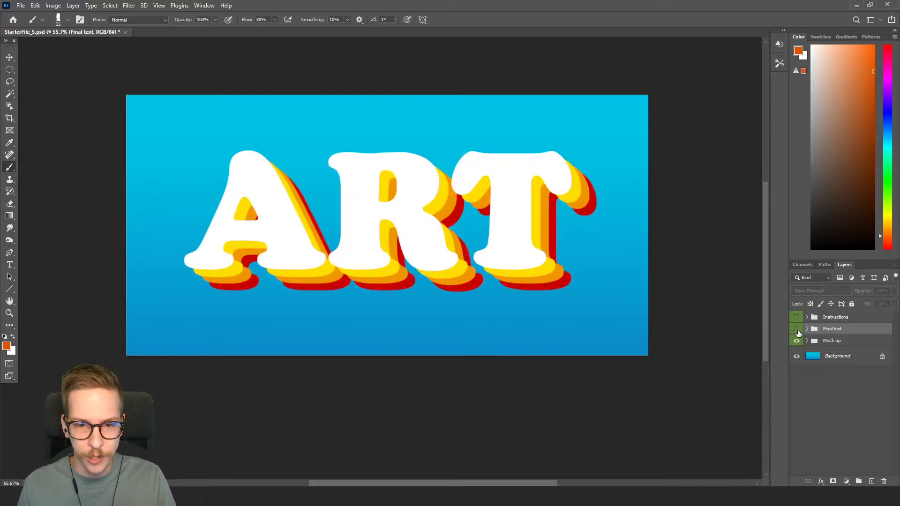
click(797, 330)
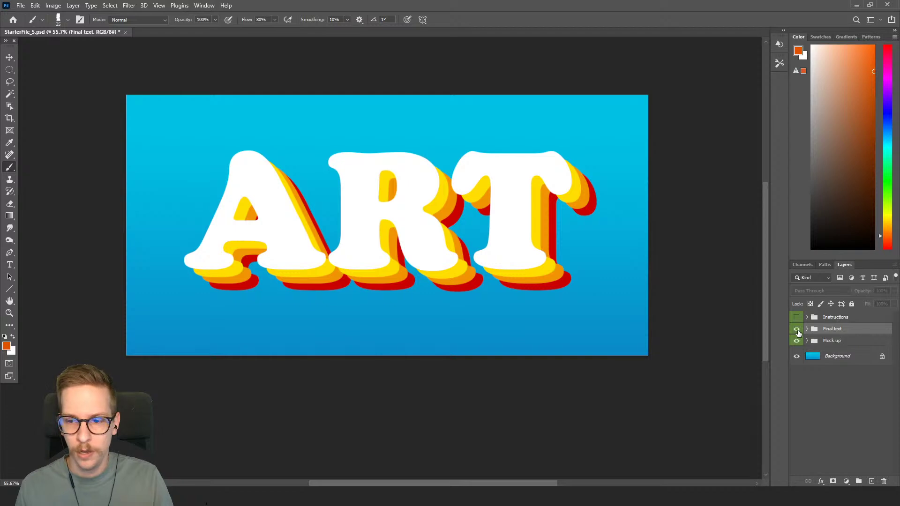
click(796, 340)
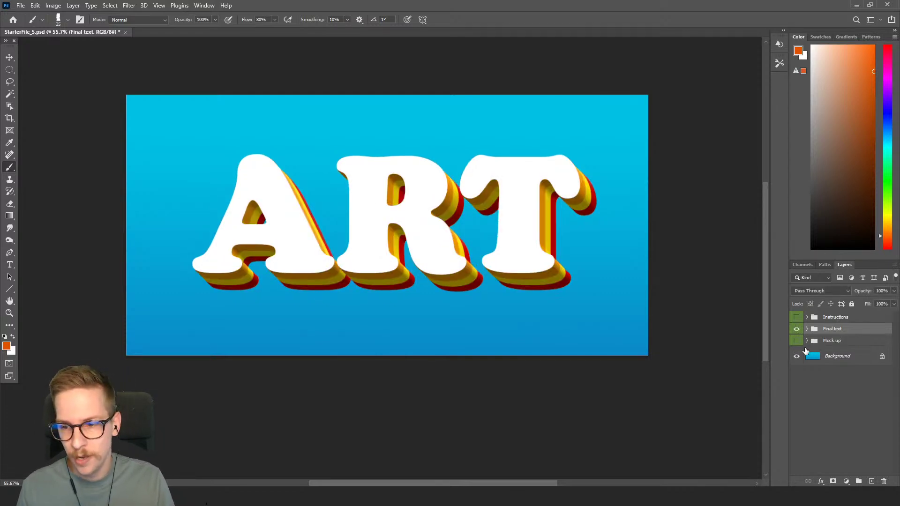
click(797, 341)
click(797, 329)
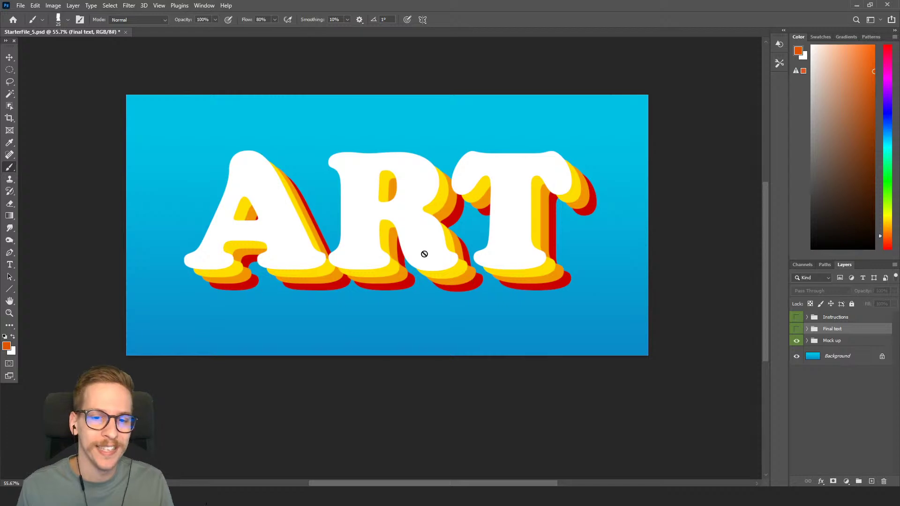
scroll(243, 279, up, 8)
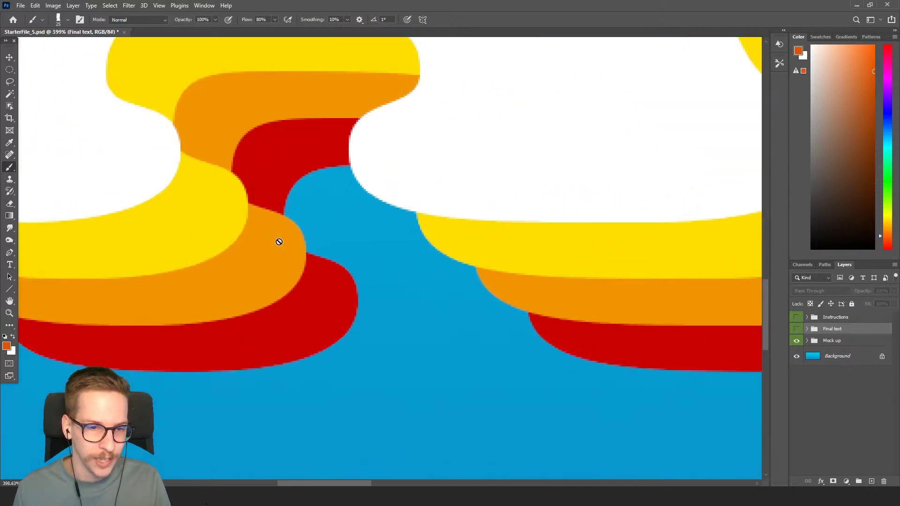
scroll(422, 227, down, 8)
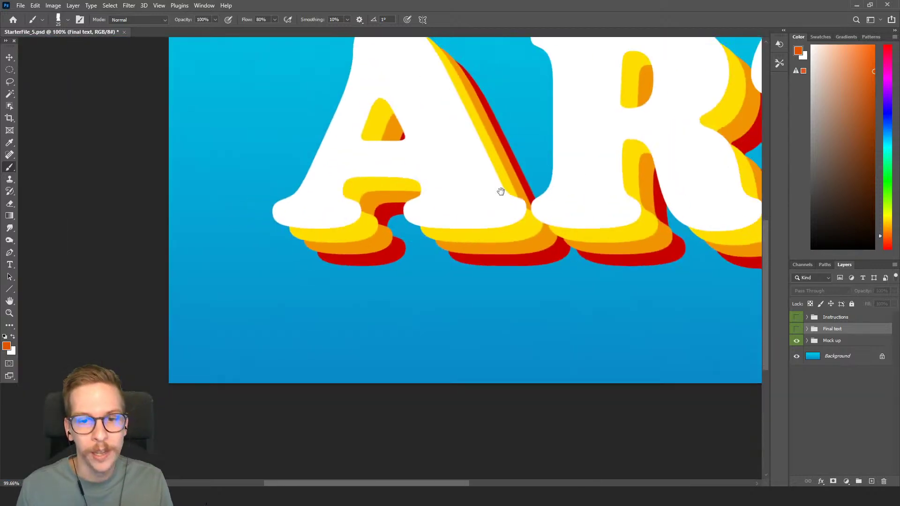
scroll(558, 232, down, 5)
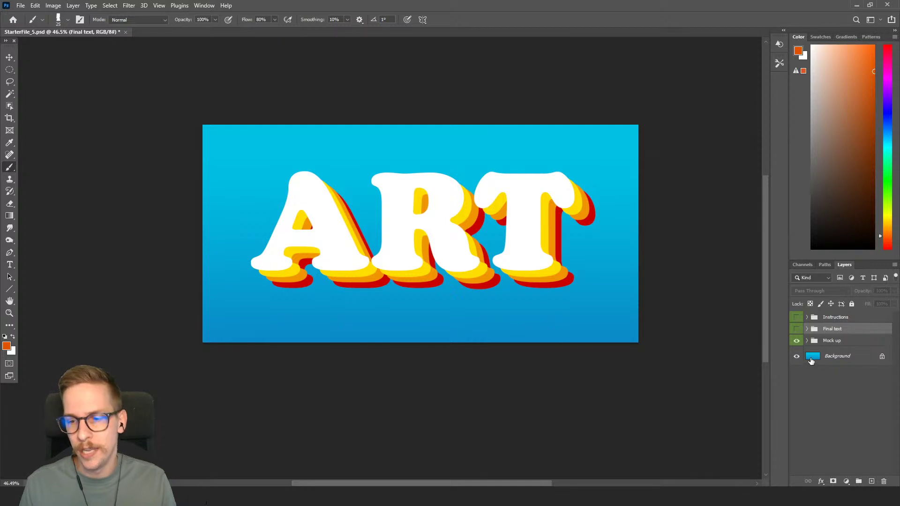
- Alternate between the Mock up and Final text groups to compare their shading, leaving only Final text shown
click(796, 340)
click(796, 329)
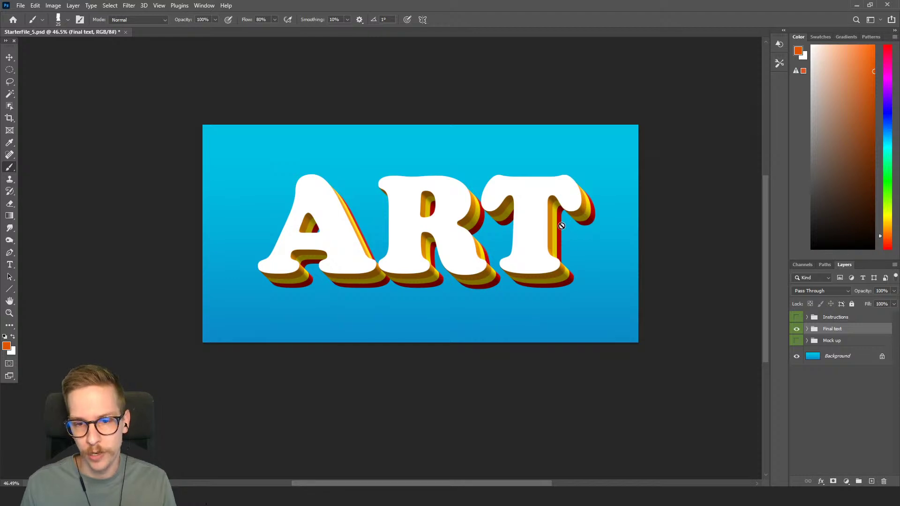
click(796, 329)
click(796, 341)
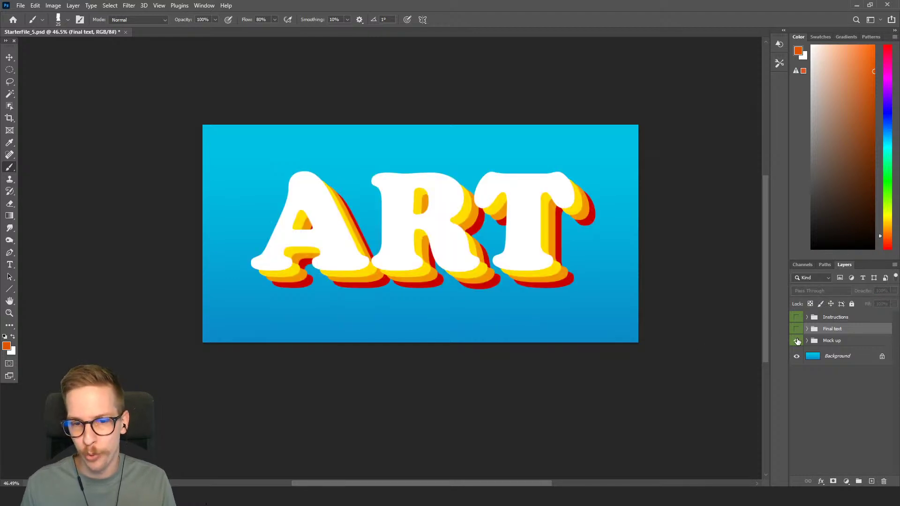
click(797, 341)
click(796, 329)
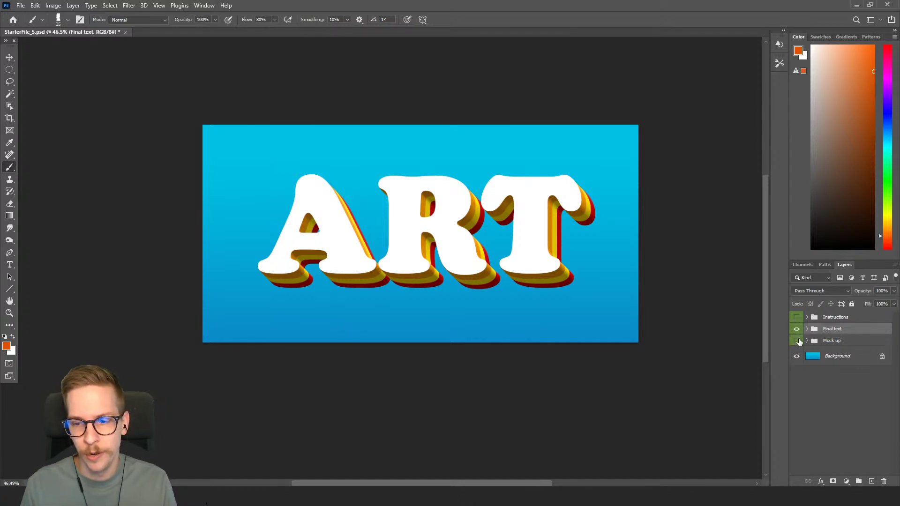
click(797, 341)
click(797, 329)
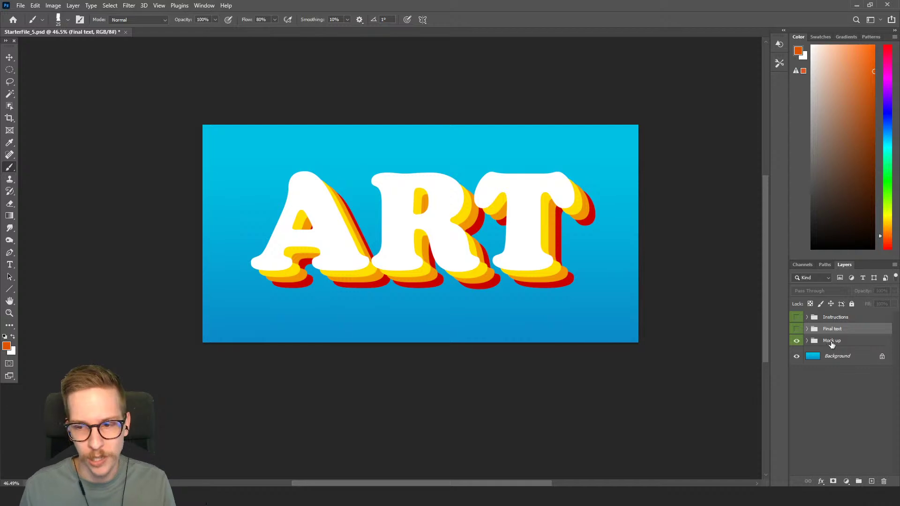
click(796, 329)
click(797, 341)
click(797, 341)
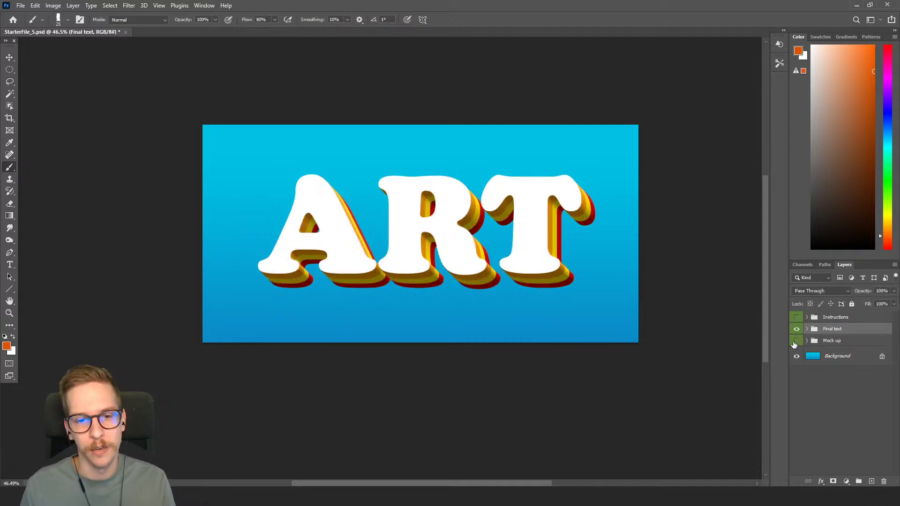
- Add a Levels adjustment layer above the Final text group and set its white input level to 221
click(841, 318)
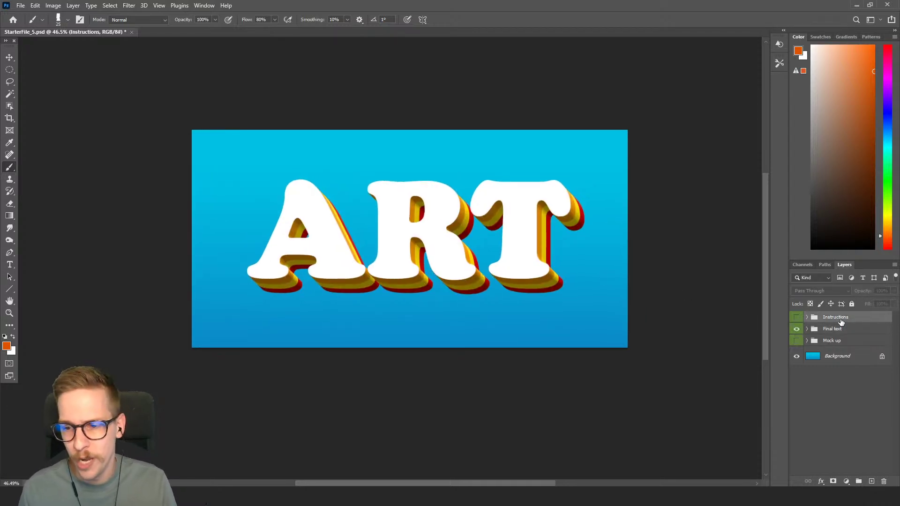
click(840, 329)
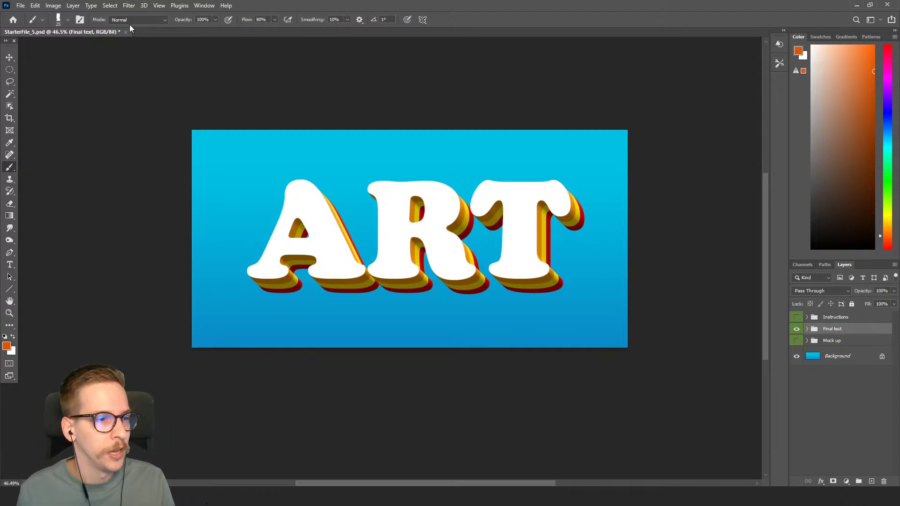
click(73, 6)
mouse_move(133, 130)
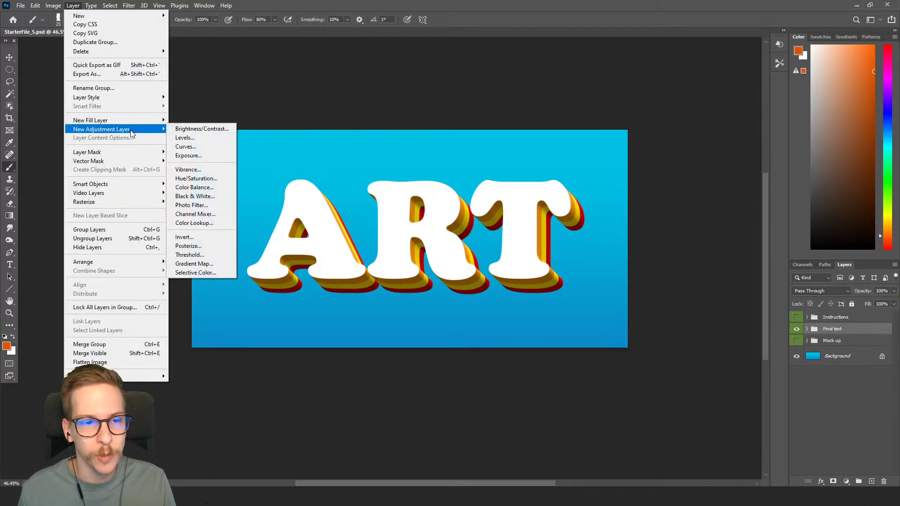
click(181, 140)
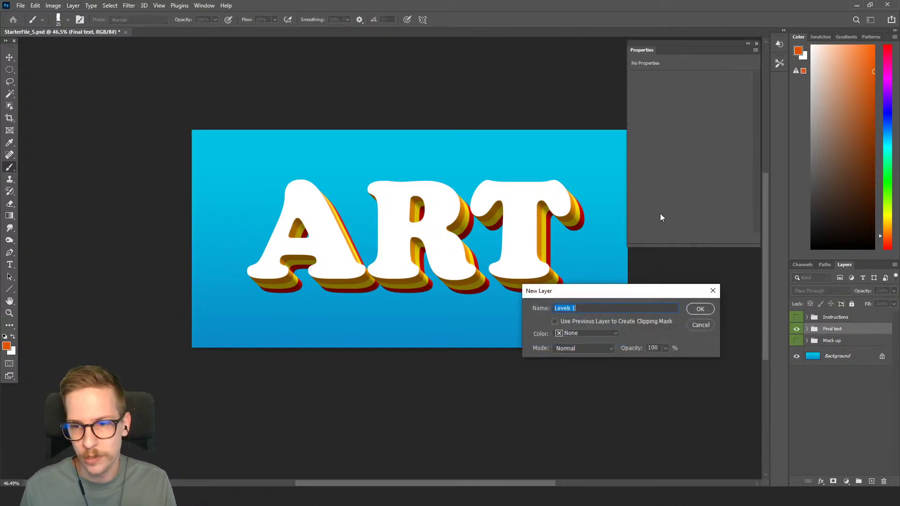
click(699, 309)
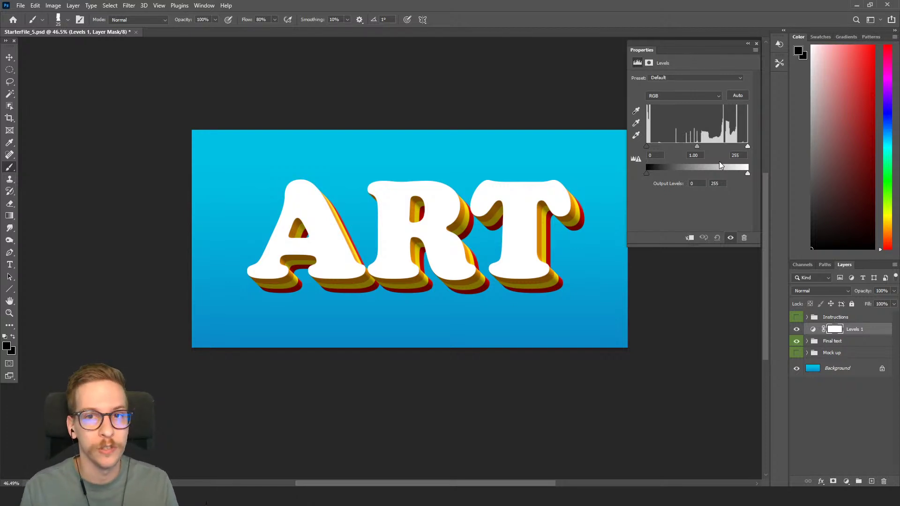
mouse_move(747, 146)
mouse_down()
mouse_move(739, 154)
mouse_move(755, 149)
mouse_move(734, 148)
mouse_up()
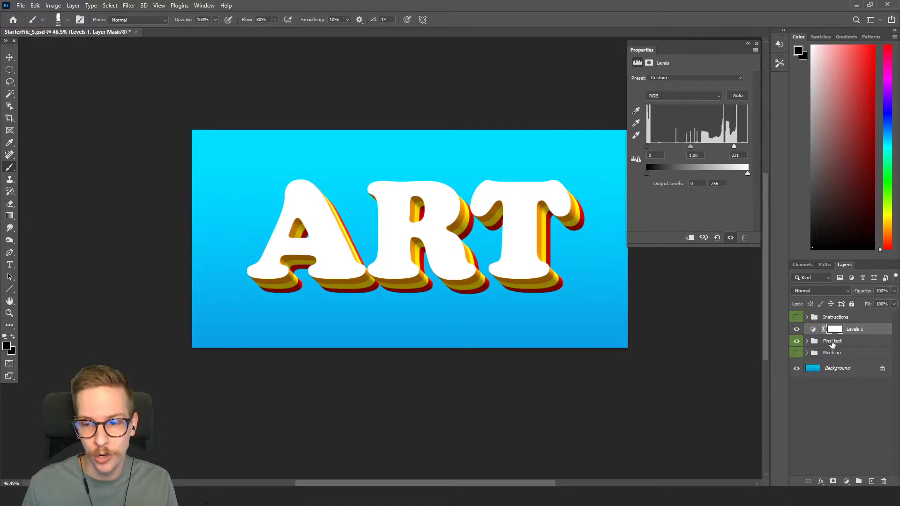
- Clip the Levels 1 adjustment layer to the Final text group with a clipping mask
click(831, 345)
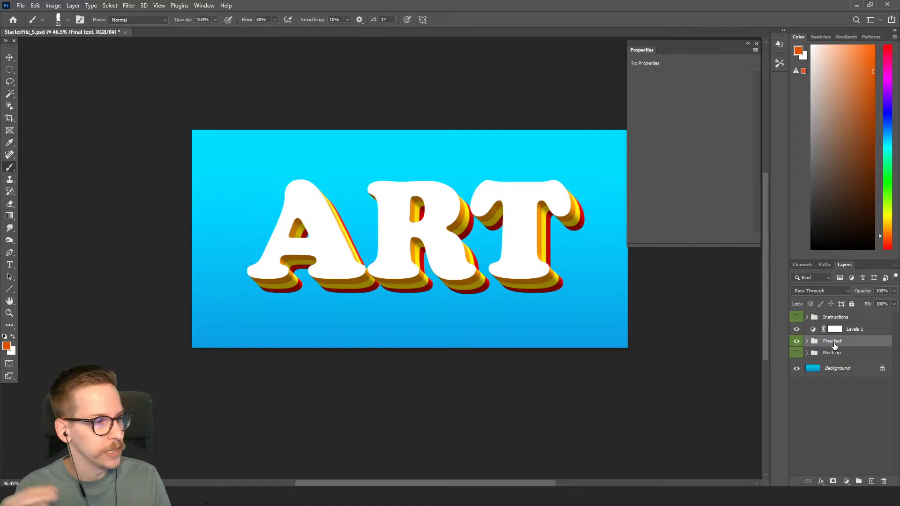
click(864, 331)
right_click(864, 331)
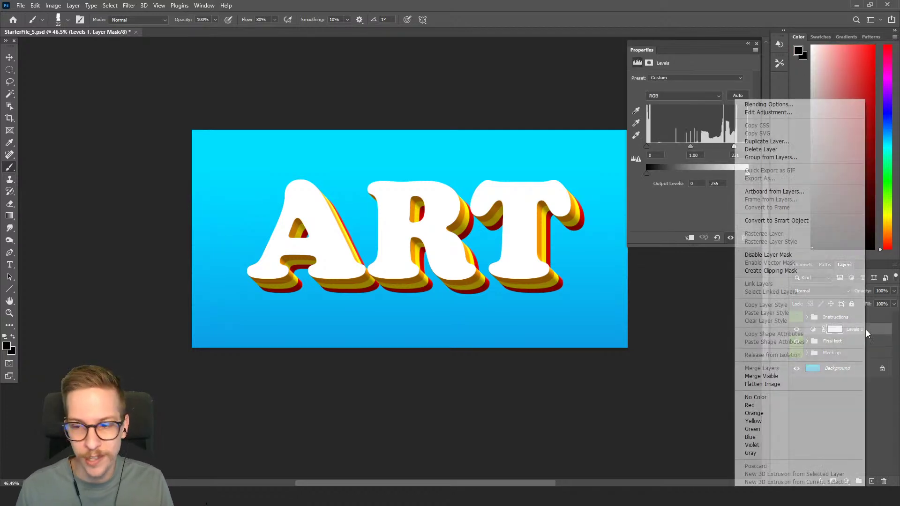
click(875, 331)
right_click(876, 331)
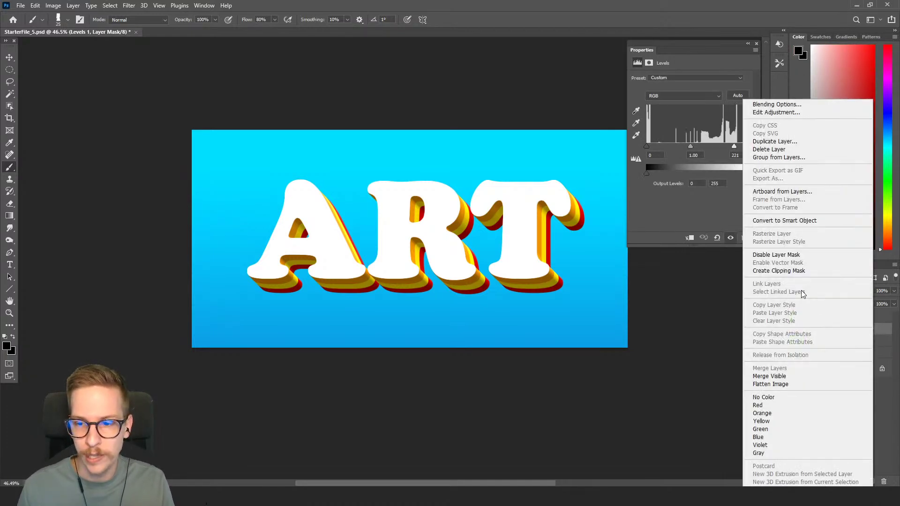
click(793, 271)
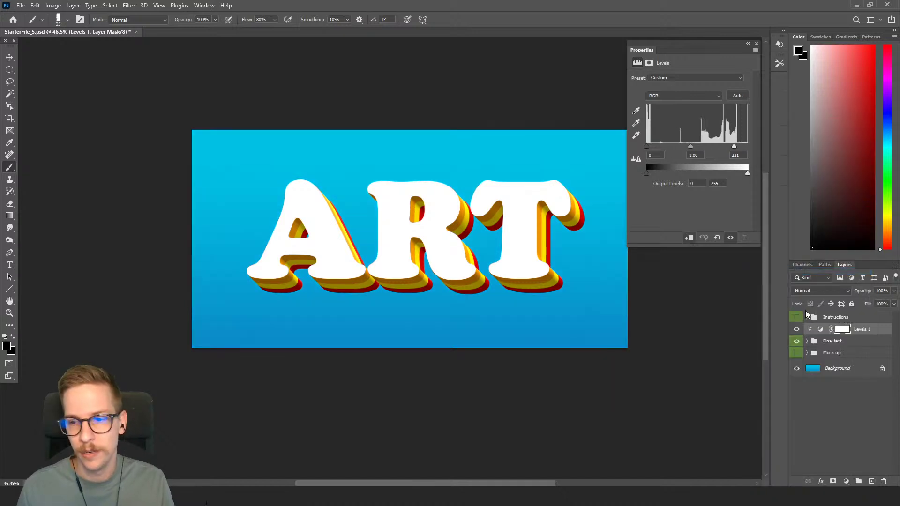
- Compare the lettering with and without the clipped Levels 1 adjustment, leaving the adjustment on
click(797, 329)
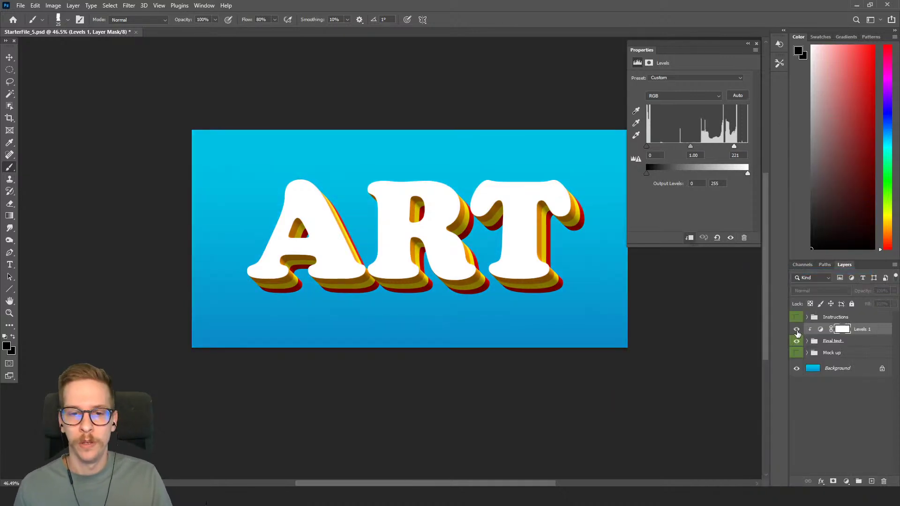
click(797, 330)
click(796, 330)
click(797, 330)
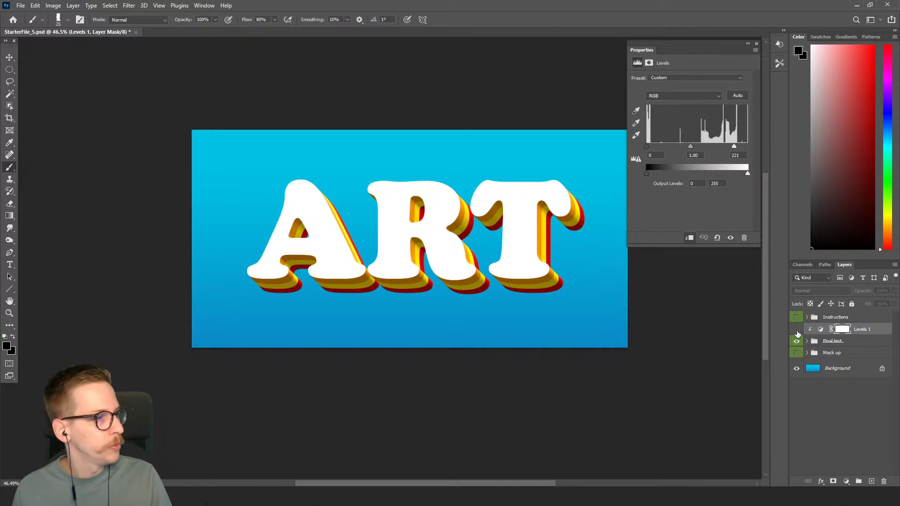
click(797, 330)
click(797, 330)
click(796, 330)
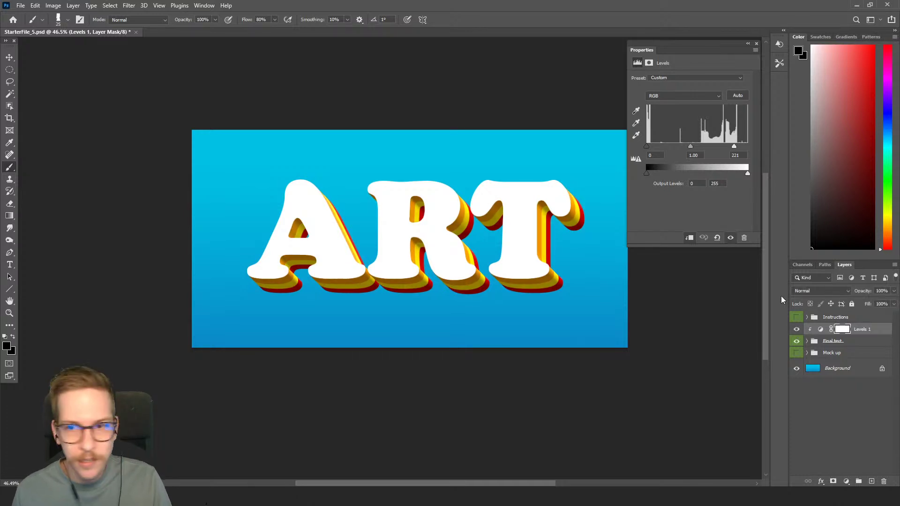
- Set the Levels 1 input levels to 19 for black and 222 for white, and compare the lettering with and without the adjustment
drag(650, 151, 647, 150)
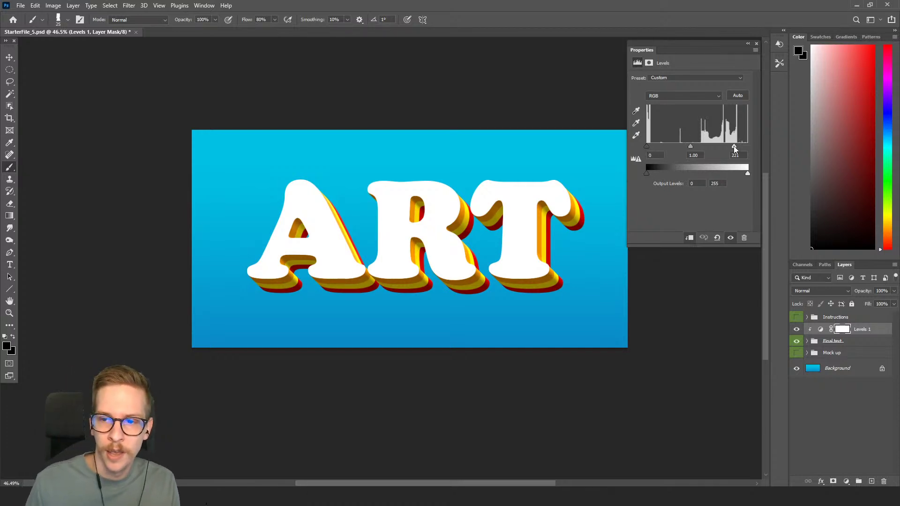
mouse_move(734, 146)
mouse_down()
mouse_move(752, 146)
mouse_move(734, 150)
mouse_up()
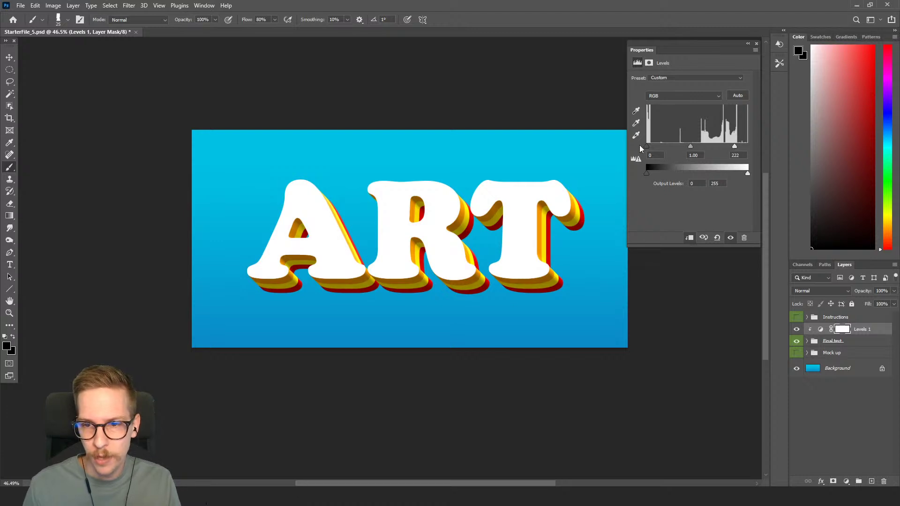
drag(647, 148, 655, 147)
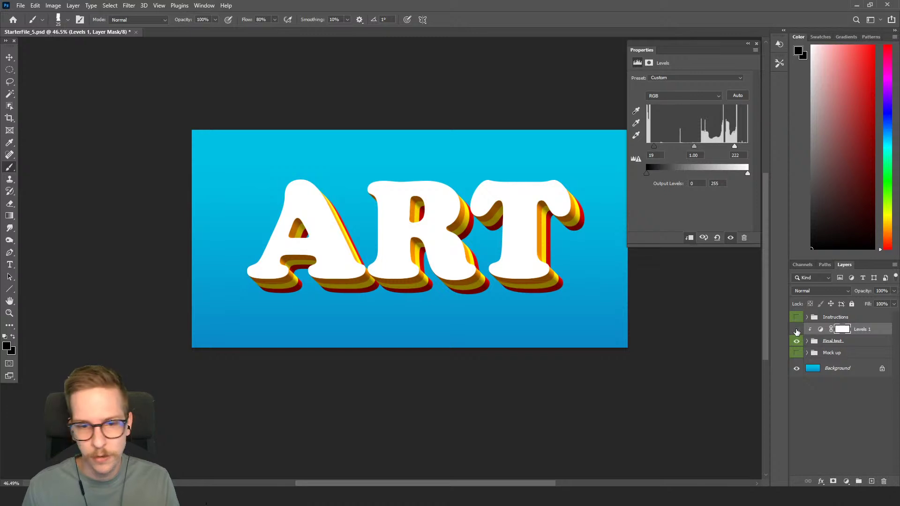
click(797, 331)
click(796, 330)
click(796, 330)
click(796, 330)
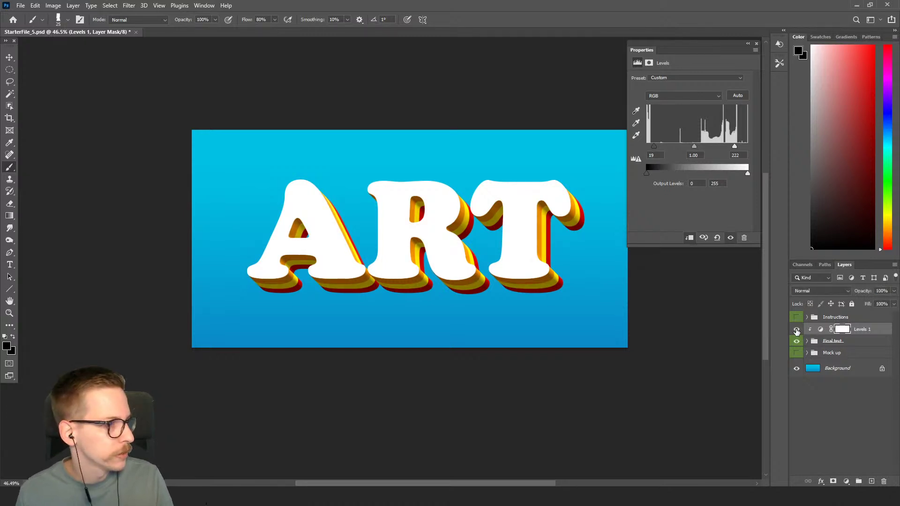
click(796, 330)
click(797, 331)
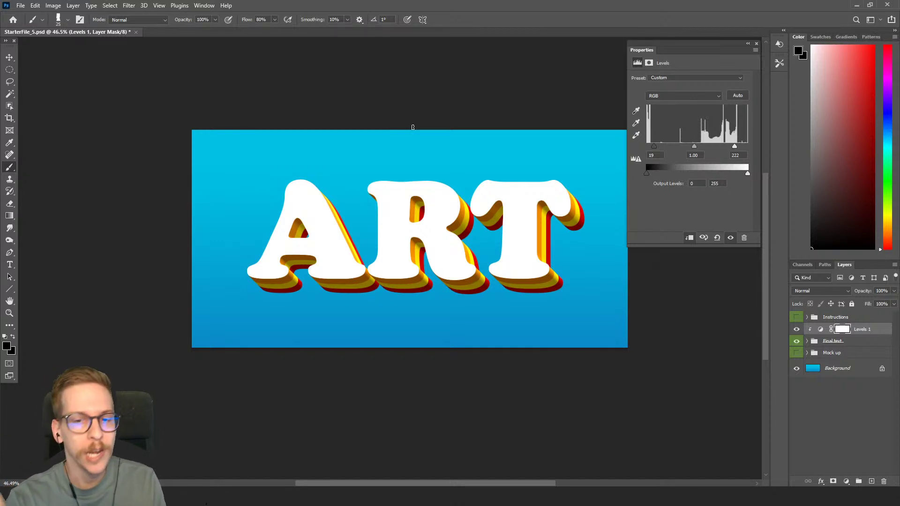
- Examine the shaded extrusions of the A, R and T up close, and return to a view of the whole canvas
drag(463, 212, 544, 197)
drag(515, 207, 445, 230)
drag(465, 264, 342, 253)
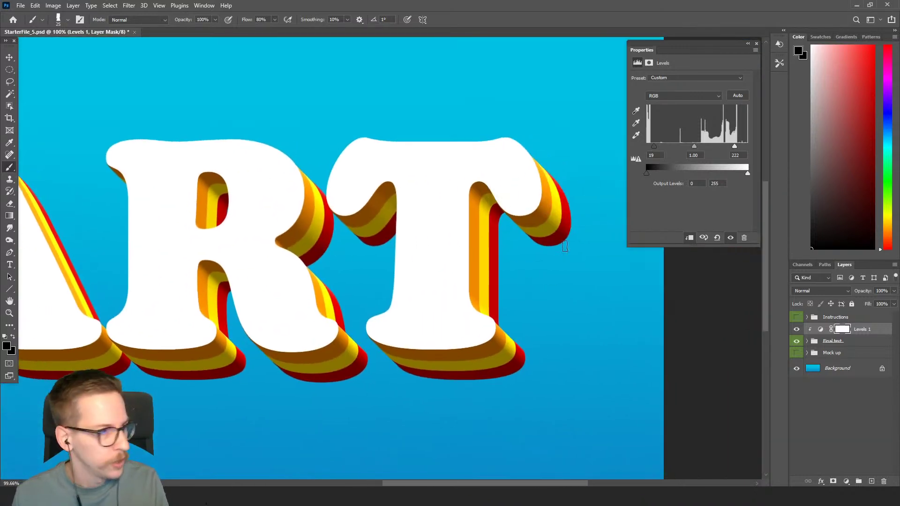
drag(410, 235, 548, 244)
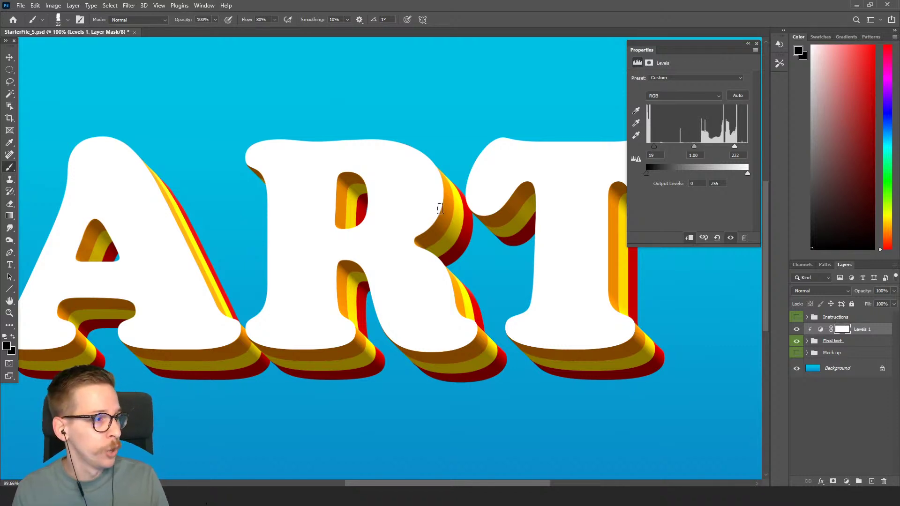
drag(463, 151, 432, 175)
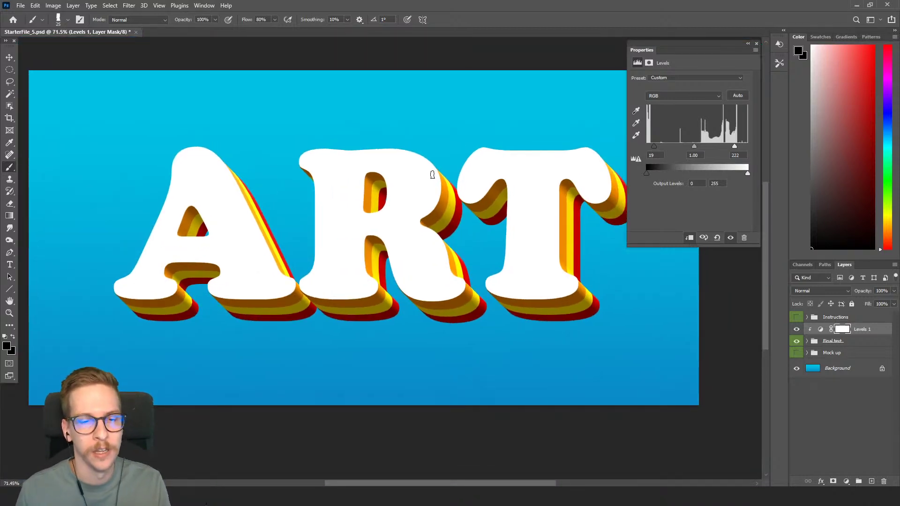
drag(471, 191, 450, 205)
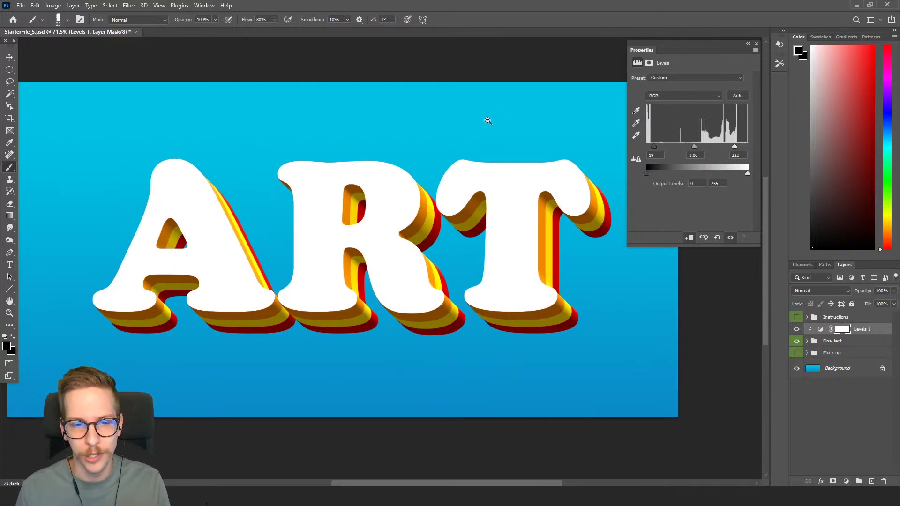
drag(486, 117, 442, 153)
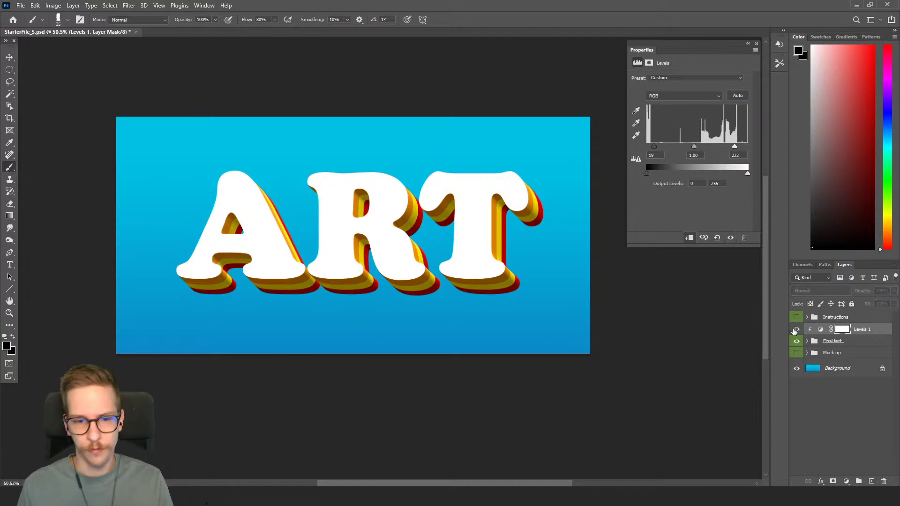
- Close the properties of the Levels 1 adjustment layer
click(756, 43)
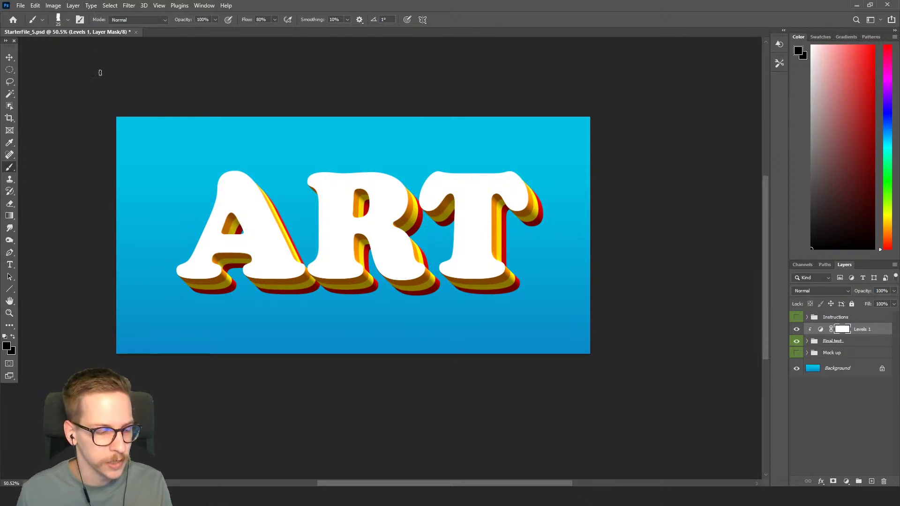
scroll(244, 201, up, 2)
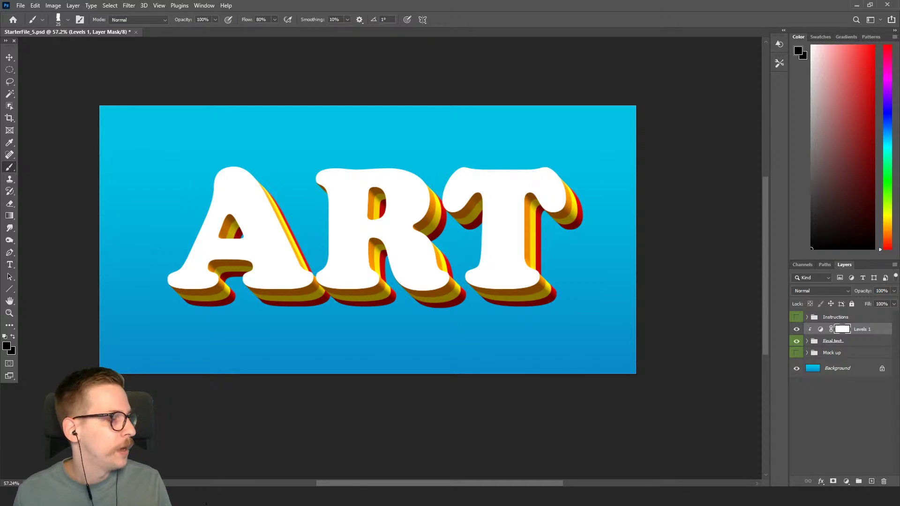
- Switch to Discord and view the enlarged glowing antlers submission in the Adobe Photoshop server's challenge channel
key(alt+Tab)
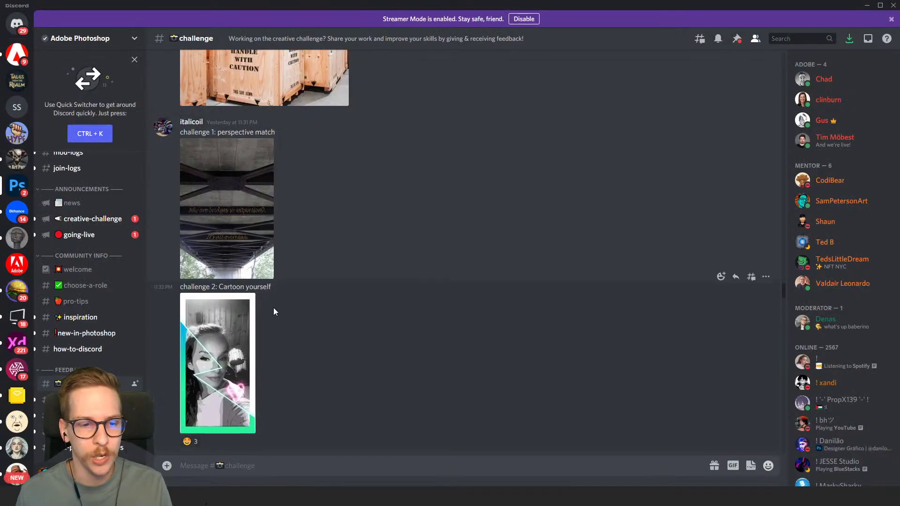
scroll(404, 304, down, 8)
scroll(414, 296, up, 4)
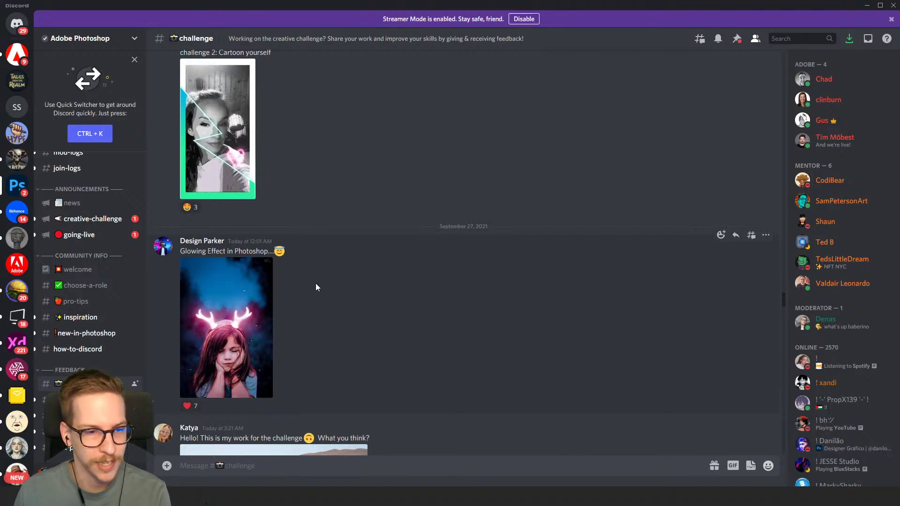
scroll(316, 286, down, 1)
click(240, 274)
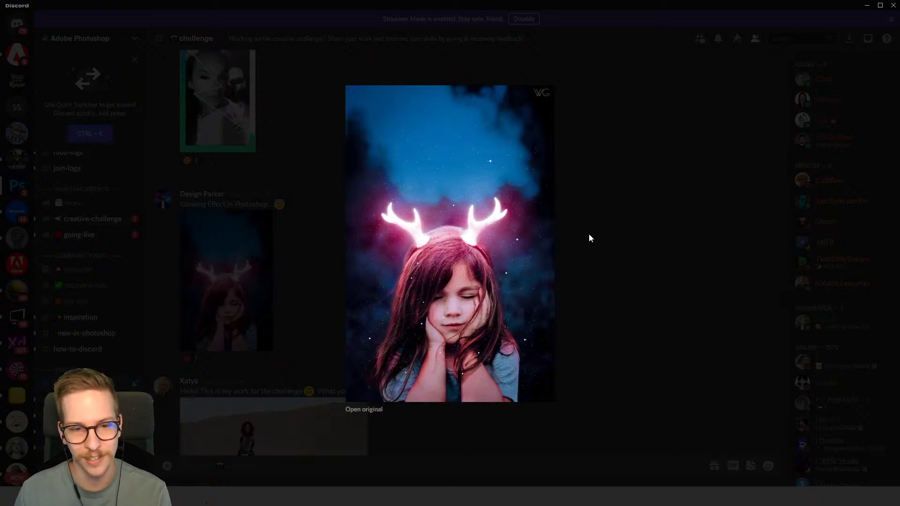
click(589, 238)
click(246, 253)
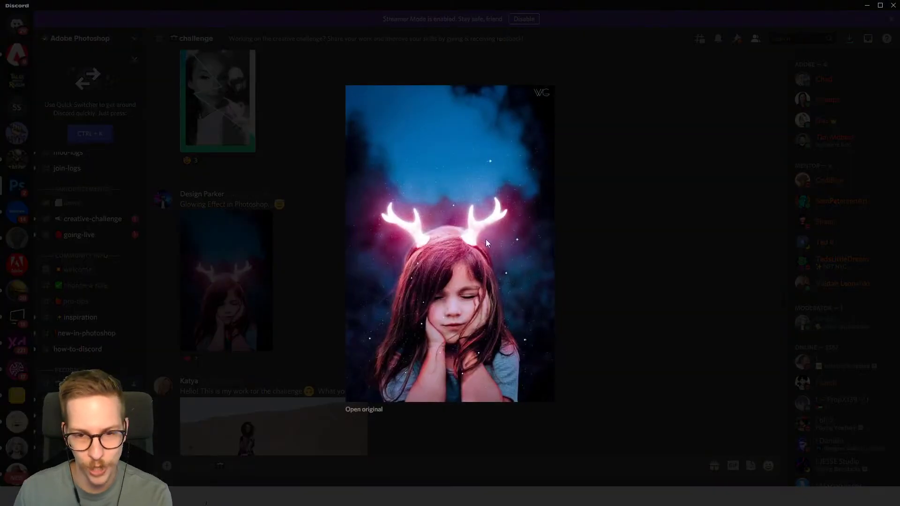
click(586, 215)
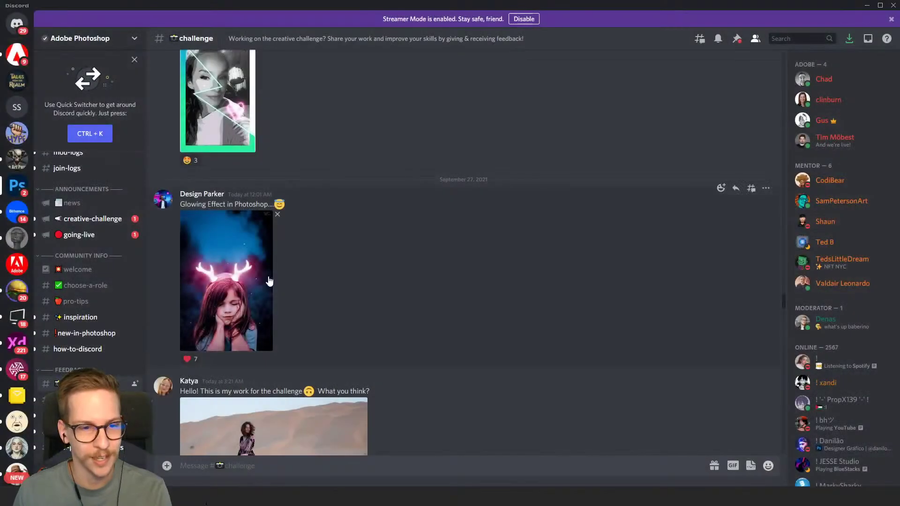
- View the "Cartoon yourself" portrait and the "perspective match" bridge submission at enlarged size, closing each preview
scroll(273, 275, up, 3)
scroll(273, 275, up, 3)
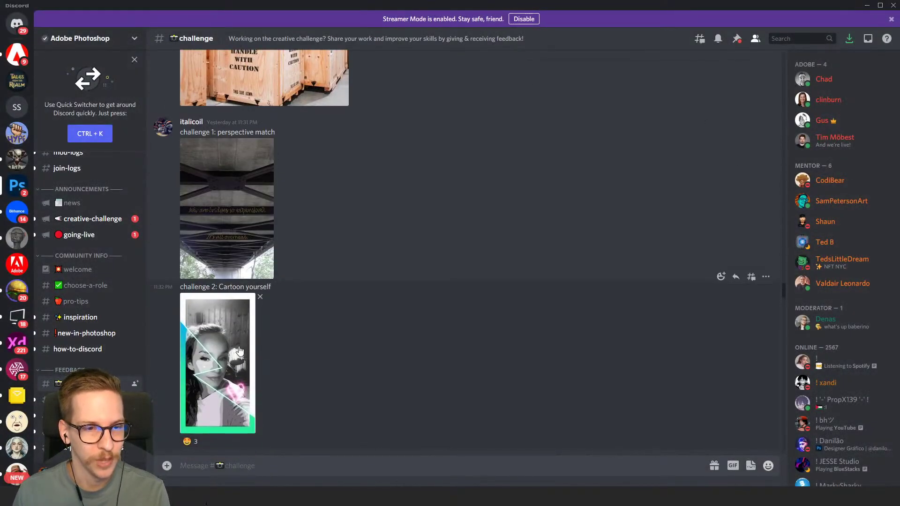
click(218, 364)
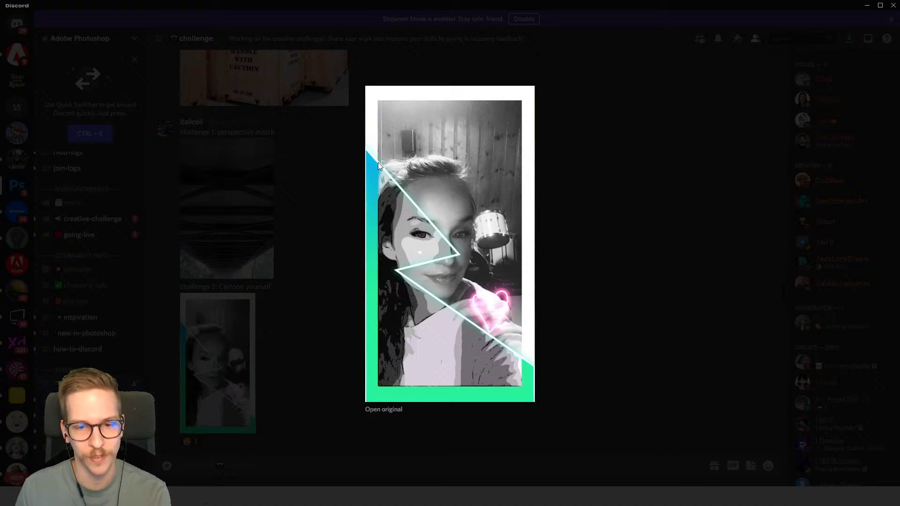
click(623, 228)
scroll(428, 280, up, 3)
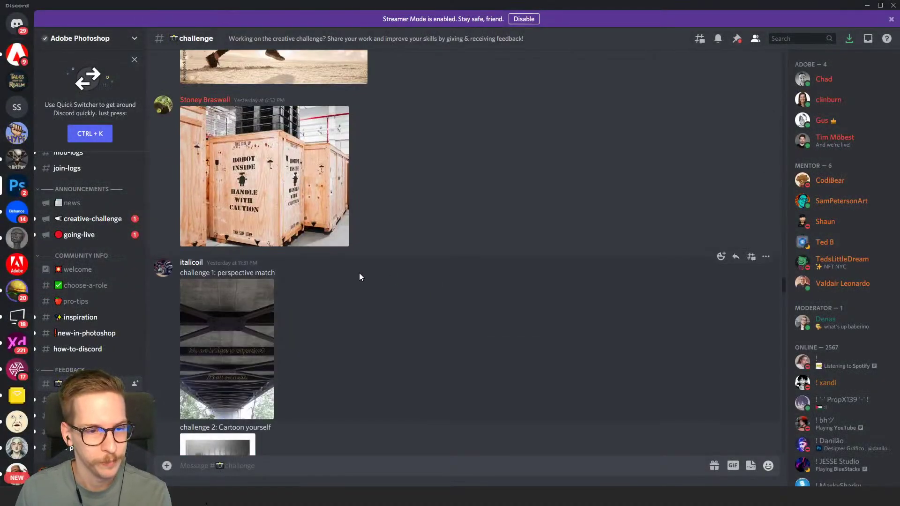
click(263, 330)
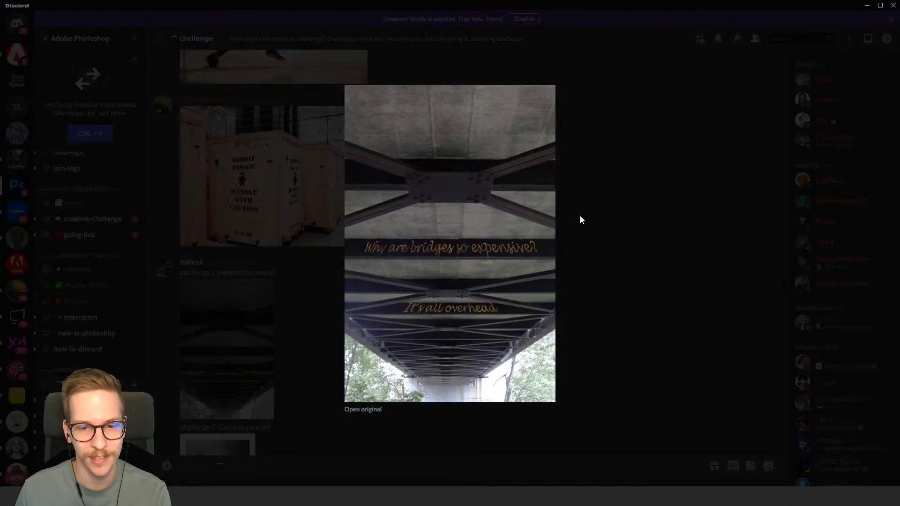
click(590, 211)
- View the "Robot inside" crate submission and the burning runner from "challenge 3 playing with fire" enlarged, closing each preview
scroll(307, 245, up, 5)
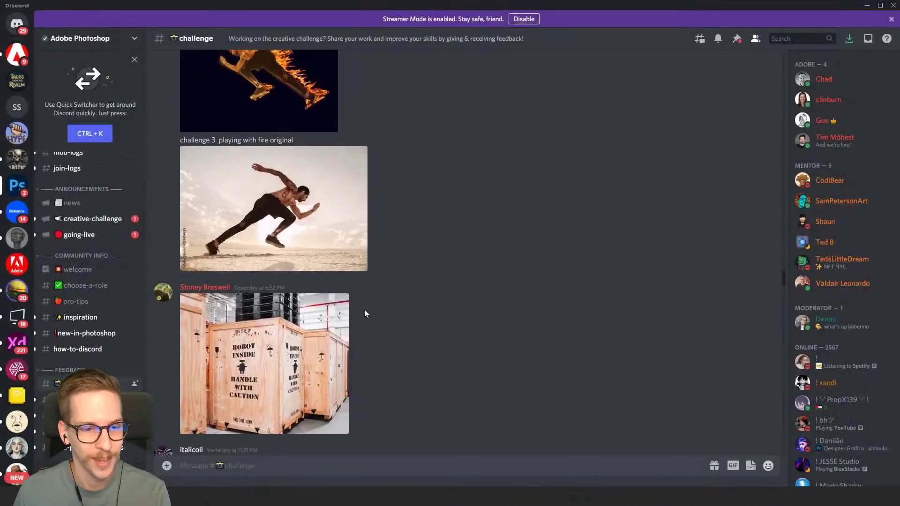
click(267, 326)
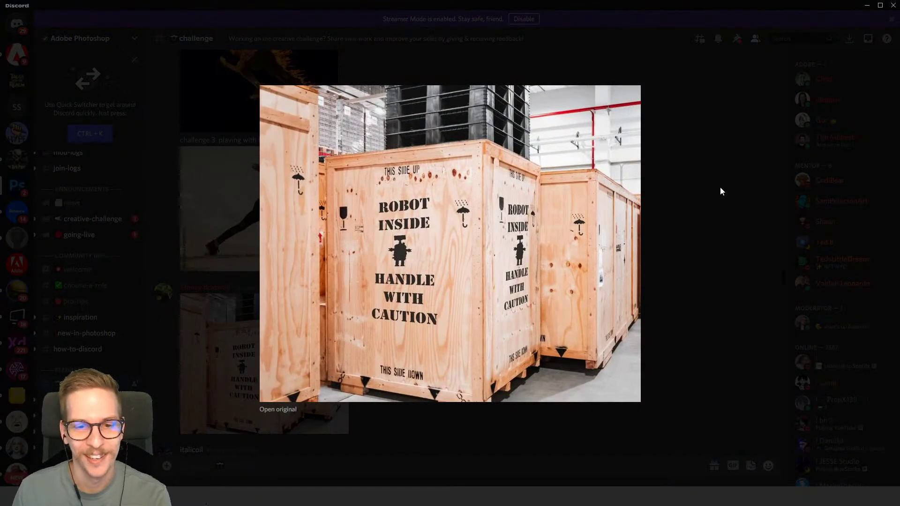
click(720, 187)
scroll(375, 276, up, 3)
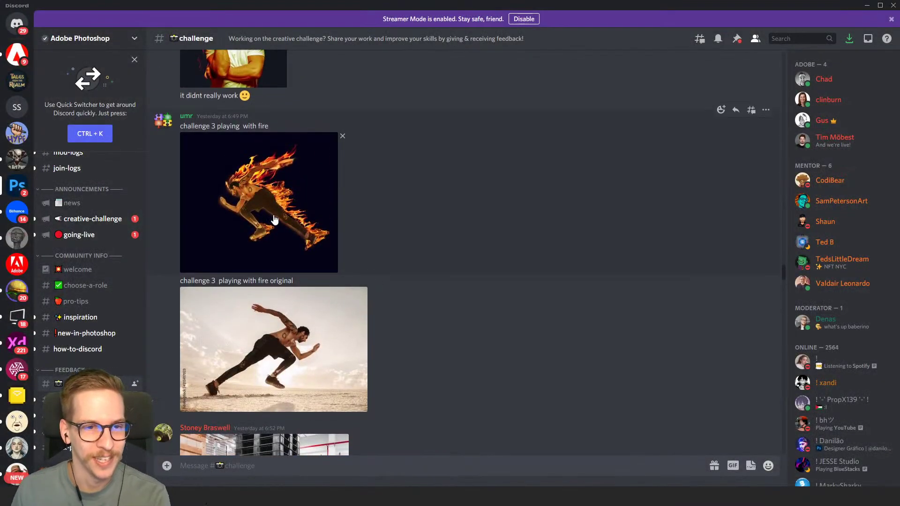
click(274, 220)
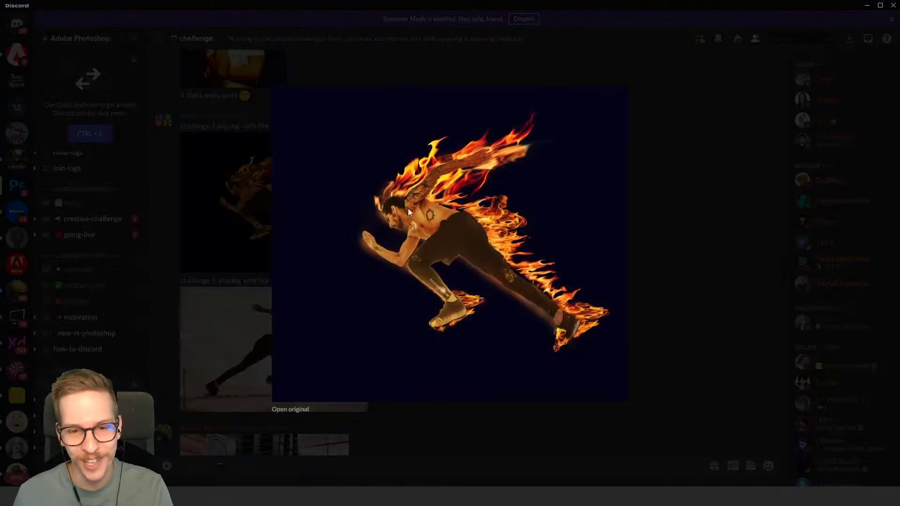
click(684, 186)
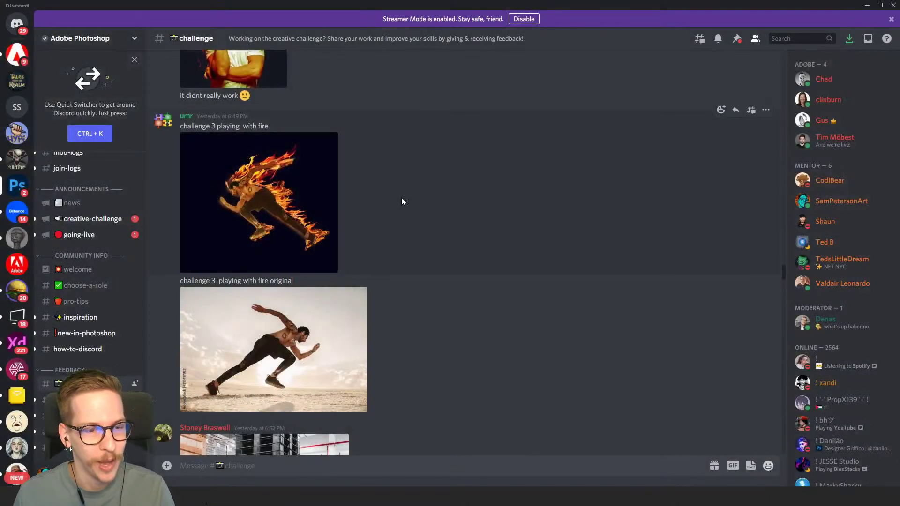
- View the enlarged submission of the man in a white T-shirt with a flaming head, and close the preview
scroll(401, 198, down, 3)
scroll(307, 340, up, 10)
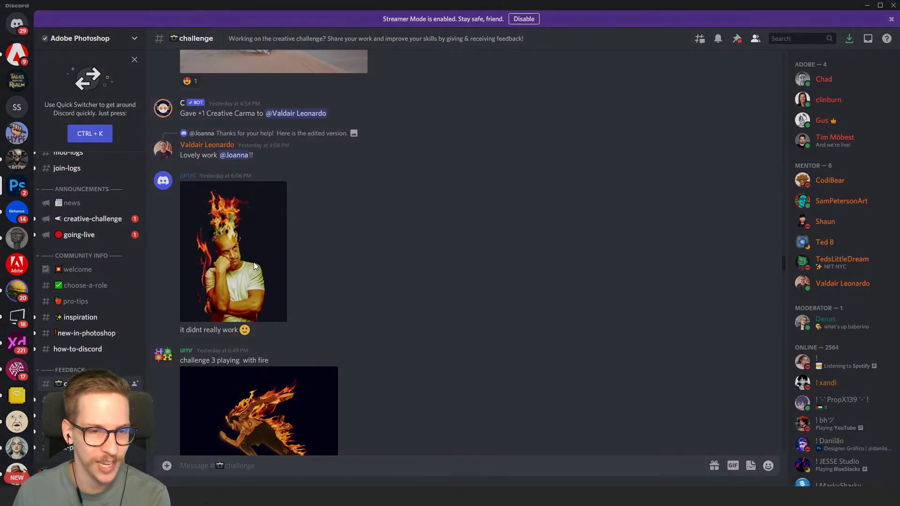
click(254, 266)
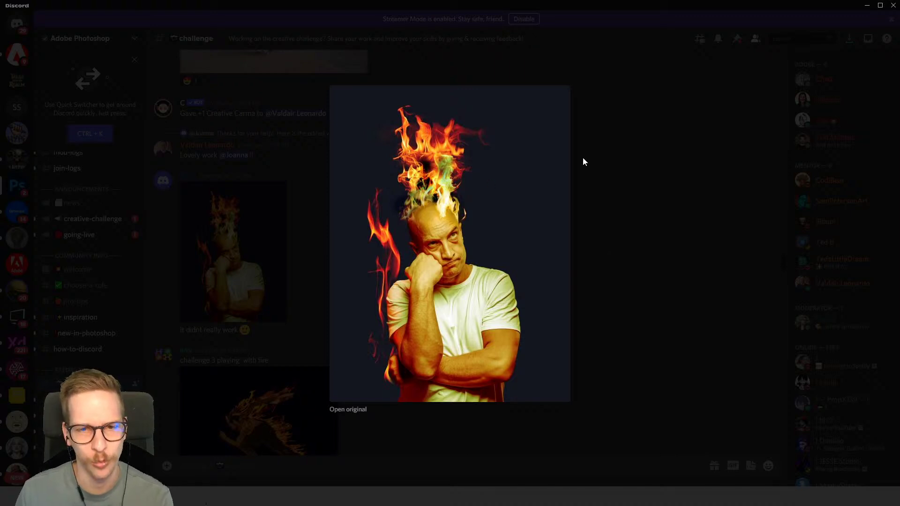
click(612, 177)
- Look over the patterned desert dress submissions and view the "Challenge 3 - Fire Effect" image enlarged, closing the preview
scroll(384, 226, up, 3)
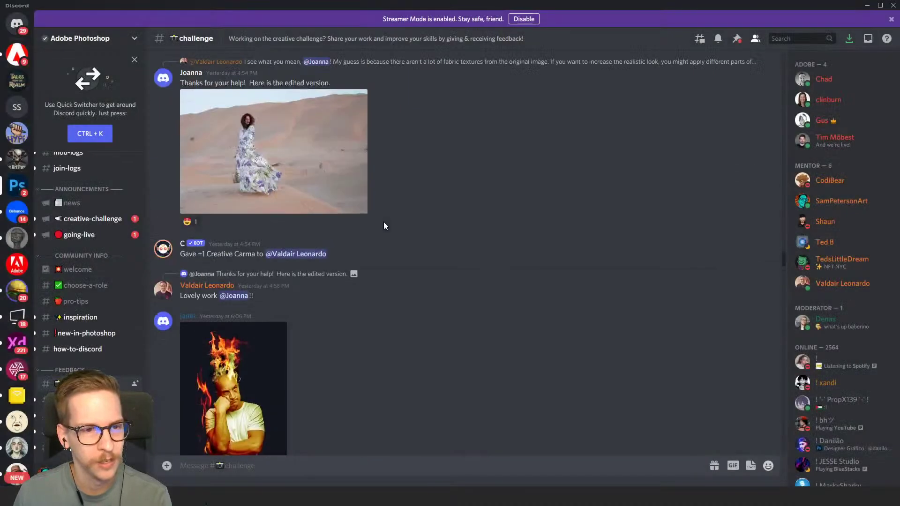
scroll(302, 316, up, 3)
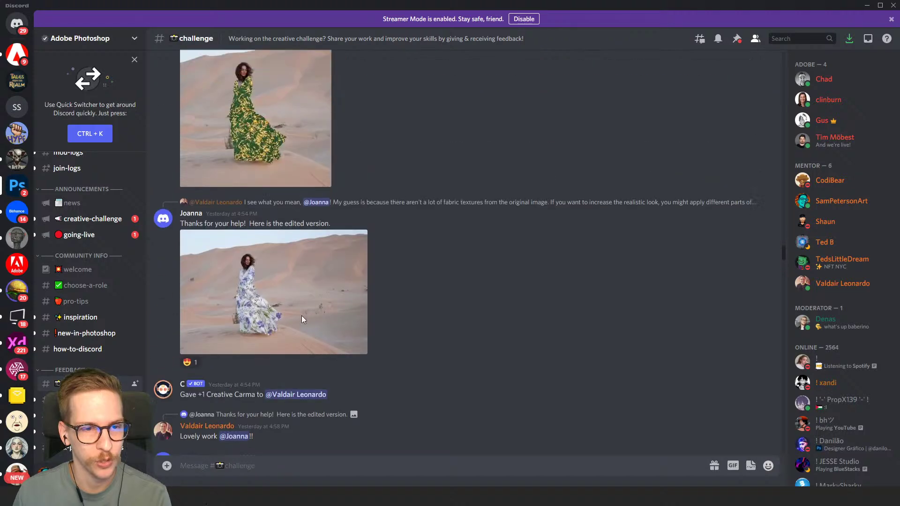
scroll(302, 310, up, 1)
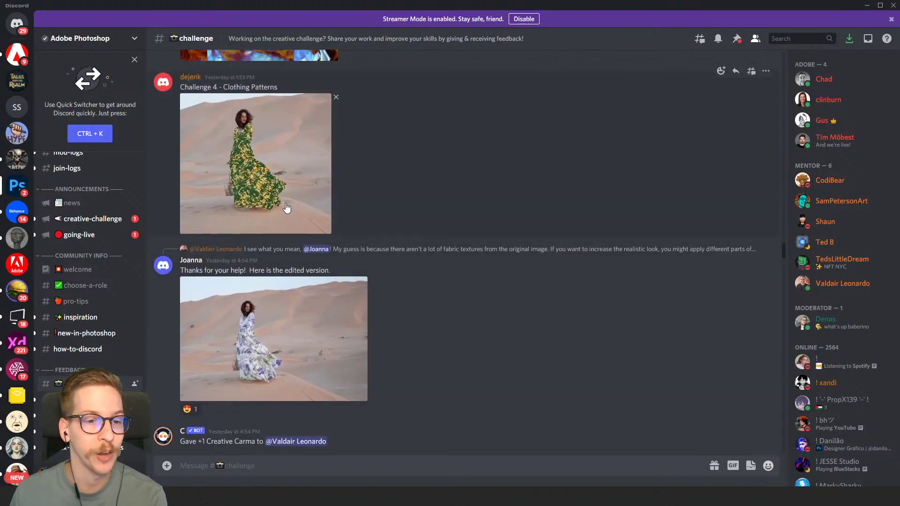
scroll(287, 208, up, 1)
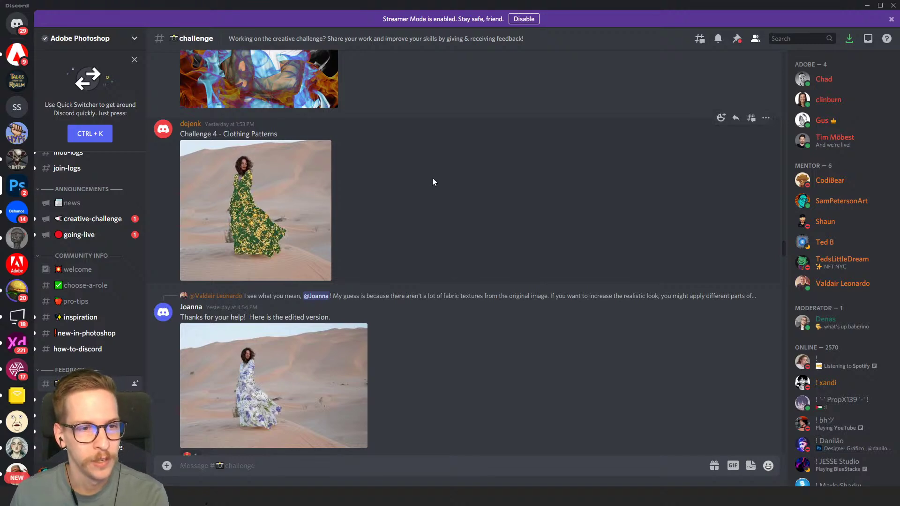
scroll(424, 206, up, 2)
scroll(421, 232, up, 3)
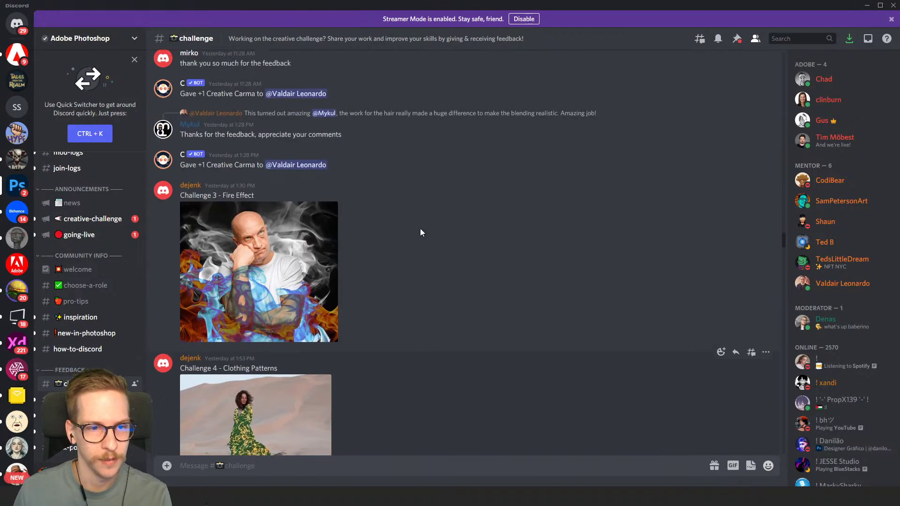
click(282, 274)
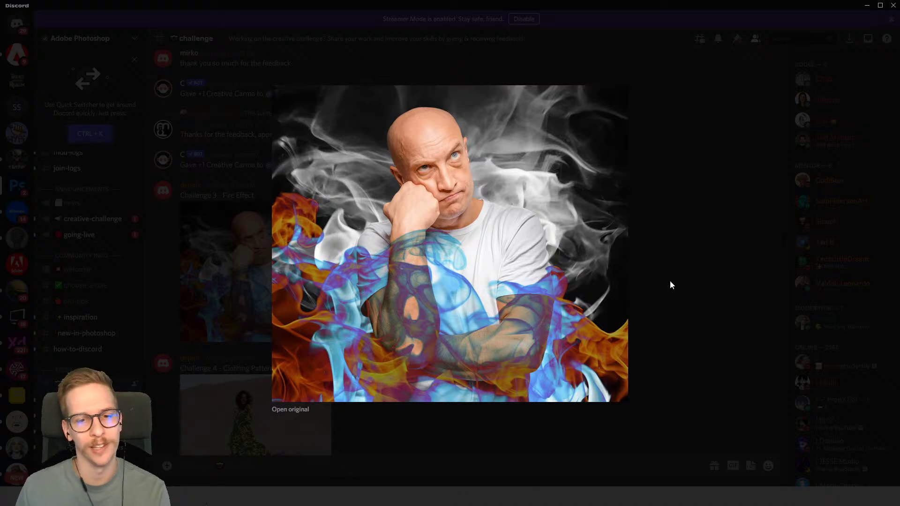
click(693, 246)
- Find the earlier "The Devil Wears Prada" clothing pattern submission and examine it enlarged twice, closing the preview each time
scroll(402, 305, down, 15)
scroll(401, 303, up, 15)
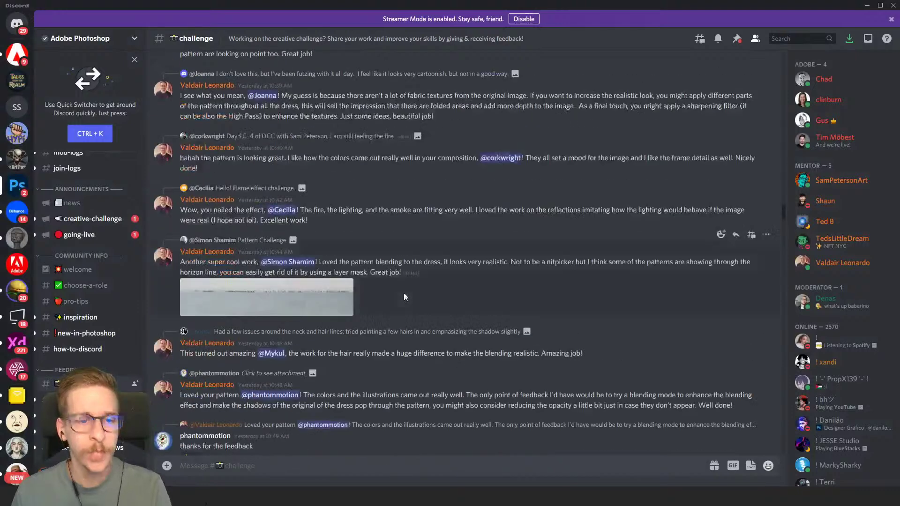
scroll(386, 251, up, 2)
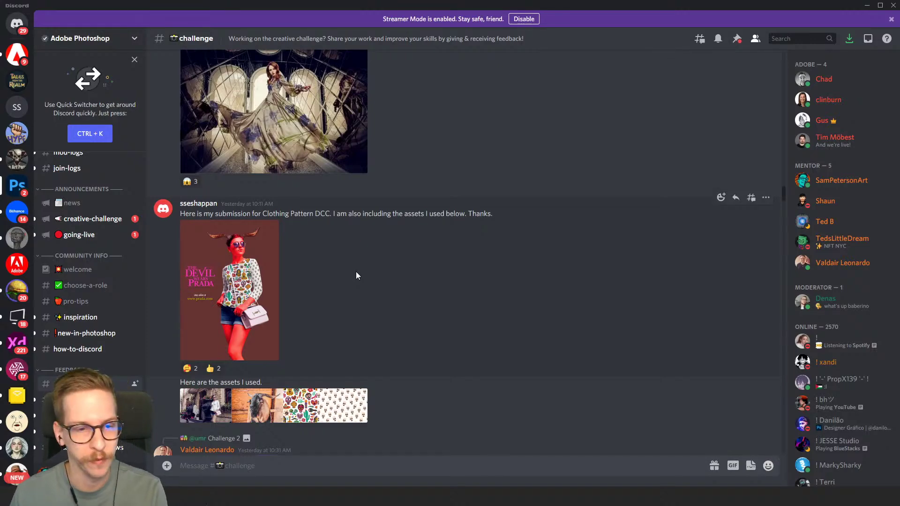
click(229, 288)
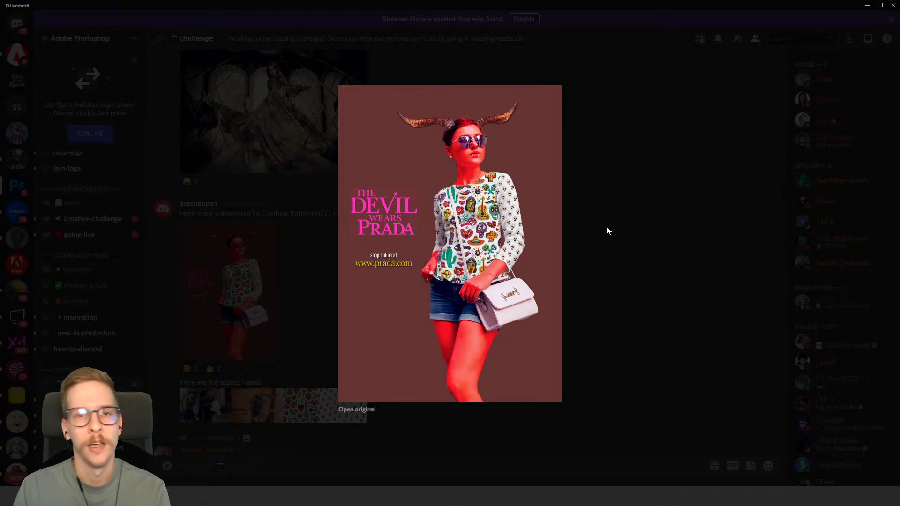
click(607, 226)
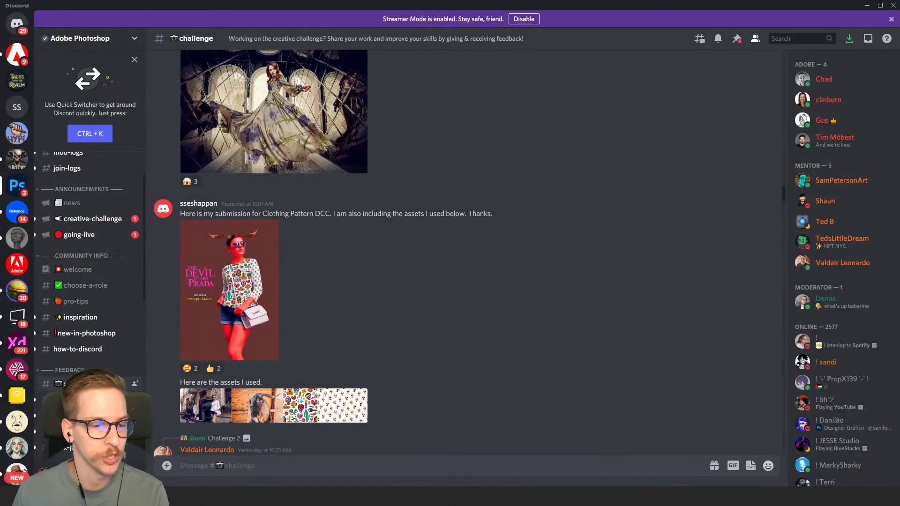
click(254, 297)
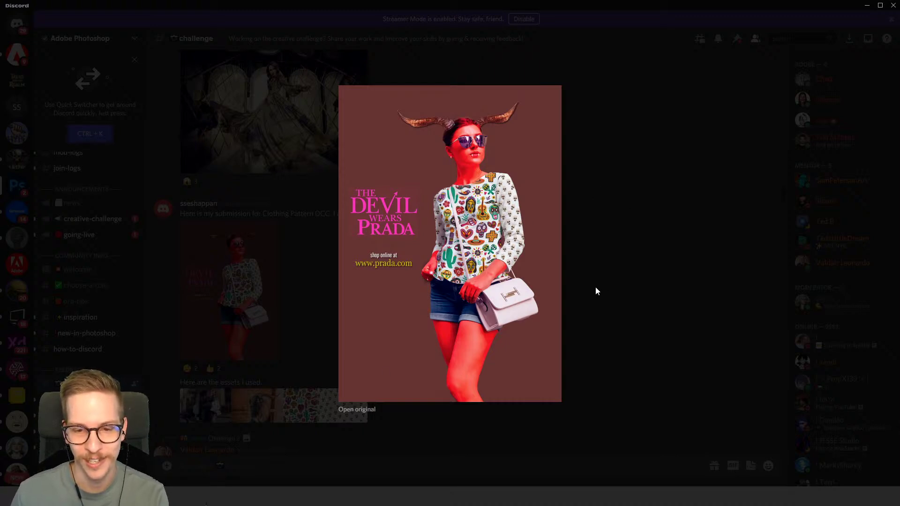
click(609, 189)
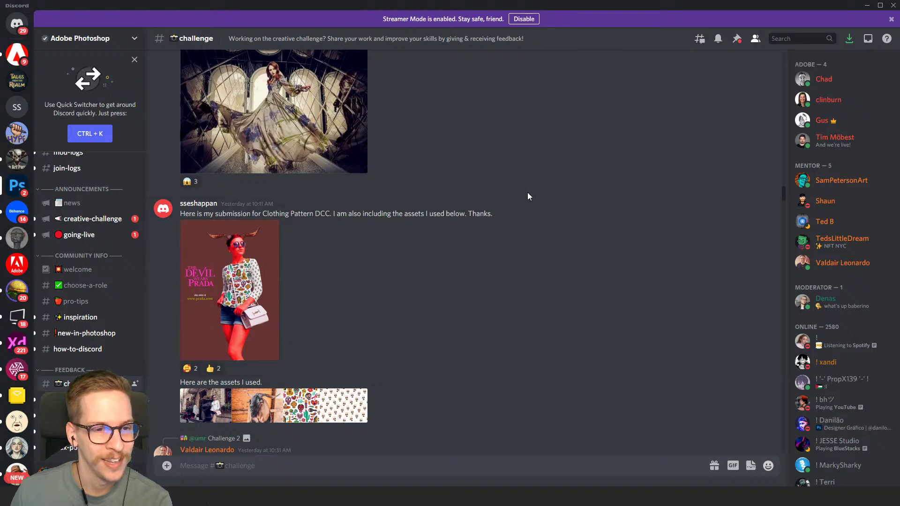
- Browse the older clothing pattern and fire submissions with their feedback, and return to today's messages in the challenge channel
scroll(520, 195, up, 5)
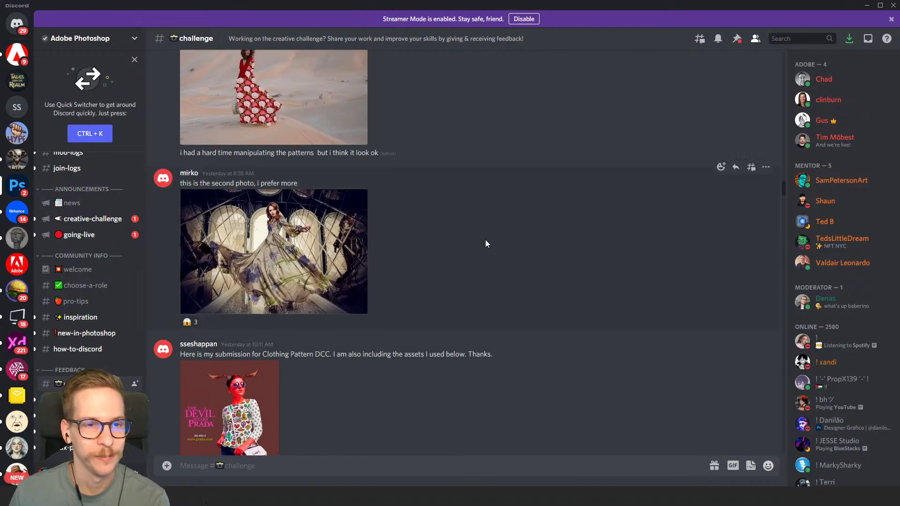
scroll(484, 238, up, 10)
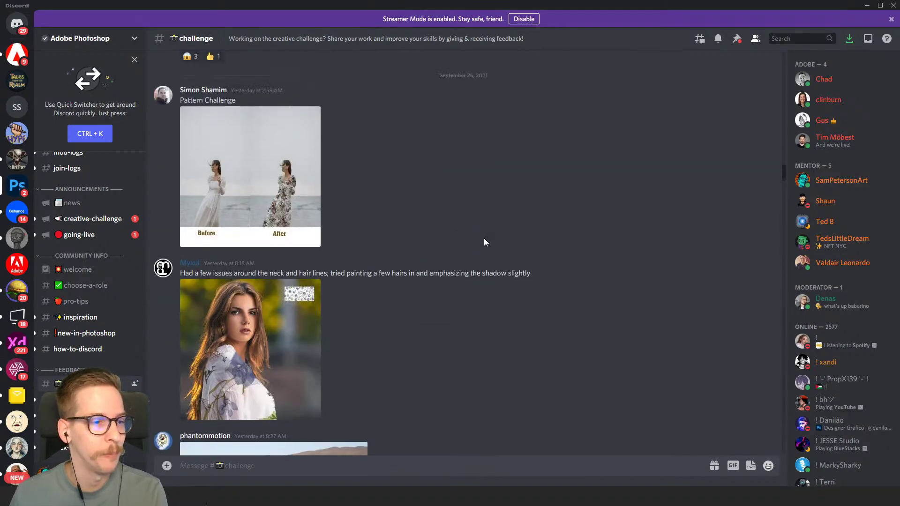
scroll(428, 244, up, 12)
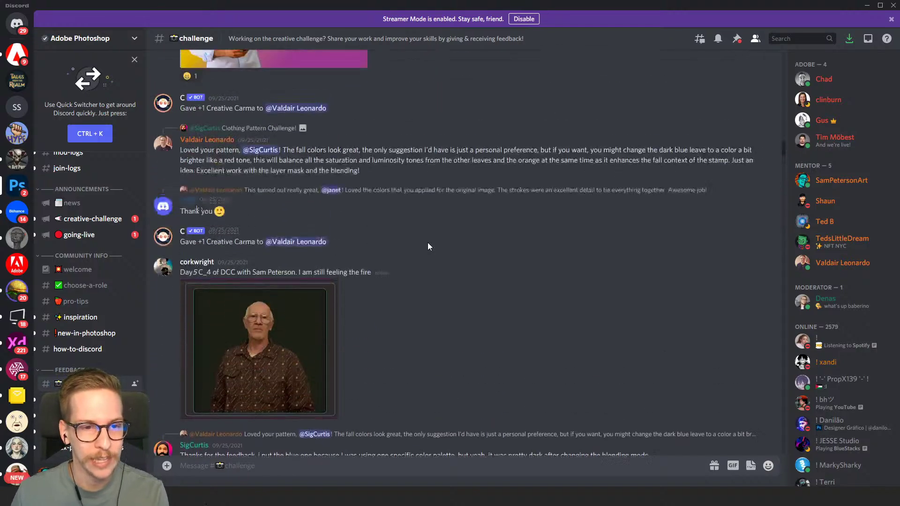
scroll(424, 242, up, 6)
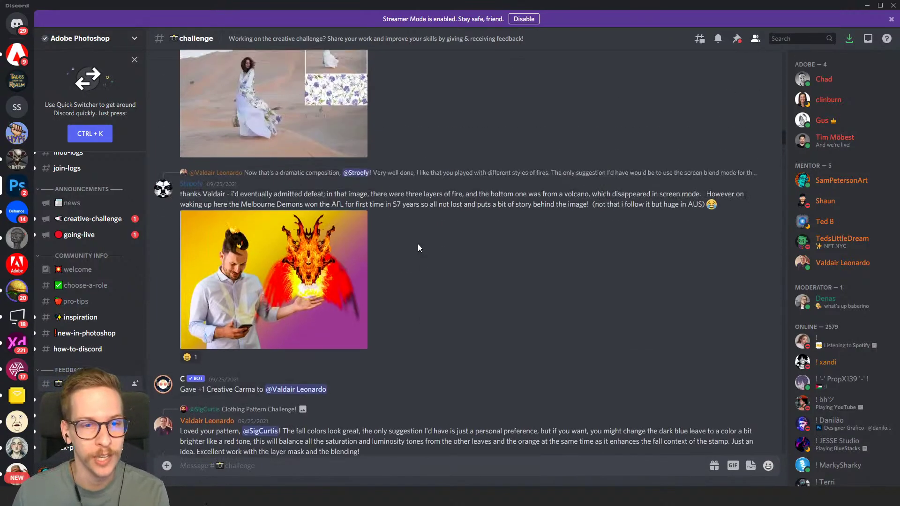
scroll(418, 244, up, 4)
scroll(410, 248, down, 15)
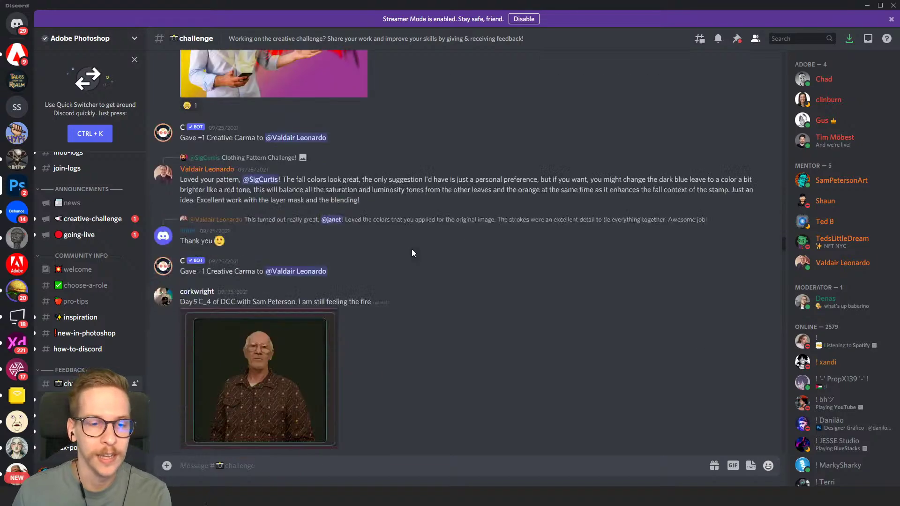
scroll(410, 253, up, 20)
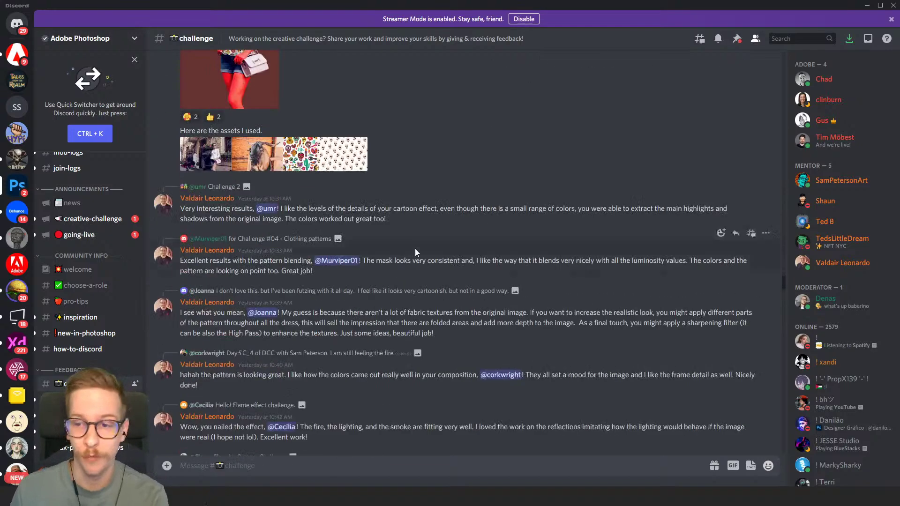
scroll(415, 249, down, 20)
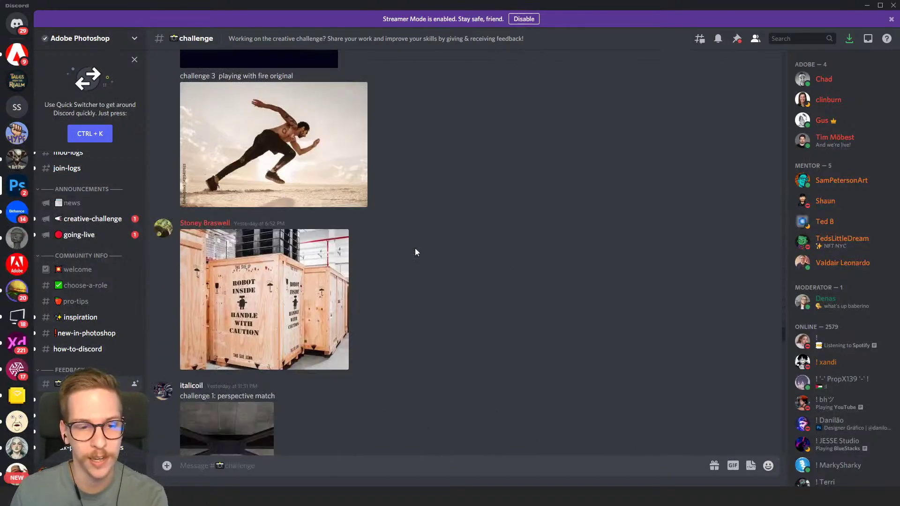
scroll(415, 248, down, 20)
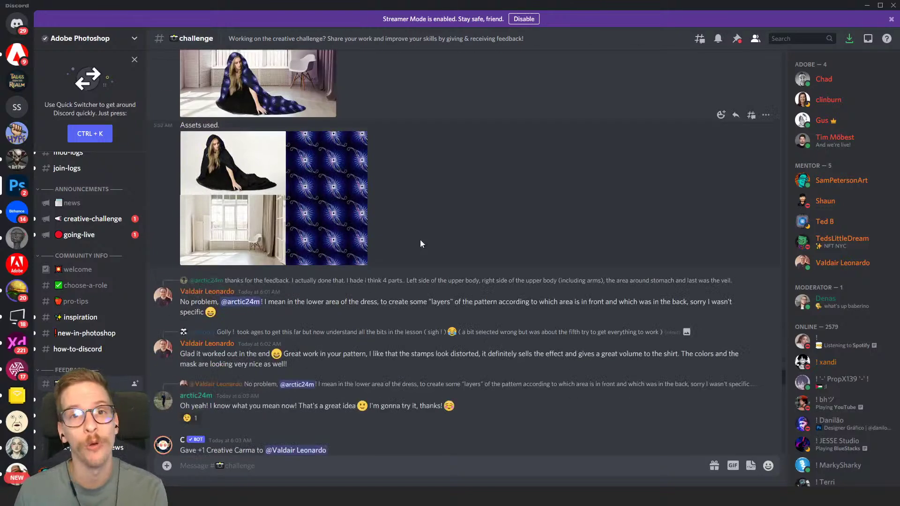
scroll(427, 218, down, 2)
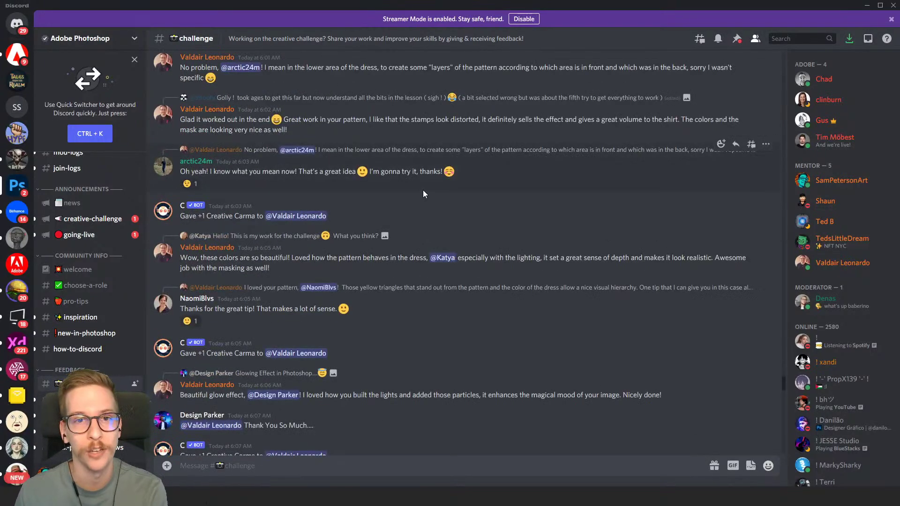